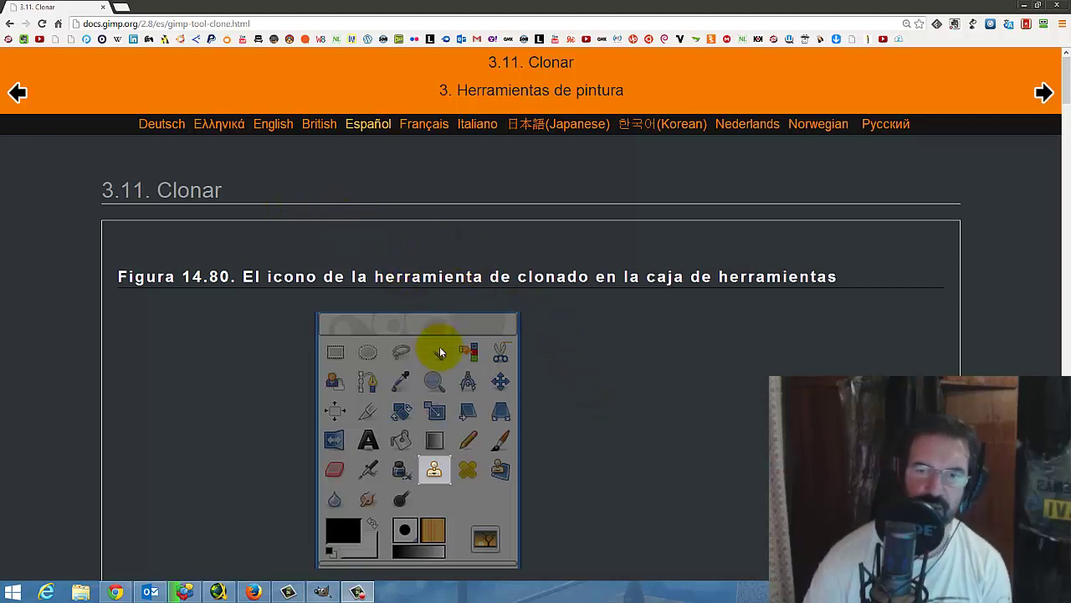
Switch from the Chrome clone-tool documentation back to the GIMP window
click(322, 592)
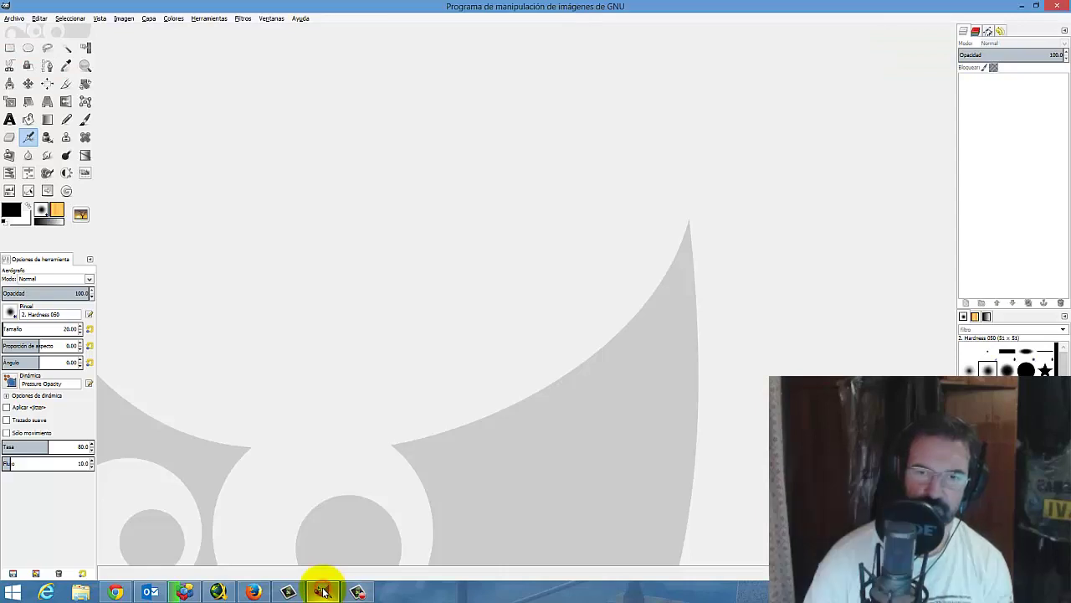
Select the Clone tool in GIMP, then bring the Chrome clone documentation back up
click(67, 141)
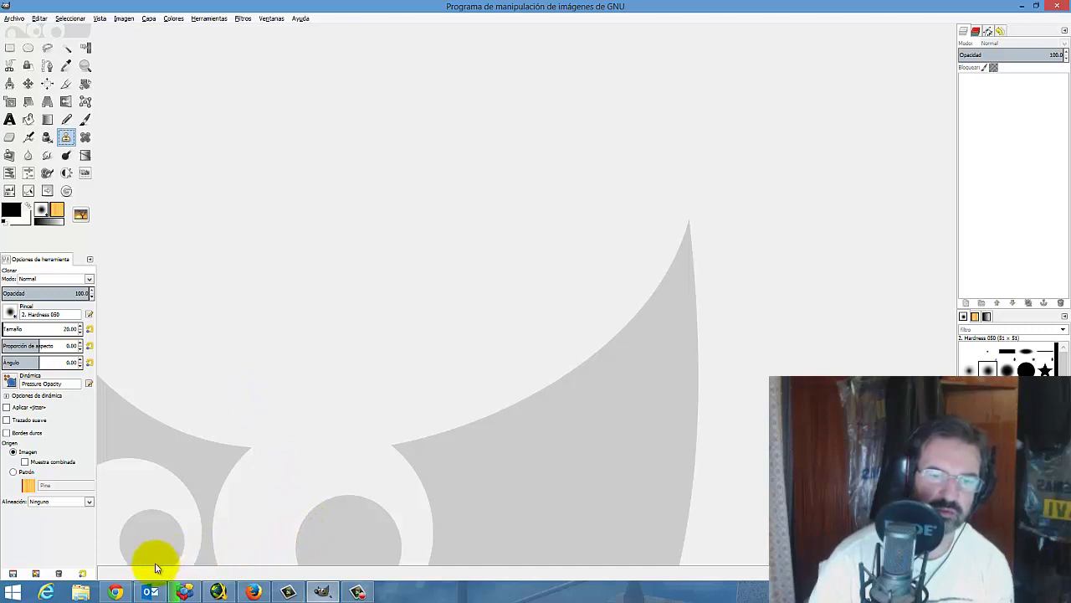
click(116, 592)
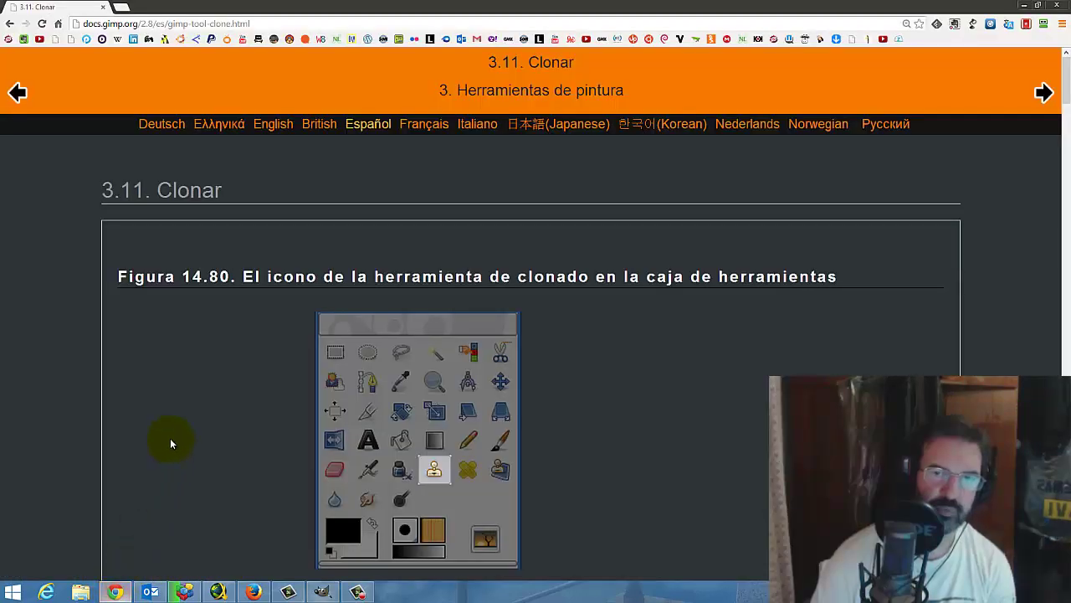
Read the Clonar documentation down to the tiling paragraph, then return to GIMP
scroll(188, 360, down, 1)
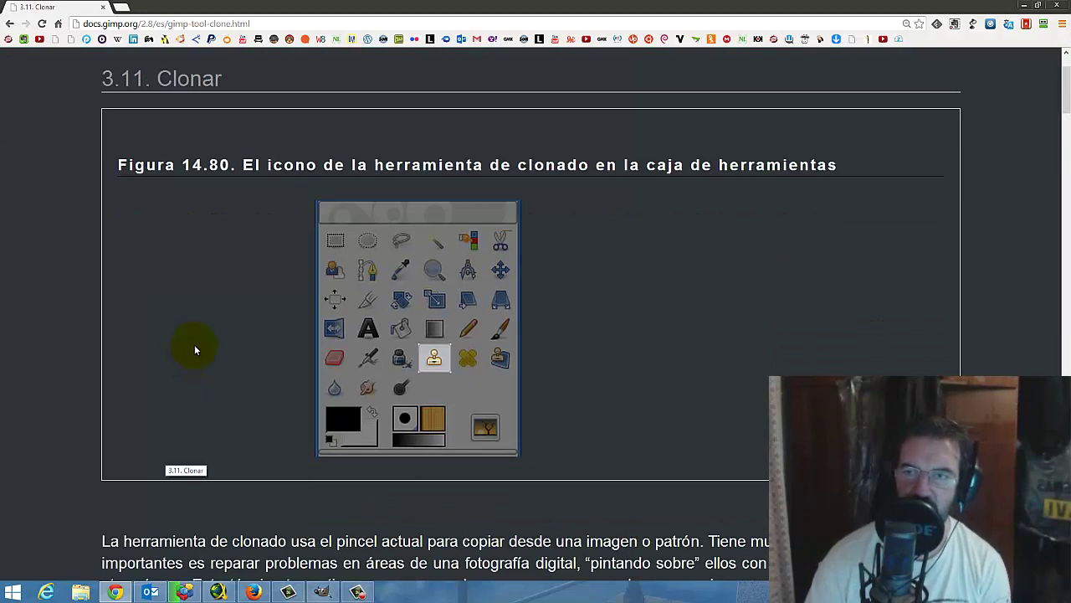
scroll(194, 346, down, 1)
scroll(194, 347, down, 1)
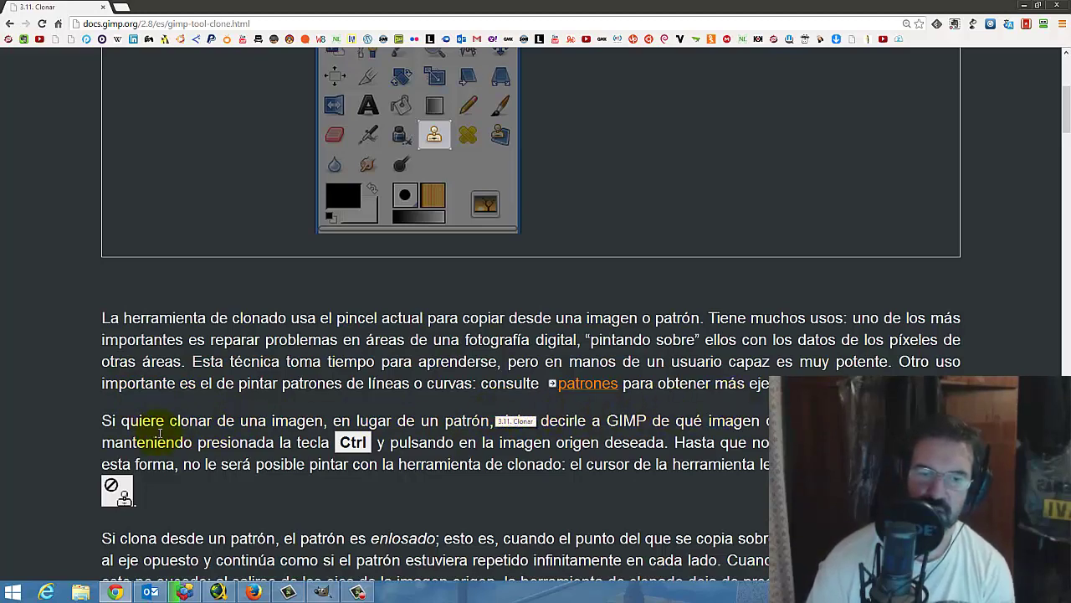
scroll(216, 434, down, 1)
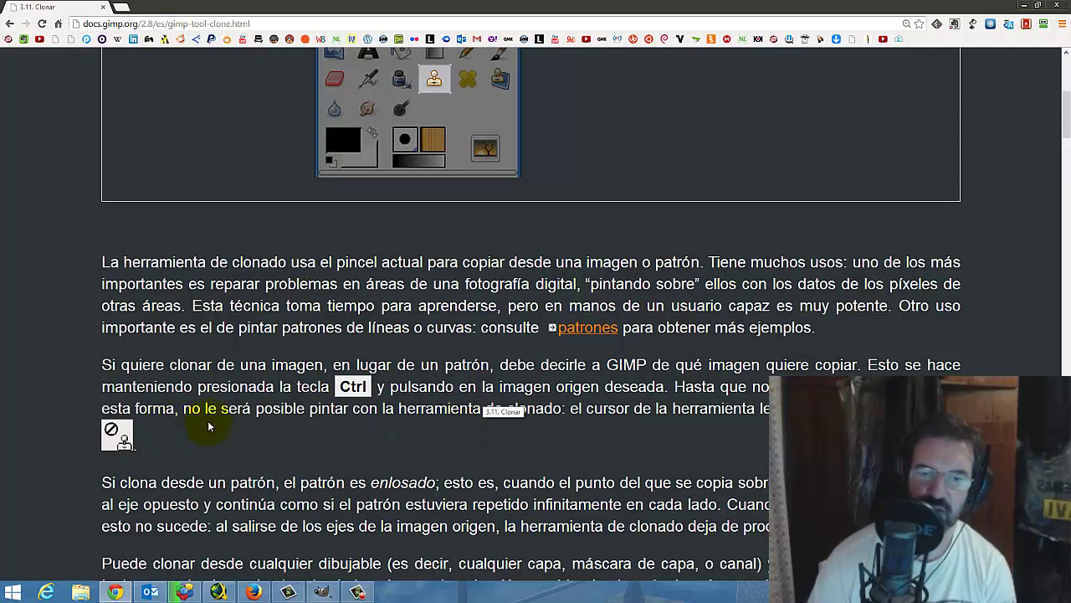
click(368, 422)
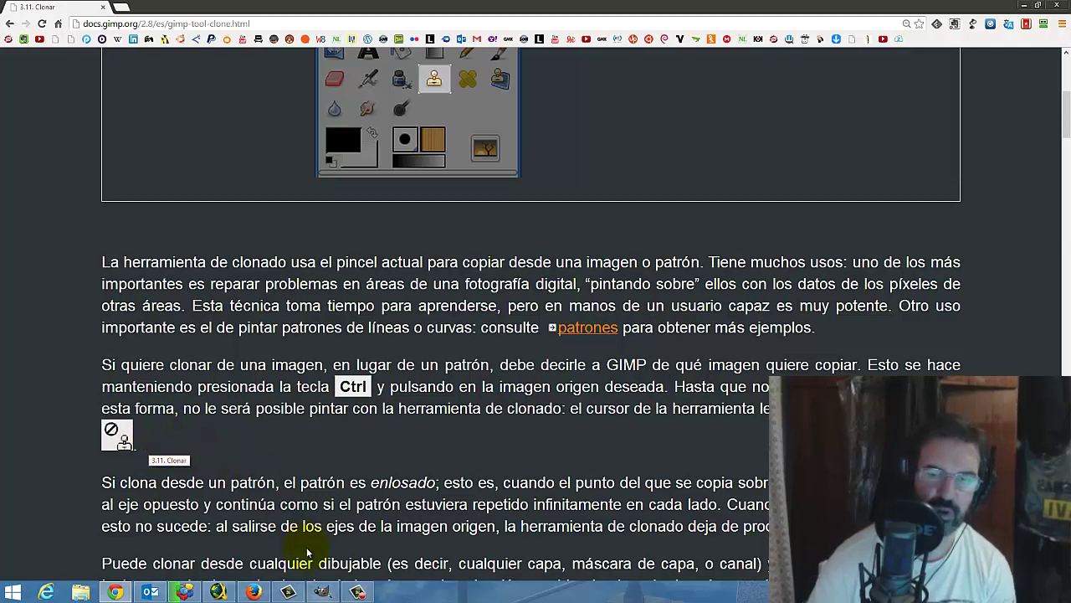
click(323, 593)
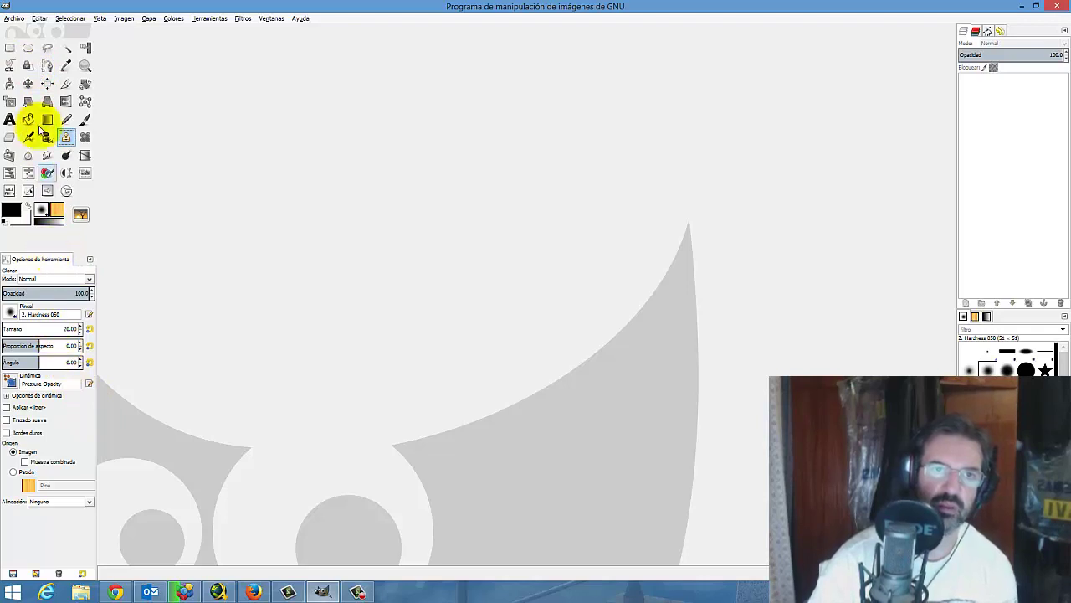
Open LIFEstyle_News_MiXture_Images_247_001.jpg from Lacie 4 Tb > Wallpapers > LIFEstyle_News_MiXture_Images_247
click(13, 18)
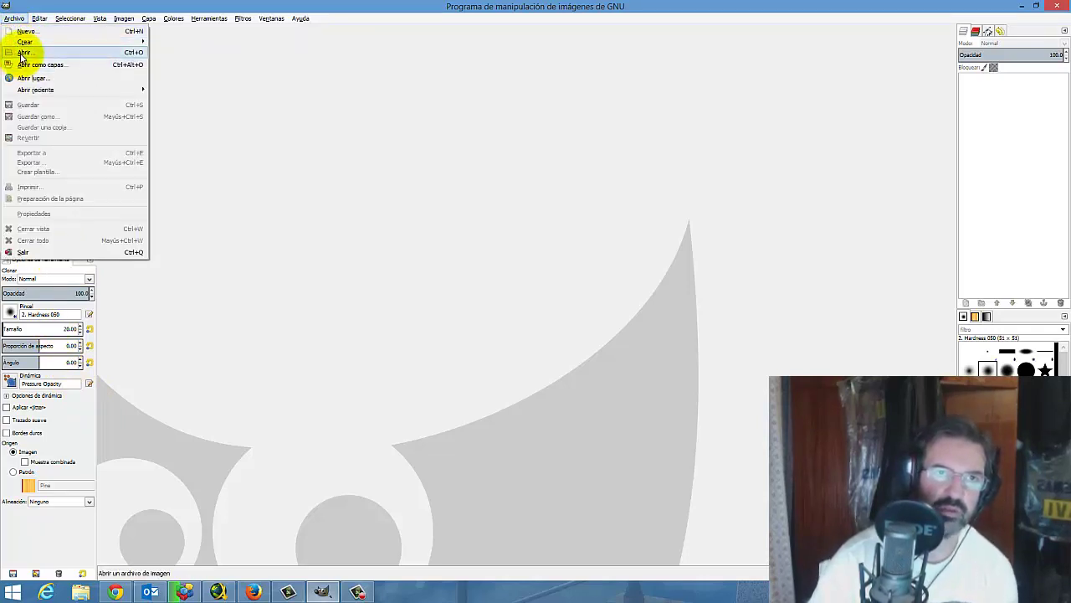
click(21, 53)
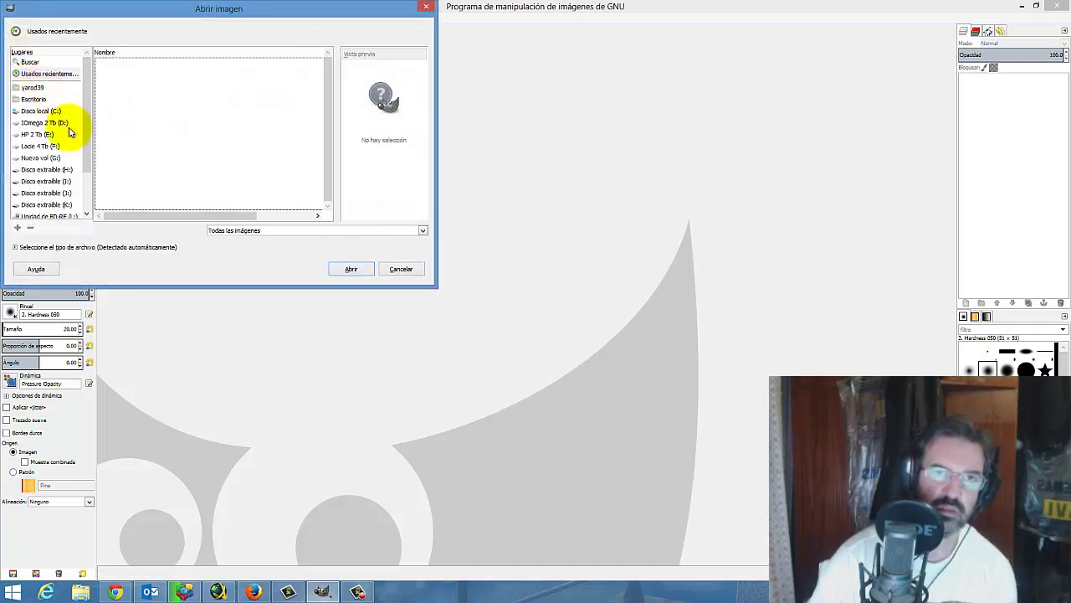
click(52, 145)
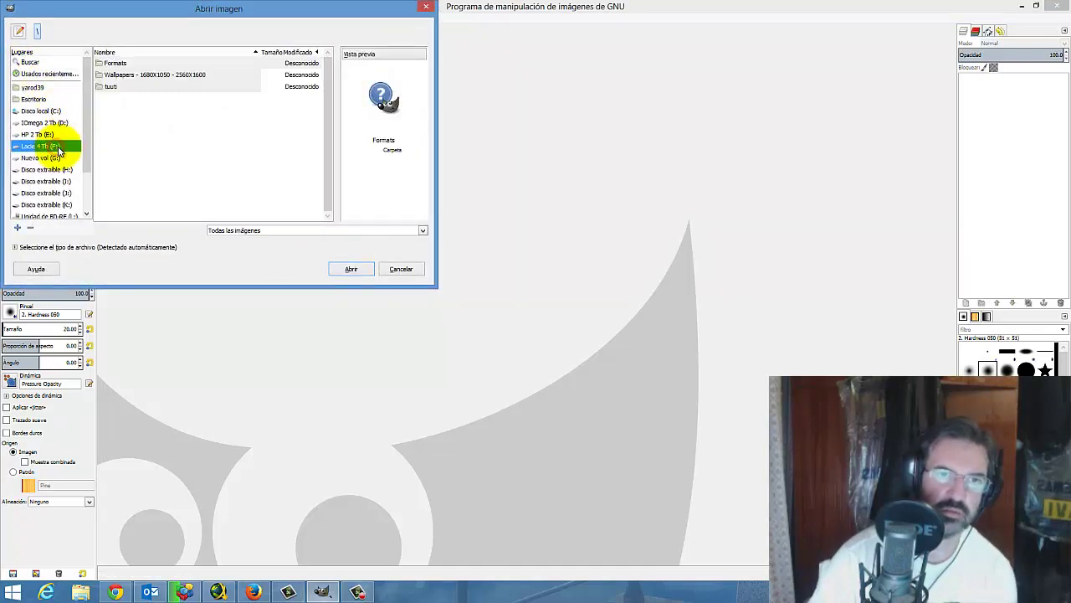
click(138, 74)
double_click(138, 74)
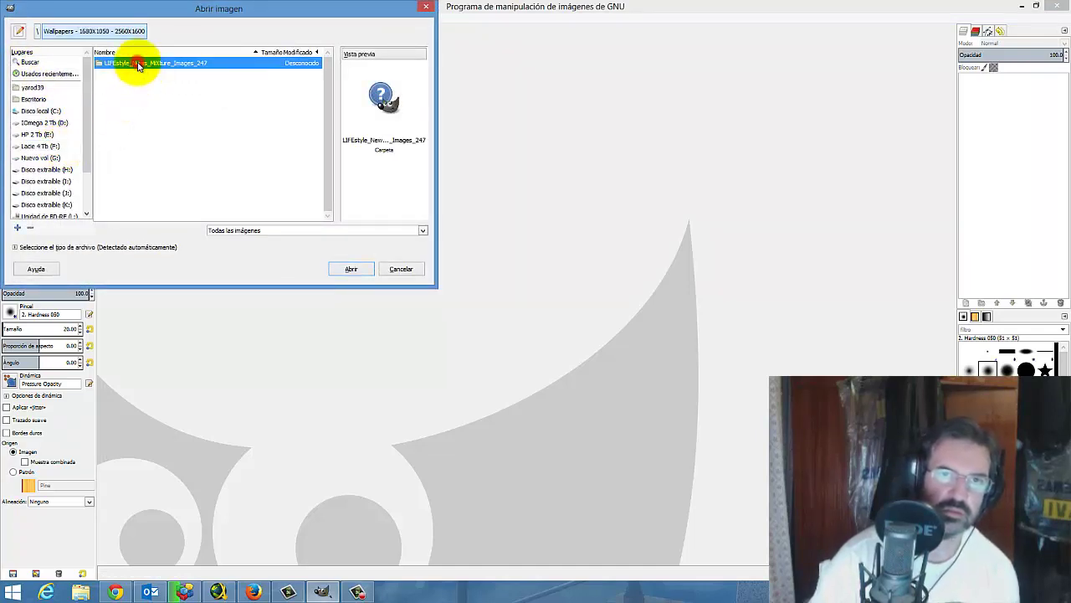
double_click(138, 66)
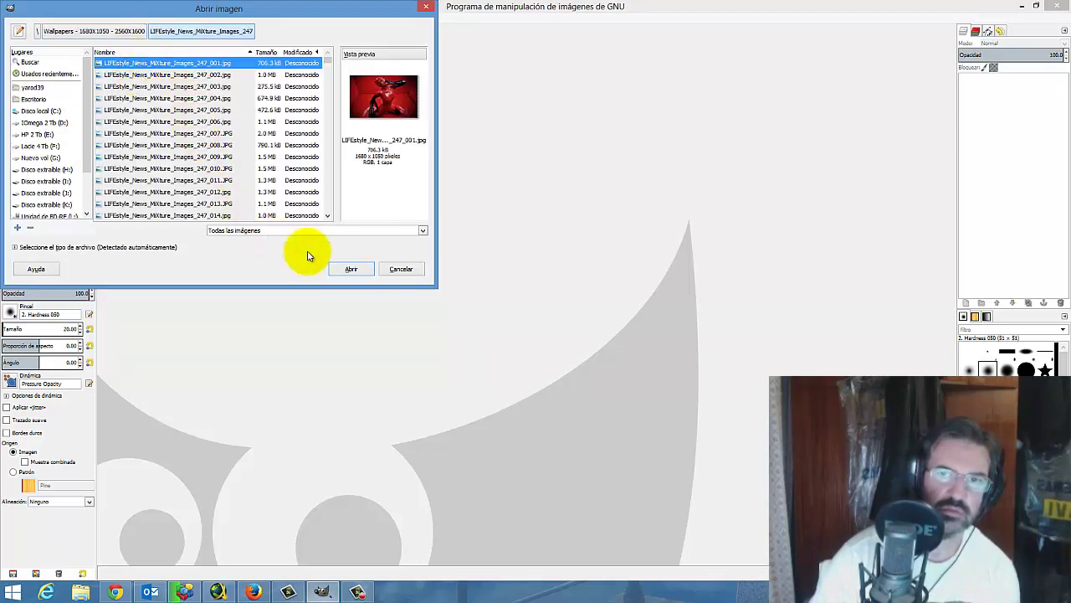
click(352, 270)
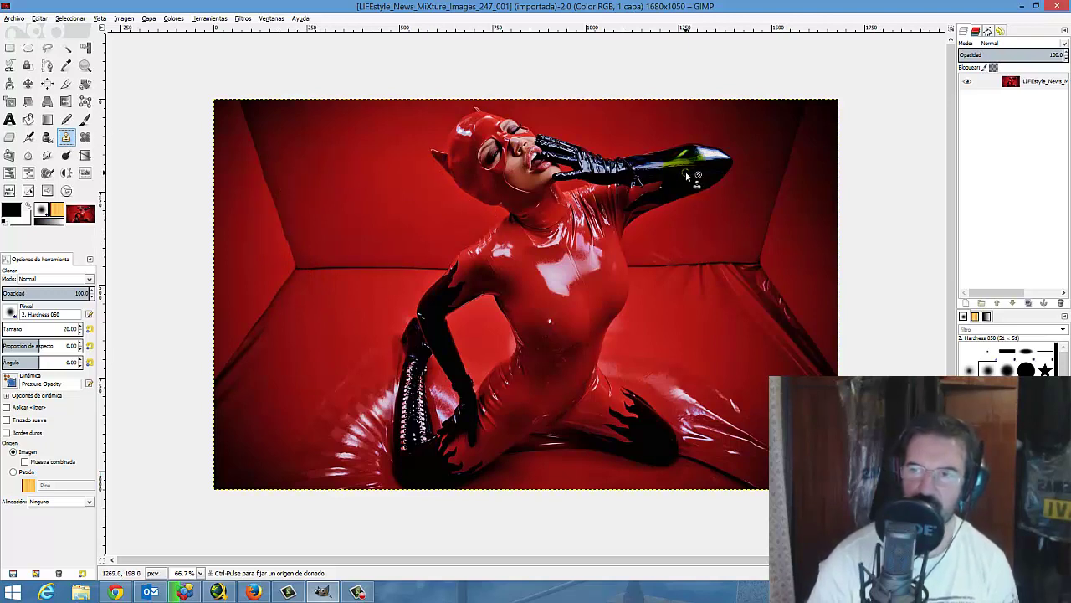
Set the clone source on the black glove and paint its copy onto the red floor at right
ctrl+click(686, 171)
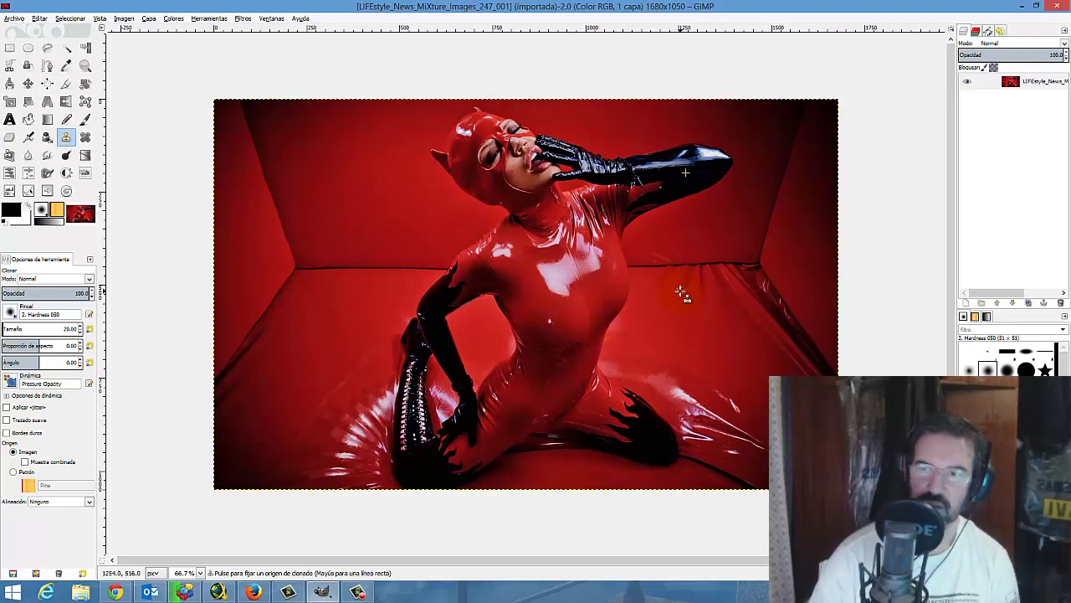
mouse_move(680, 289)
mouse_down()
mouse_move(662, 323)
mouse_move(703, 328)
mouse_up()
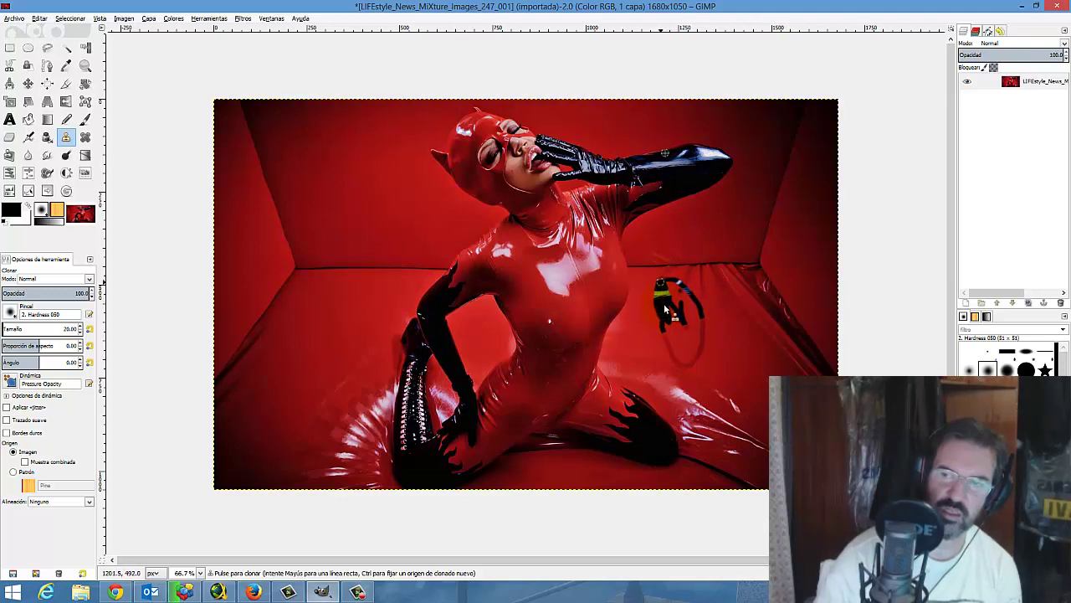
mouse_move(665, 310)
mouse_down()
mouse_move(682, 284)
mouse_move(694, 302)
mouse_move(706, 288)
mouse_move(693, 324)
mouse_move(662, 328)
mouse_move(719, 309)
mouse_move(636, 316)
mouse_move(632, 335)
mouse_move(673, 312)
mouse_move(637, 305)
mouse_move(695, 280)
mouse_move(589, 283)
mouse_move(686, 288)
mouse_move(645, 293)
mouse_move(666, 293)
mouse_move(560, 291)
mouse_up()
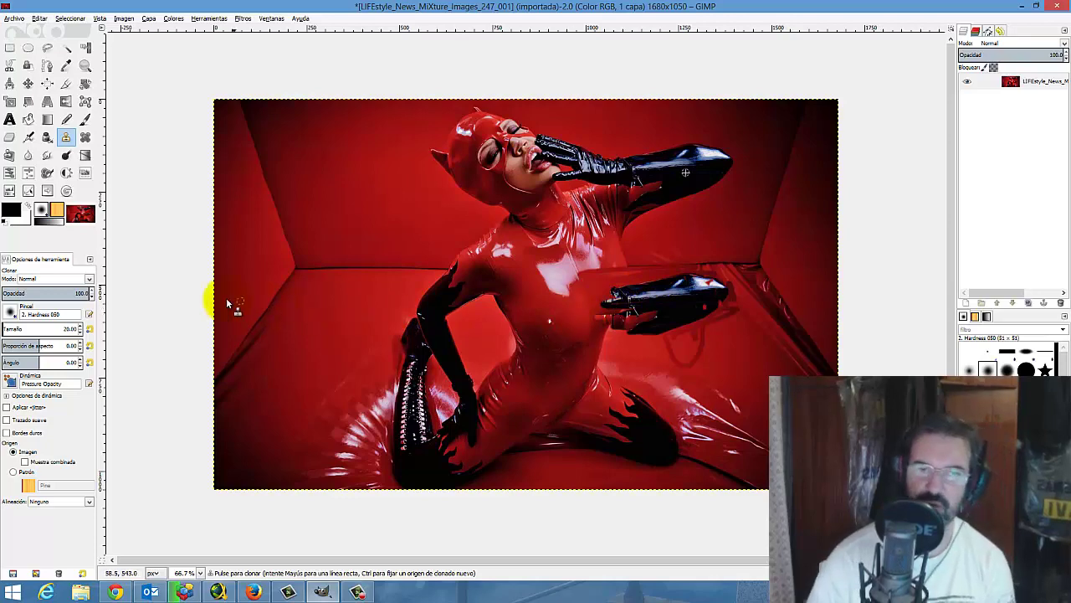
drag(284, 502, 281, 533)
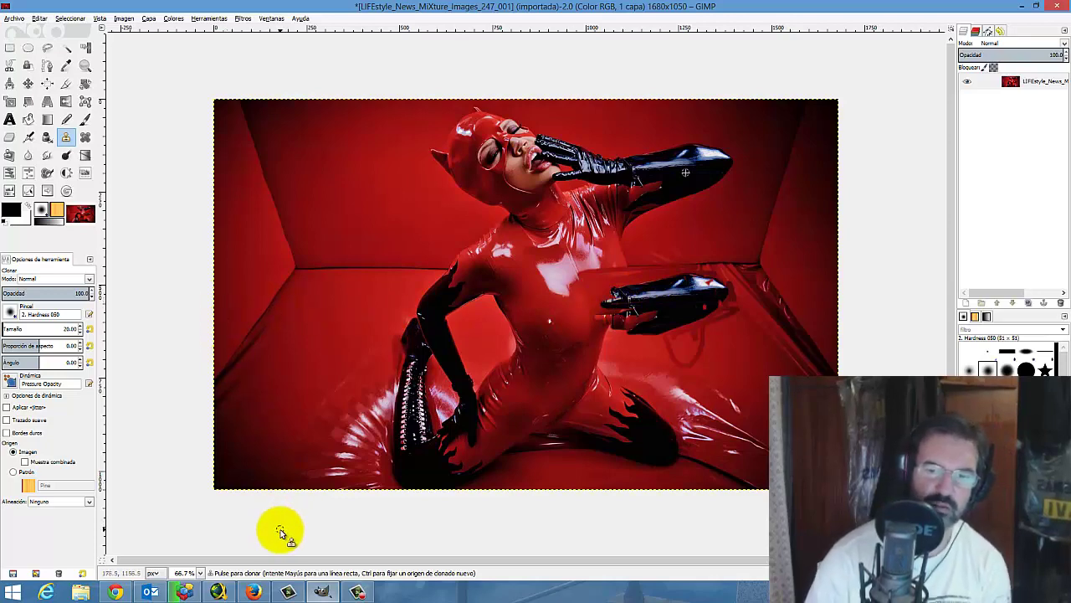
Read the clone docs further, through the paragraph on image edges, then return to GIMP
click(115, 591)
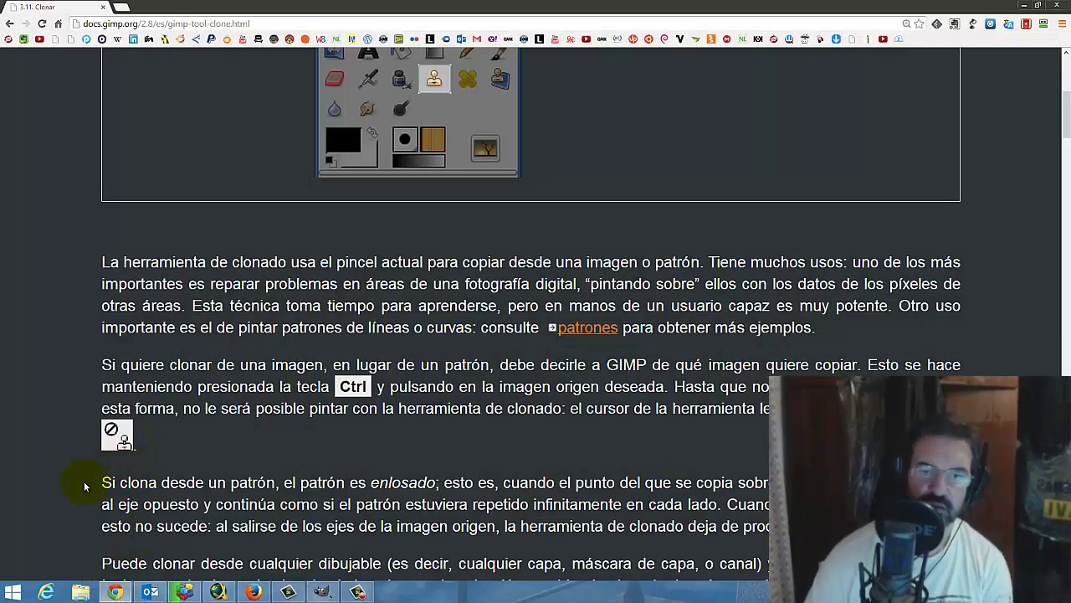
scroll(84, 481, down, 3)
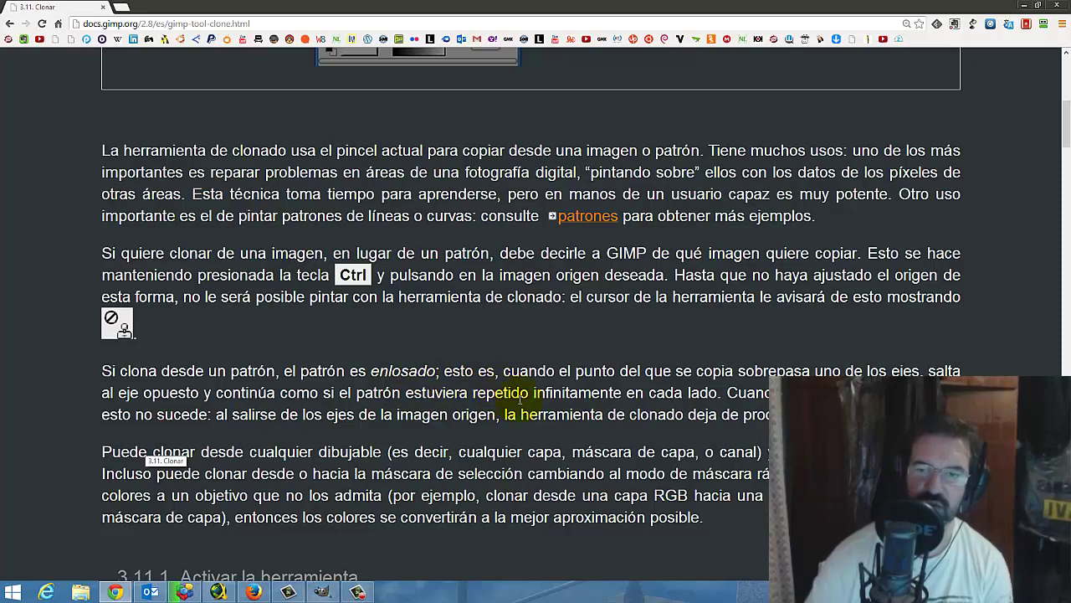
drag(444, 370, 495, 370)
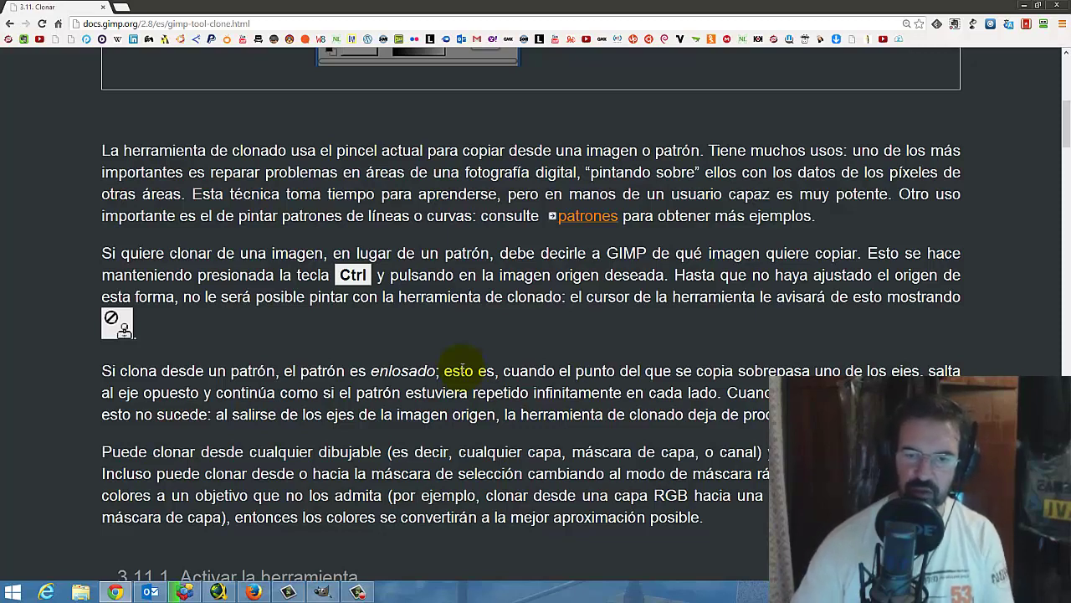
scroll(473, 401, down, 2)
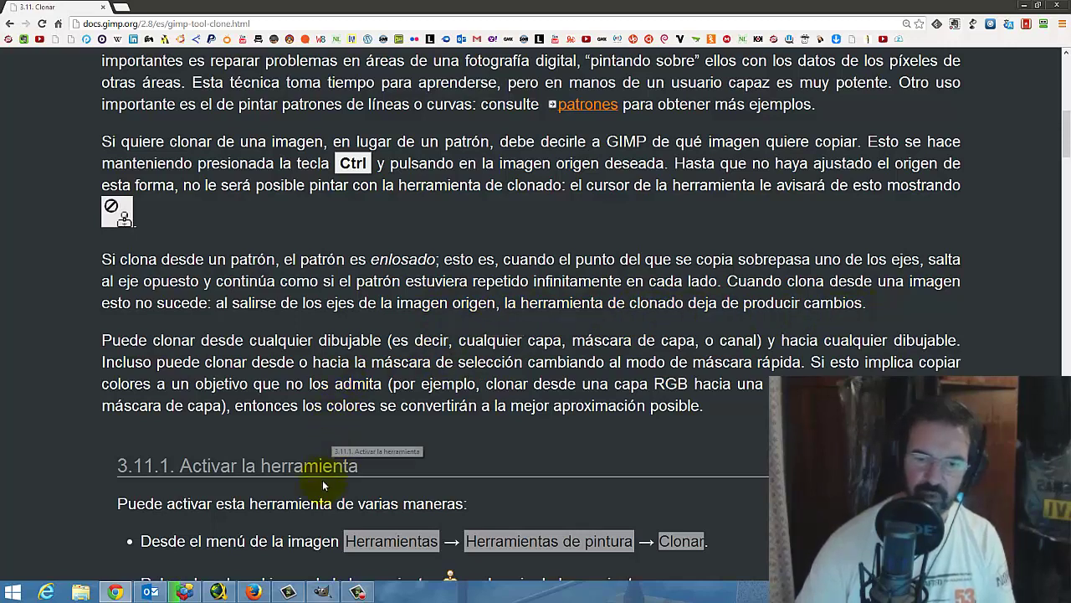
click(322, 591)
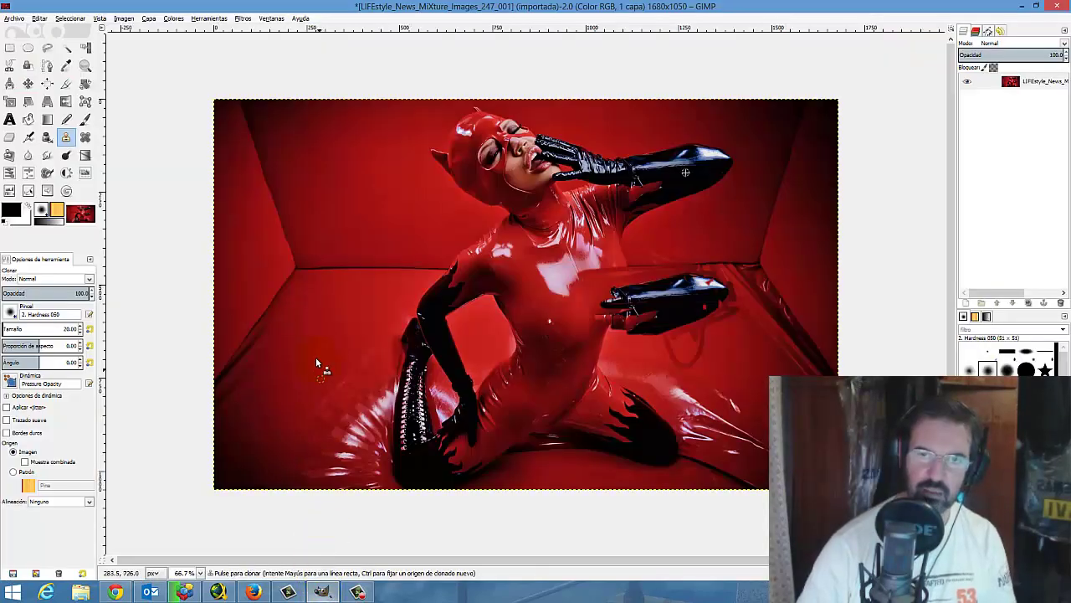
Select a rectangle over the photo's upper-left and set Bucket Fill to pattern fill
click(9, 48)
drag(285, 165, 517, 331)
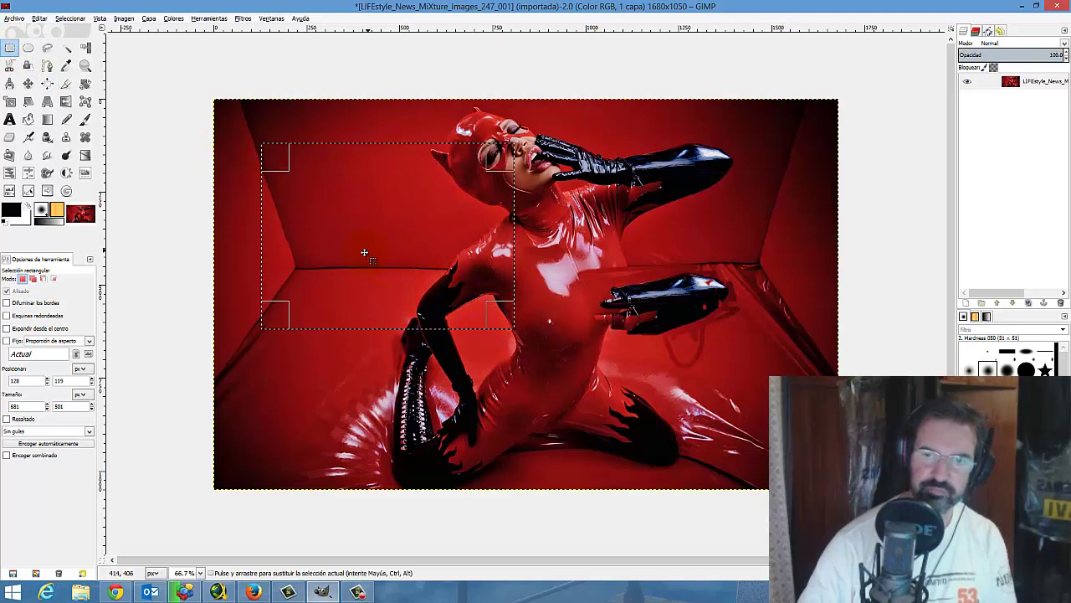
click(27, 119)
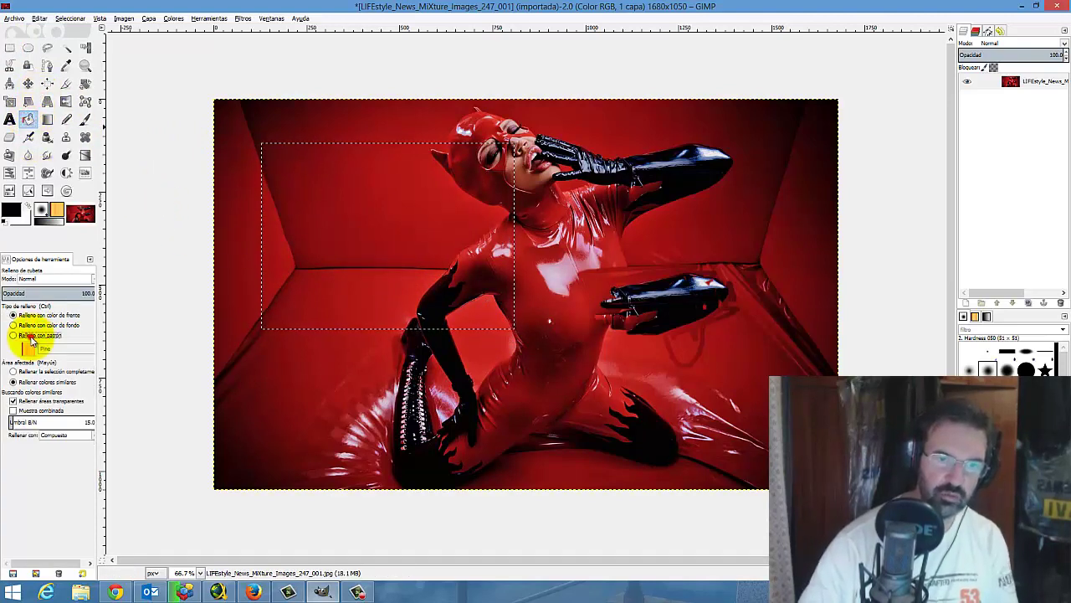
click(32, 335)
Fill the entire rectangle with the Pine wood pattern using whole-selection fill
click(397, 272)
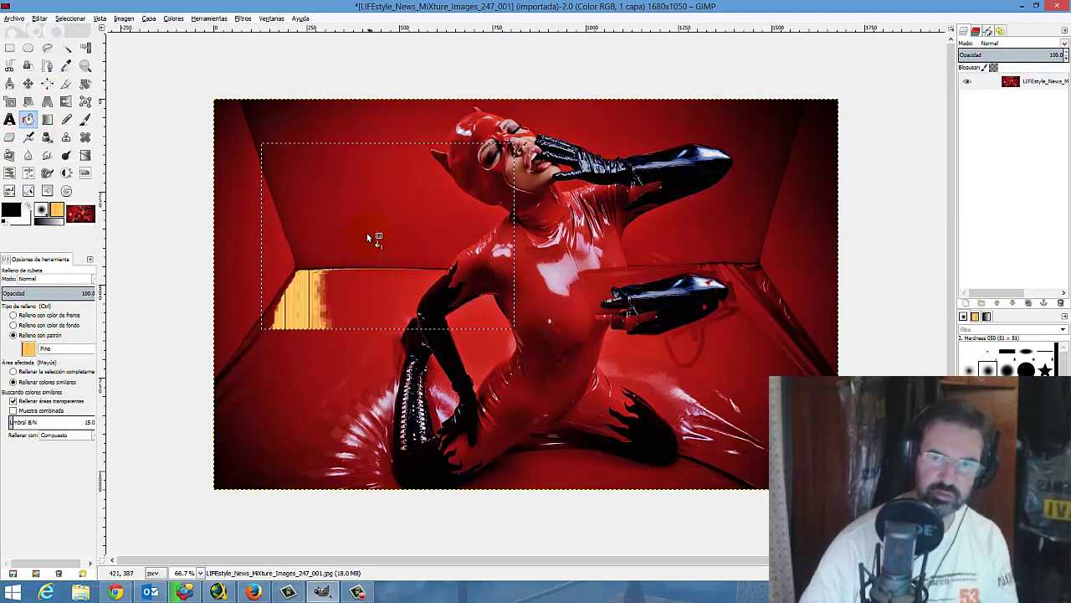
click(367, 237)
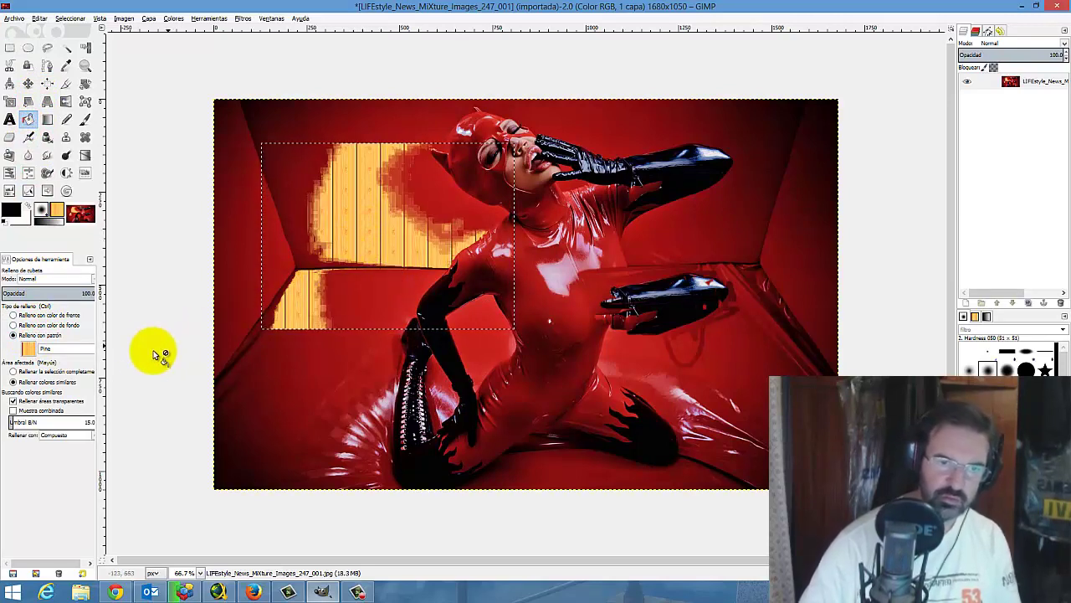
click(48, 372)
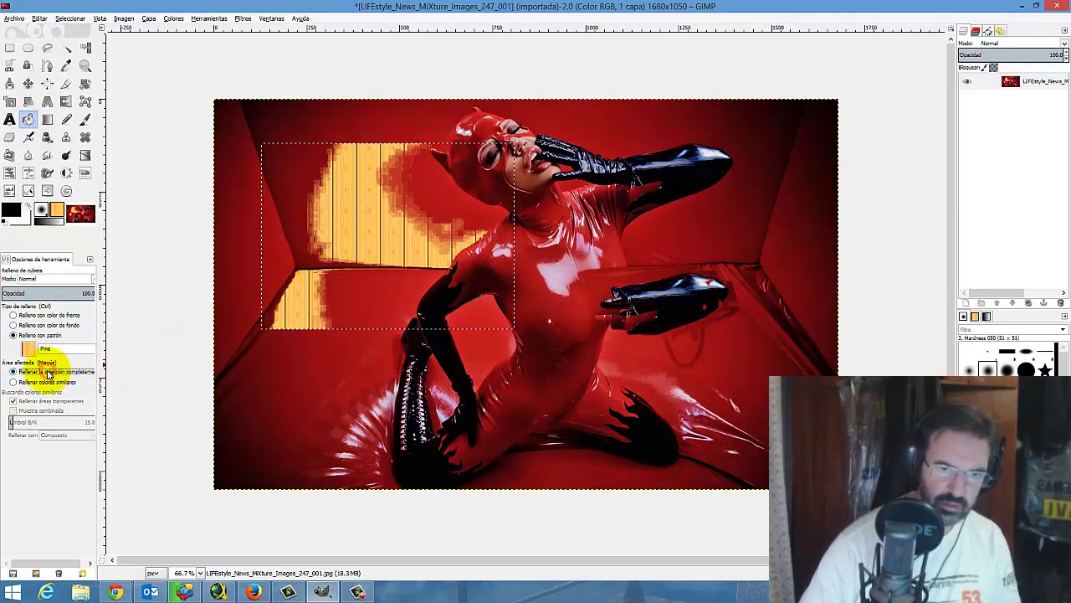
click(305, 281)
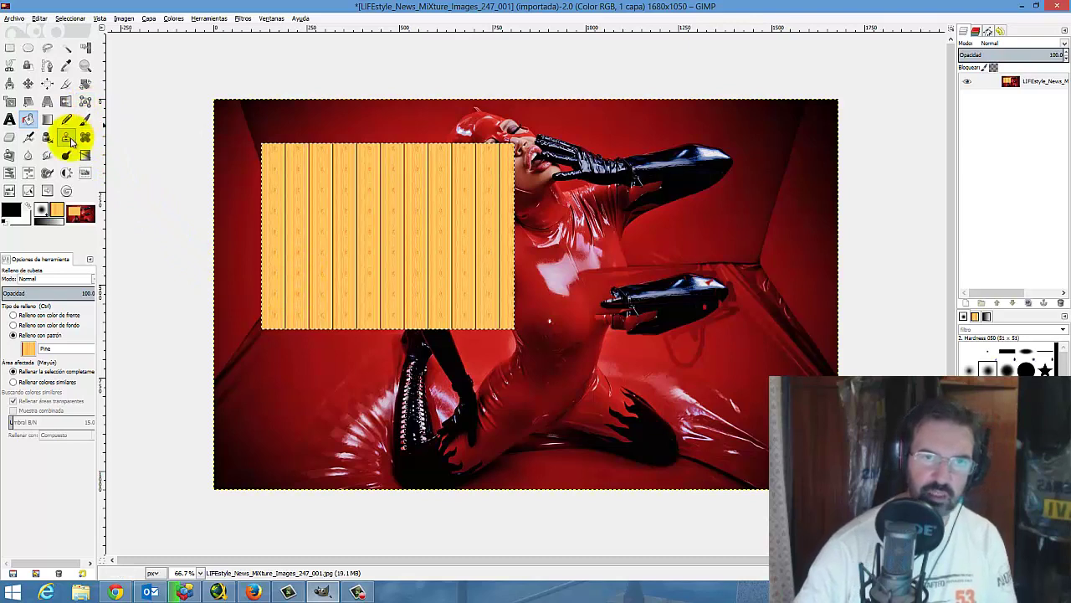
click(67, 138)
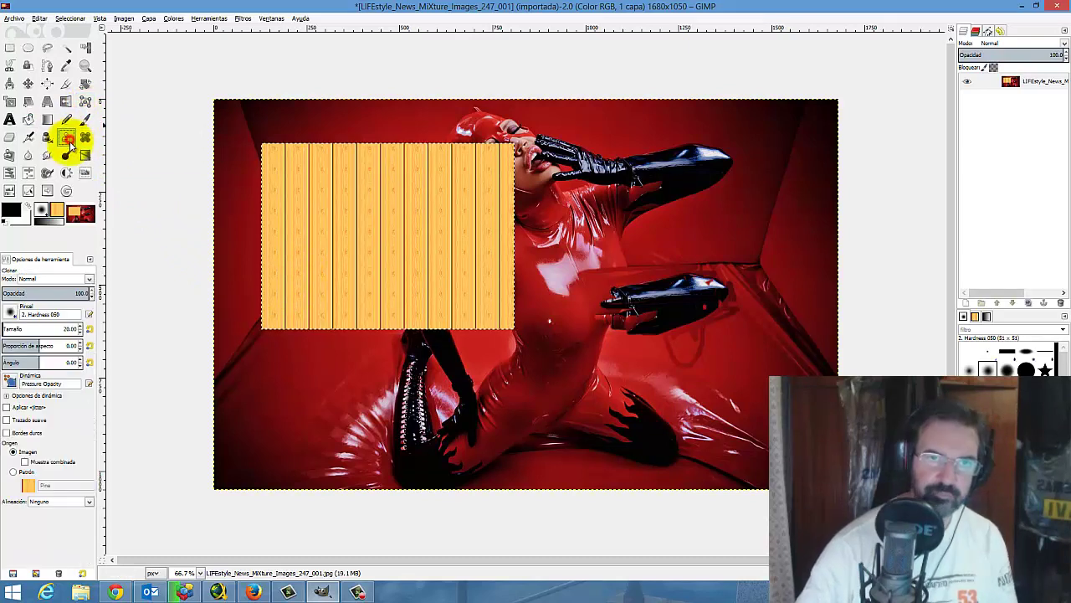
Clone wood texture from the panel onto its right side, undoing the stray smudge on the figure
ctrl+click(366, 242)
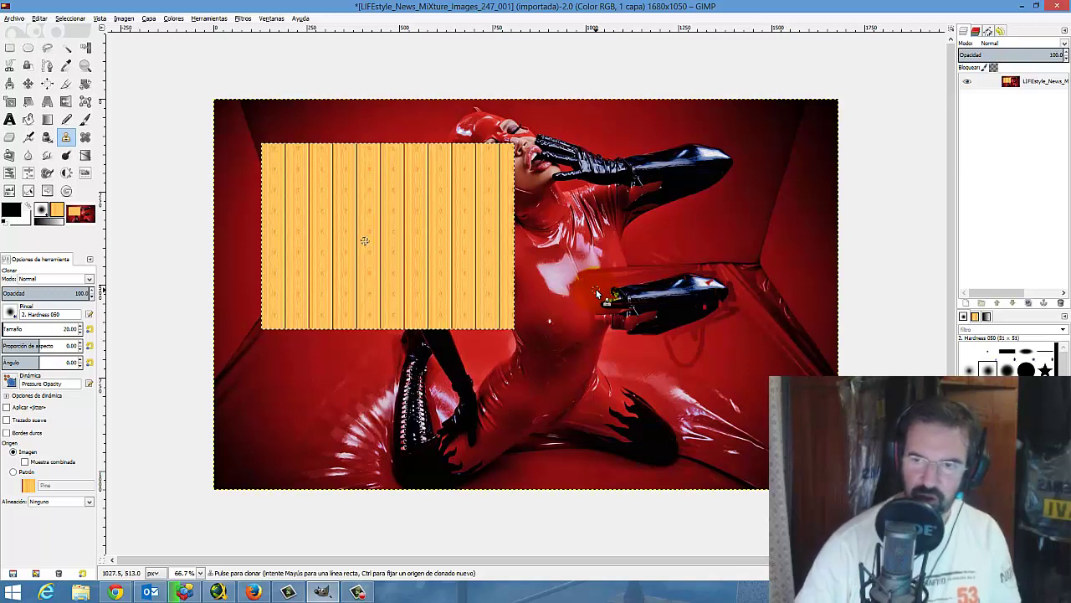
mouse_move(562, 289)
mouse_down()
mouse_move(437, 270)
mouse_move(566, 315)
mouse_up()
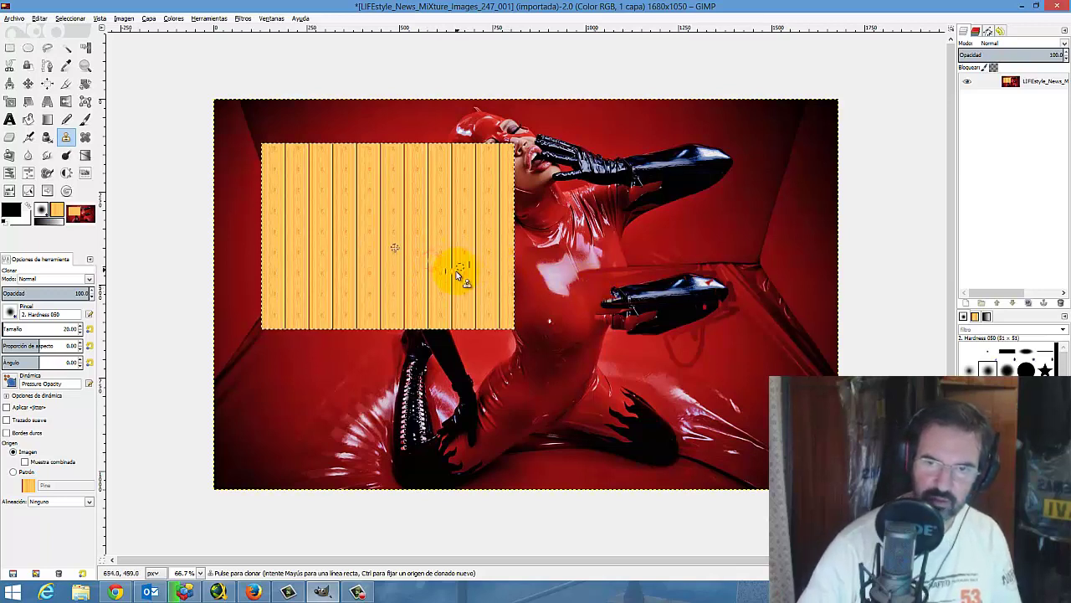
key(ctrl+z)
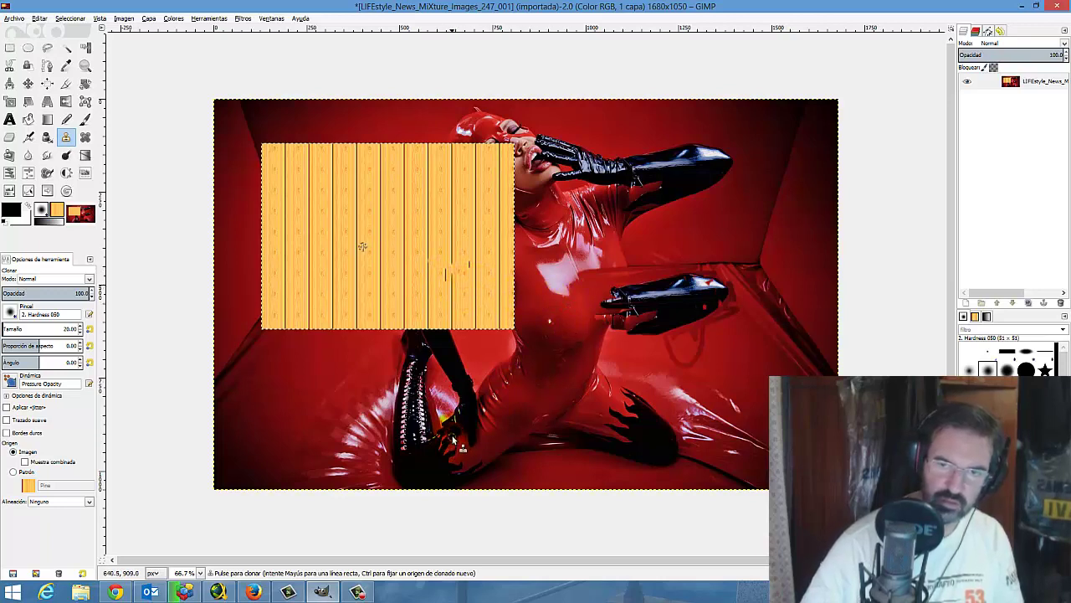
click(322, 592)
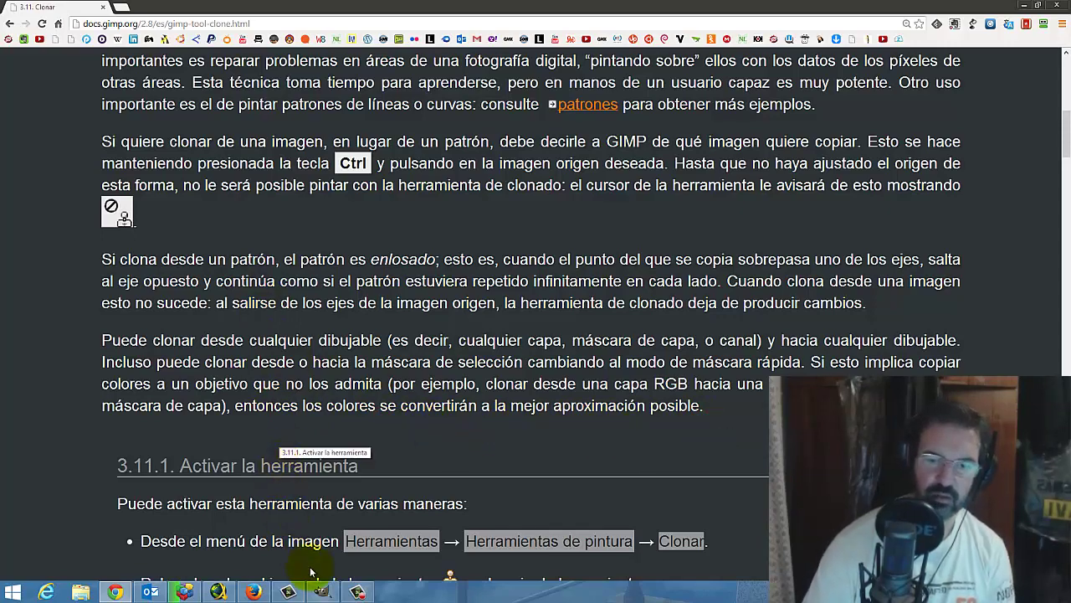
Finish reading the Clonar page and return to GIMP with the red photo
click(323, 593)
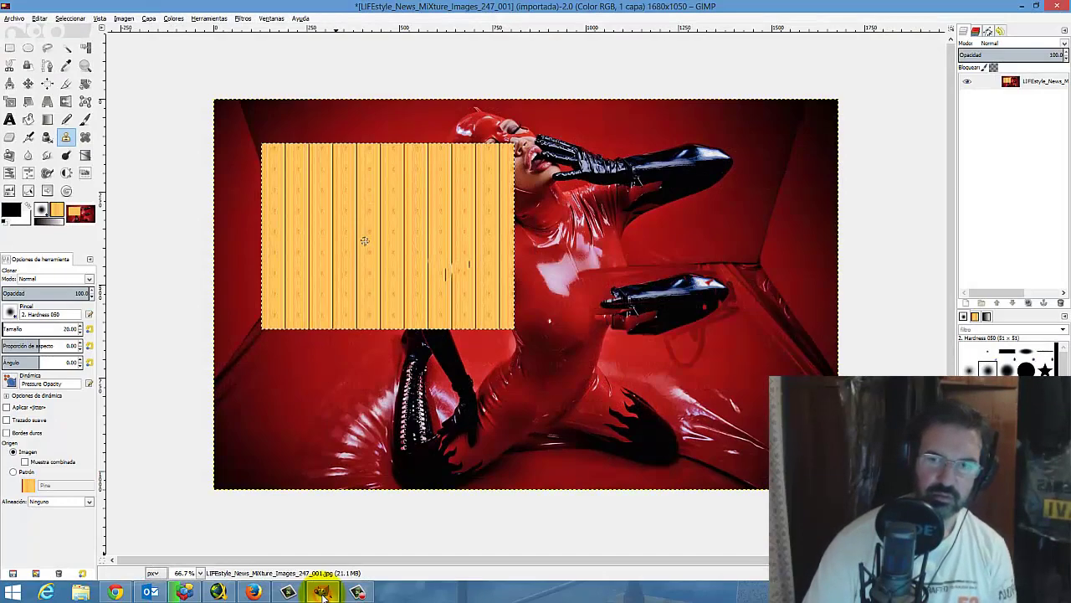
Open the image-open dialog from the canvas menu, then close it without opening a file
right_click(308, 258)
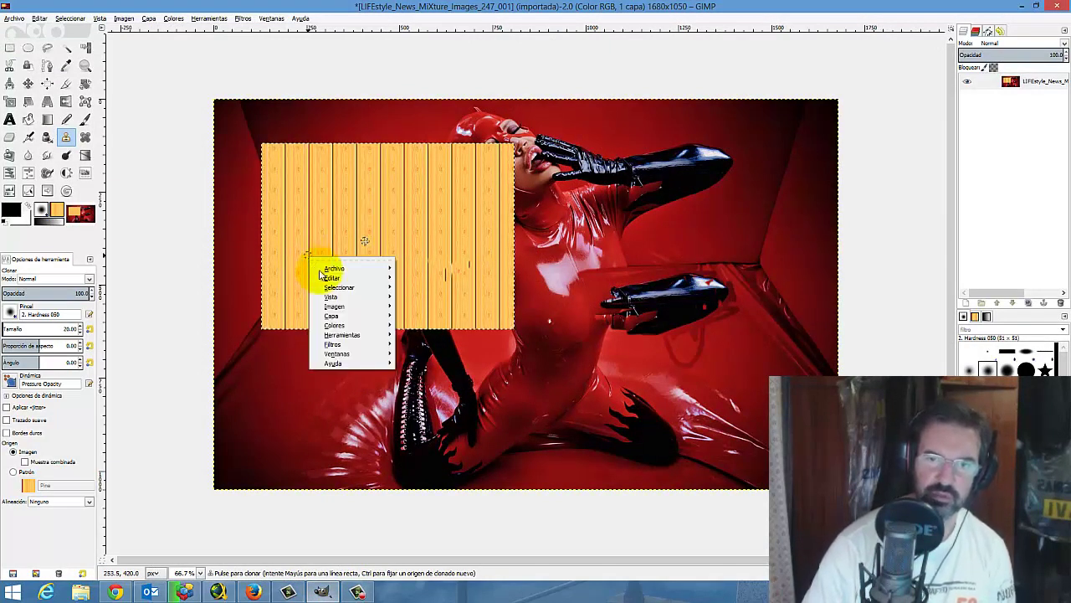
mouse_move(335, 268)
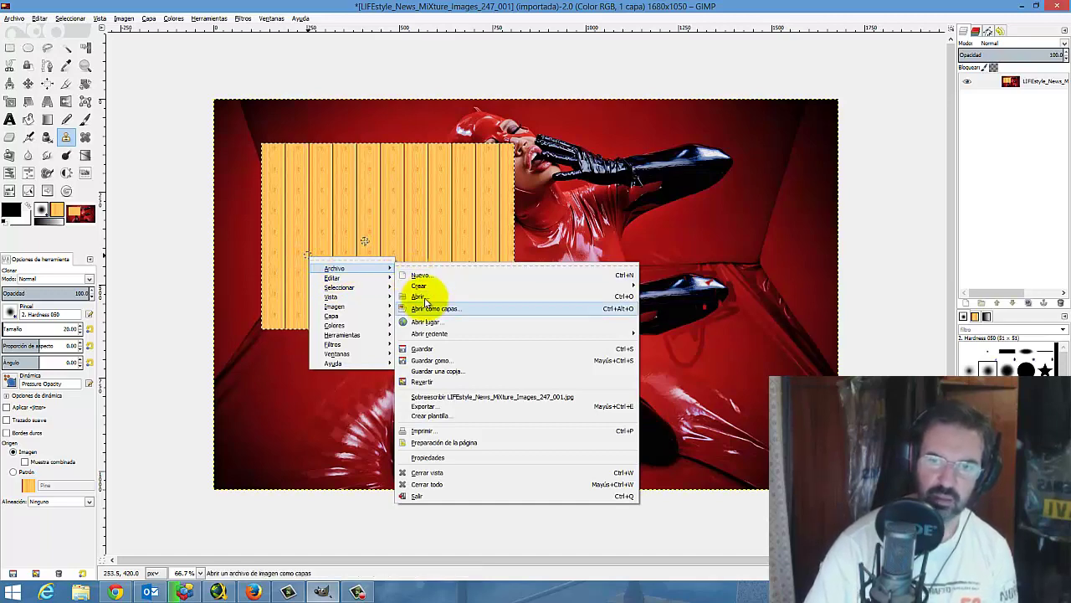
click(421, 297)
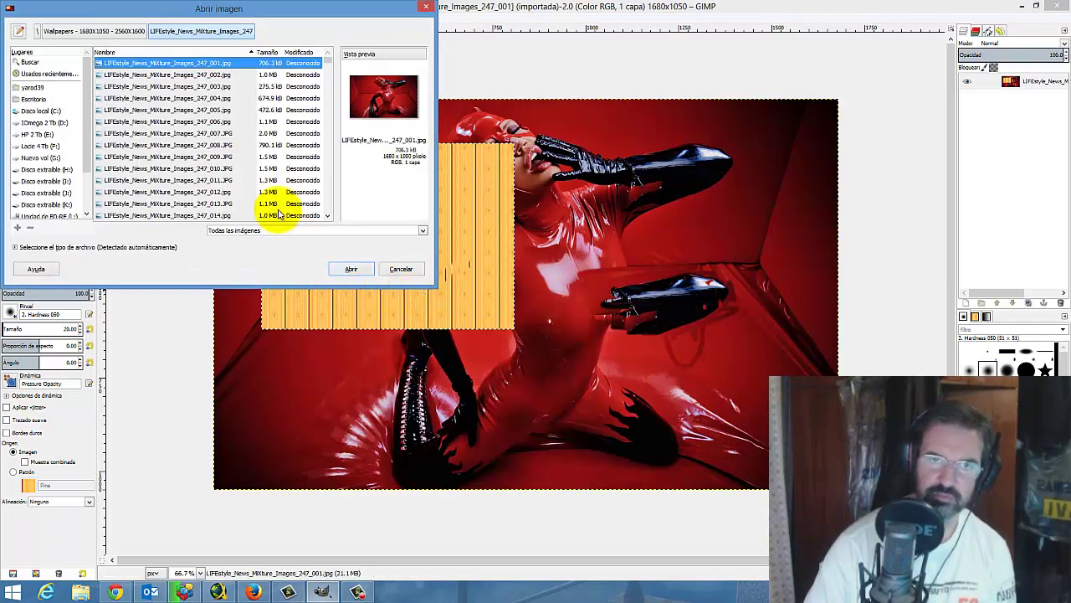
right_click(188, 76)
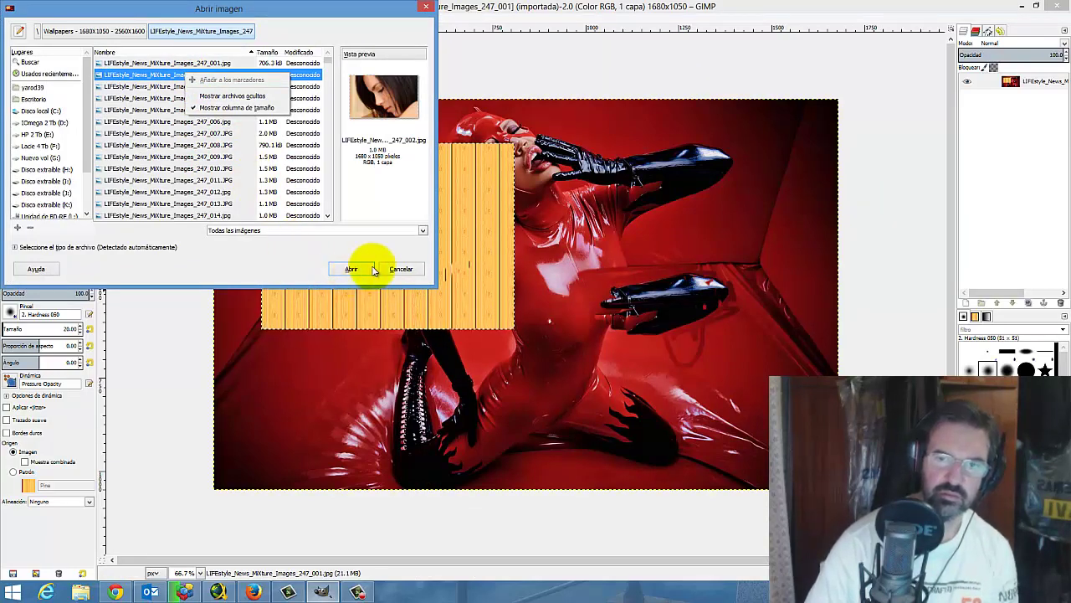
click(393, 269)
click(406, 269)
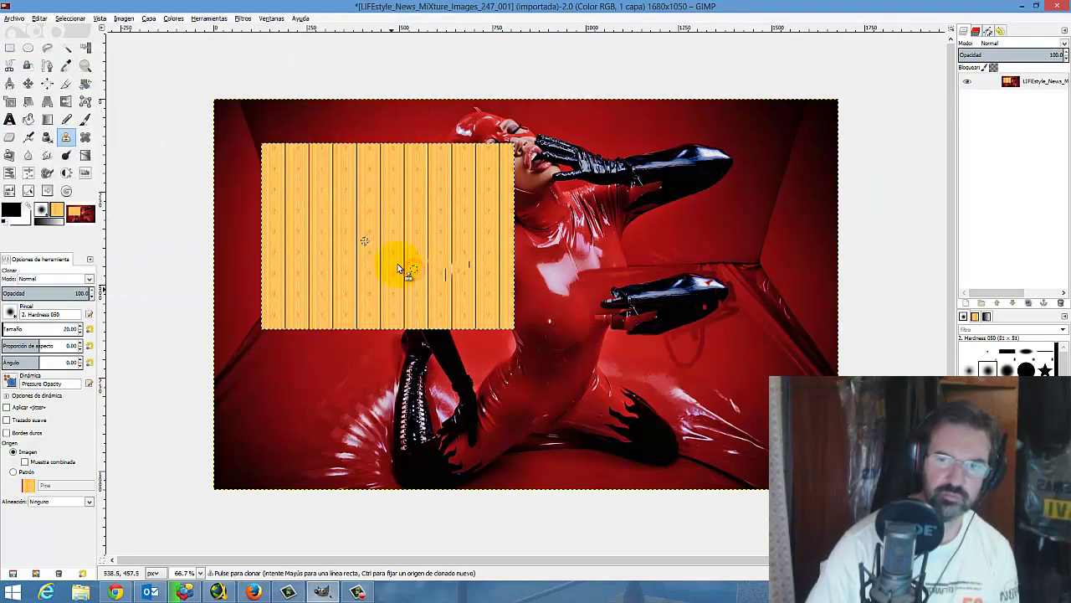
Add LIFEstyle_News_MiXture_Images_247_007.JPG as a new layer via Archivo > Abrir como capas
click(12, 19)
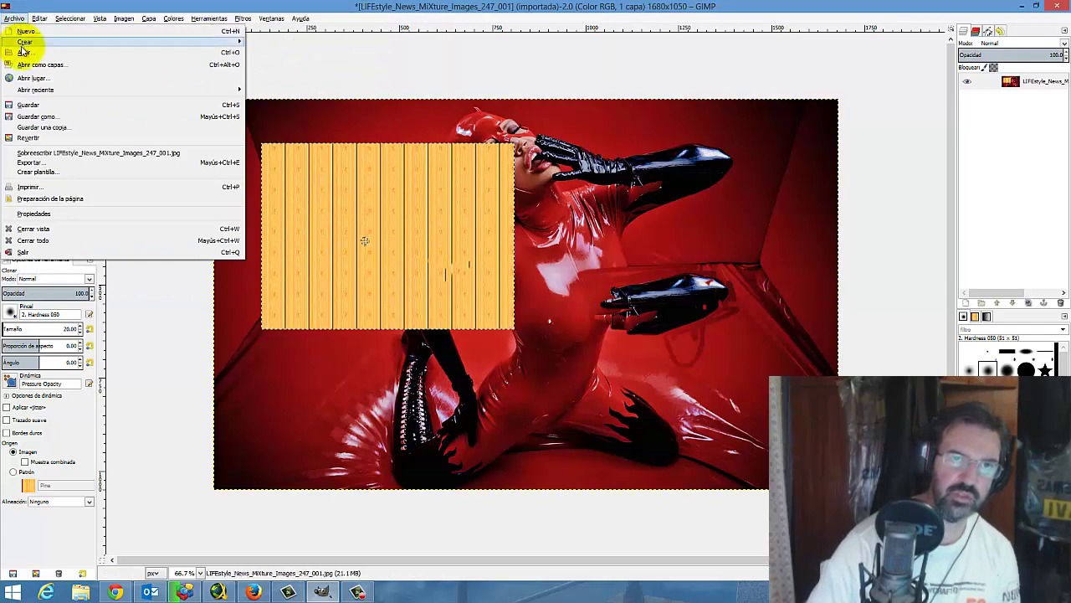
click(25, 52)
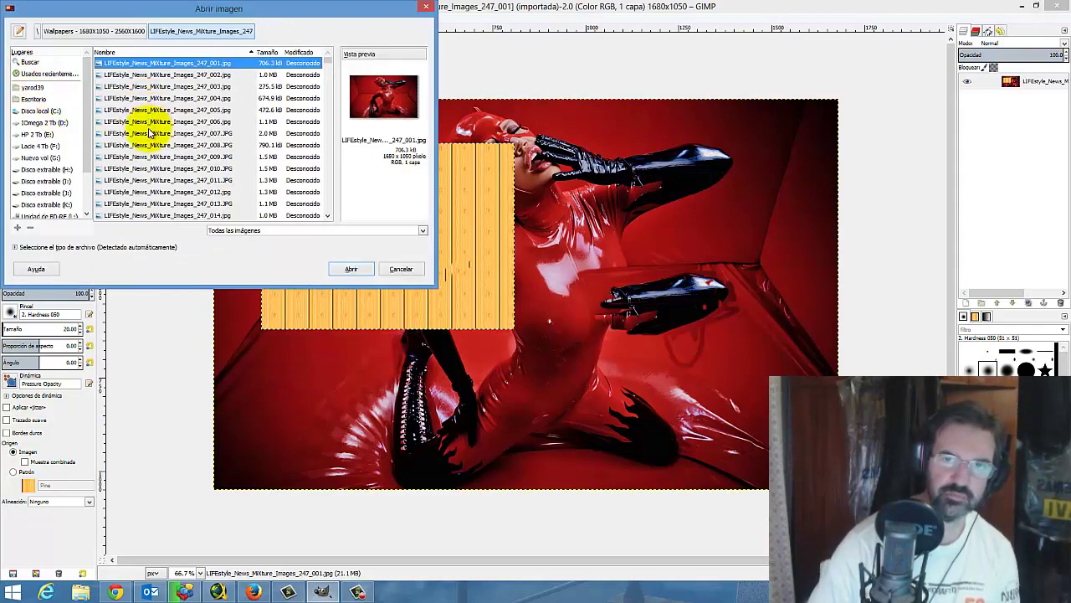
click(151, 134)
click(347, 268)
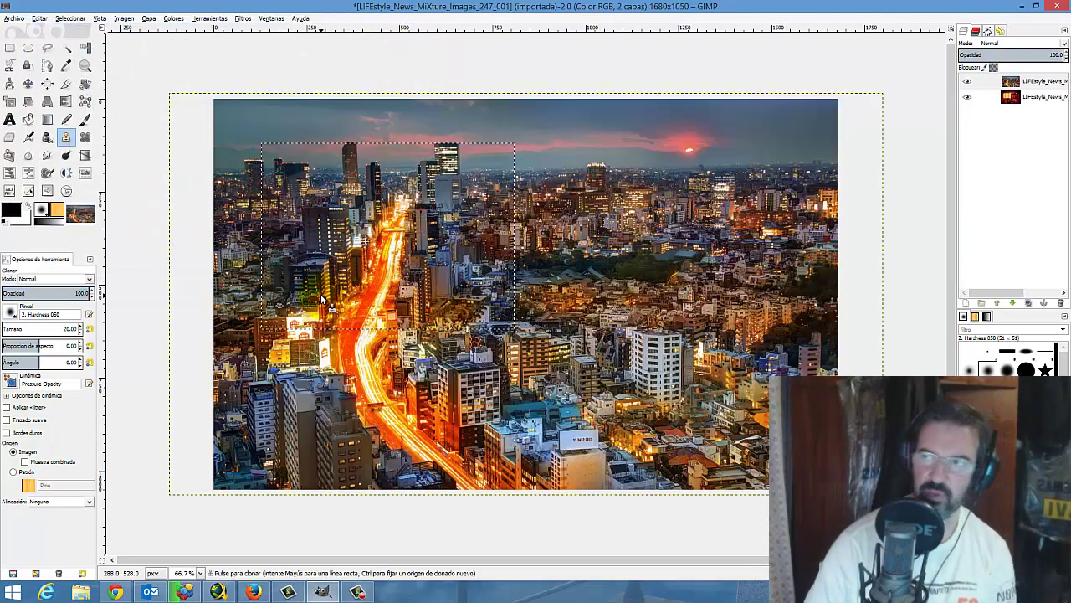
Scale the city layer down to 188×106 pixels, then test a clone stroke on it and undo it
click(148, 19)
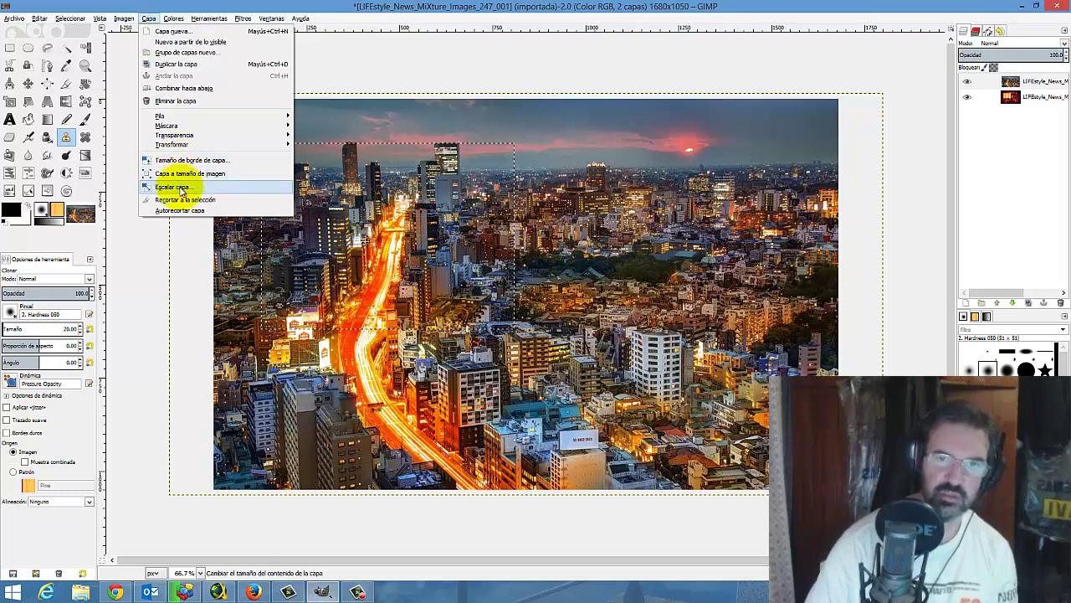
click(181, 190)
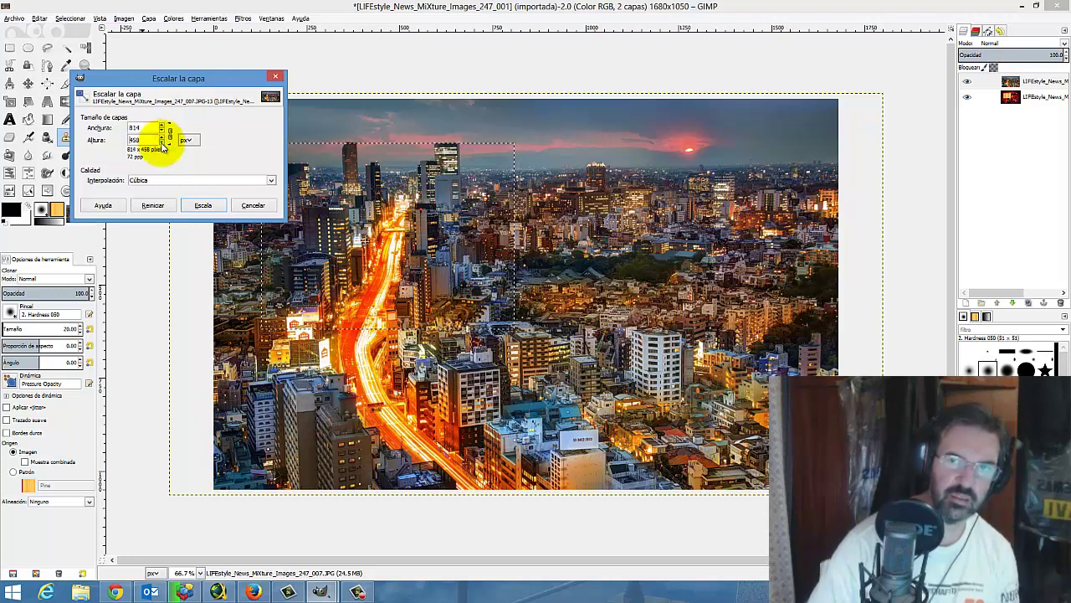
click(163, 146)
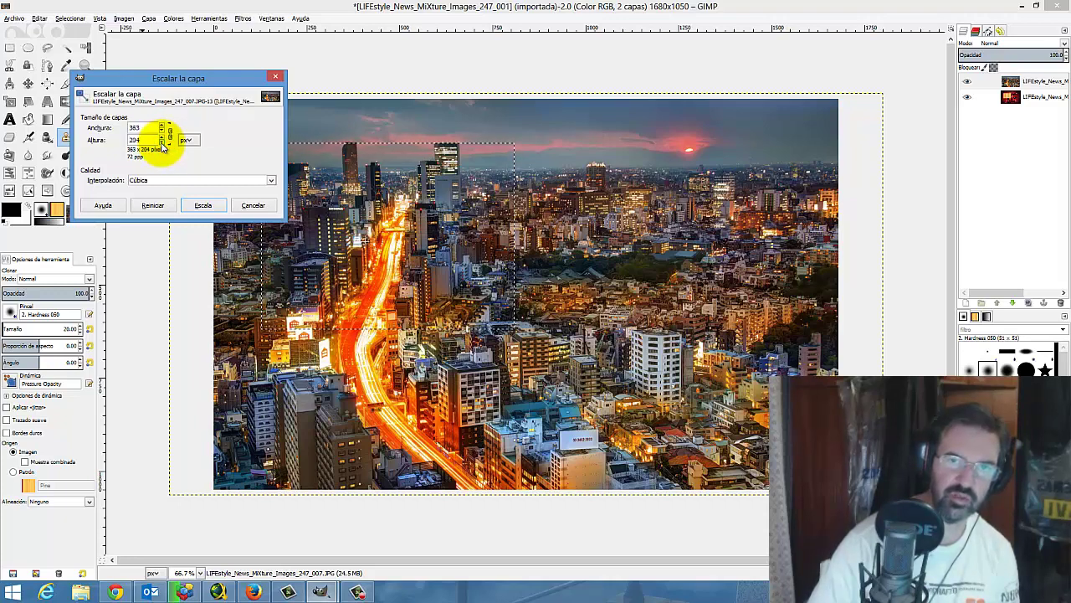
click(163, 146)
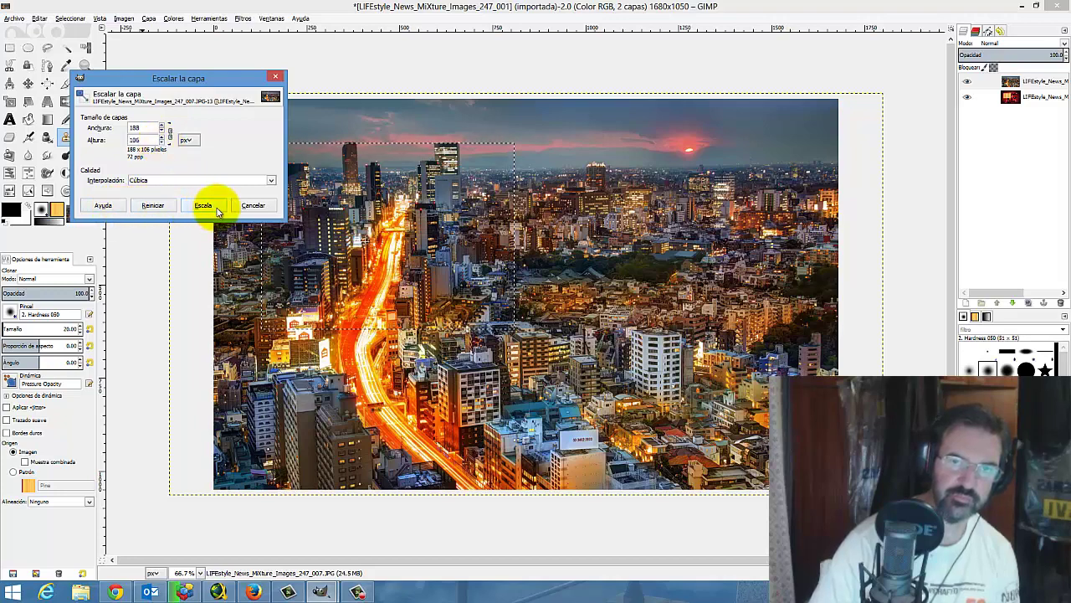
click(203, 206)
drag(443, 287, 524, 303)
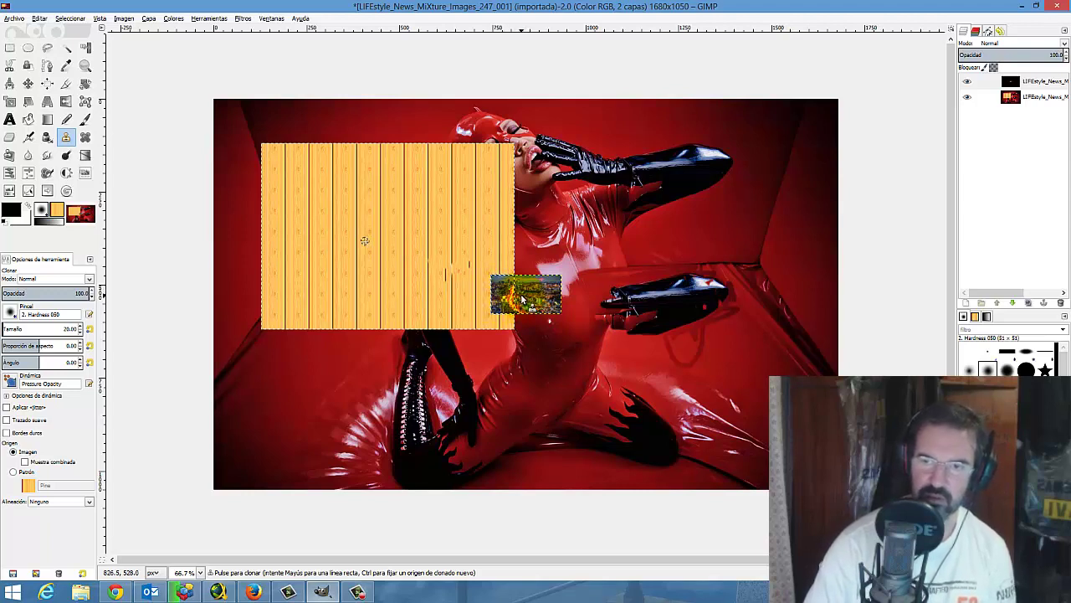
key(ctrl+z)
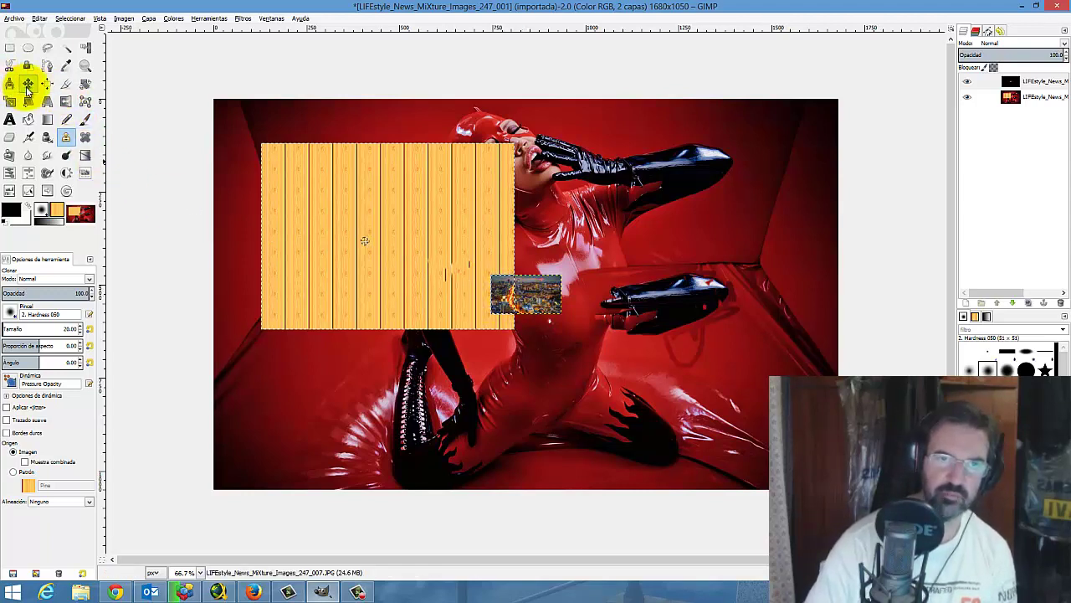
Move the city thumbnail right so it sits just left of the lower black boot
click(28, 84)
drag(502, 291, 614, 329)
click(316, 234)
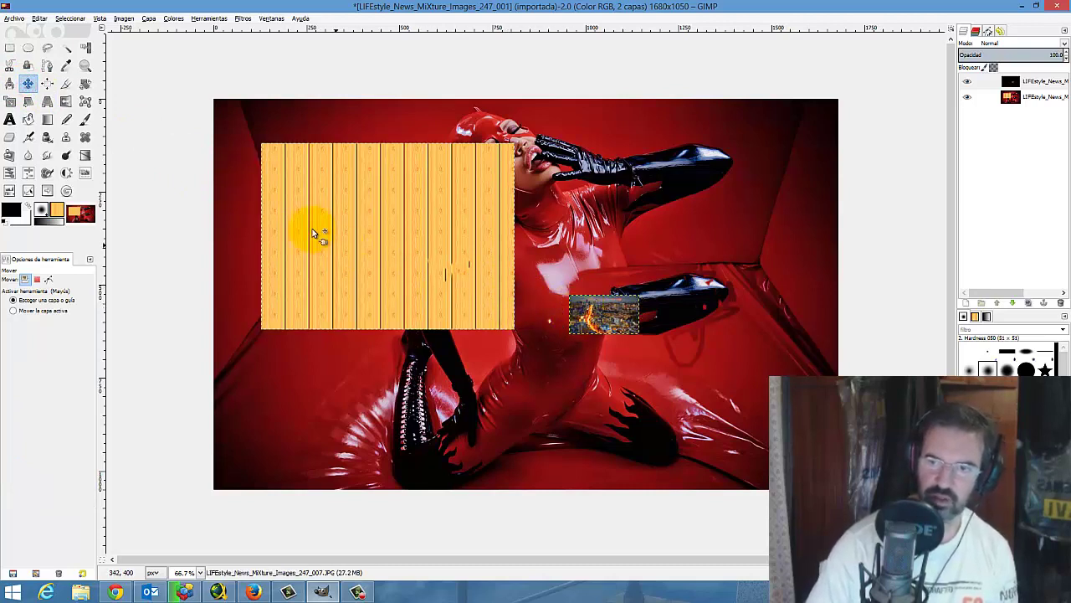
Convert the image to indexed colour mode with a generated optimal 255-colour palette
click(199, 18)
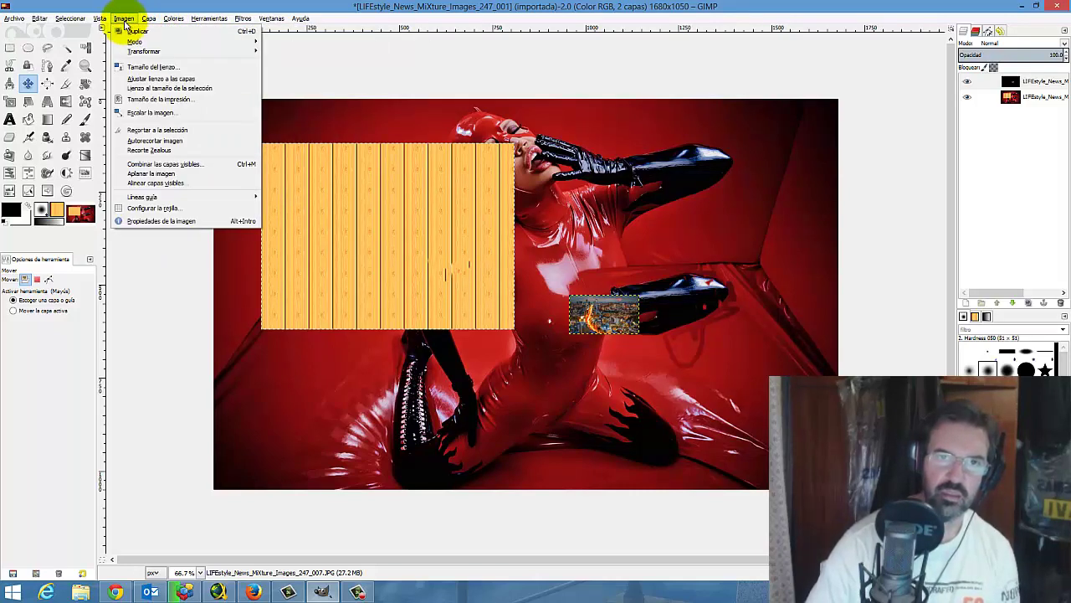
mouse_move(135, 42)
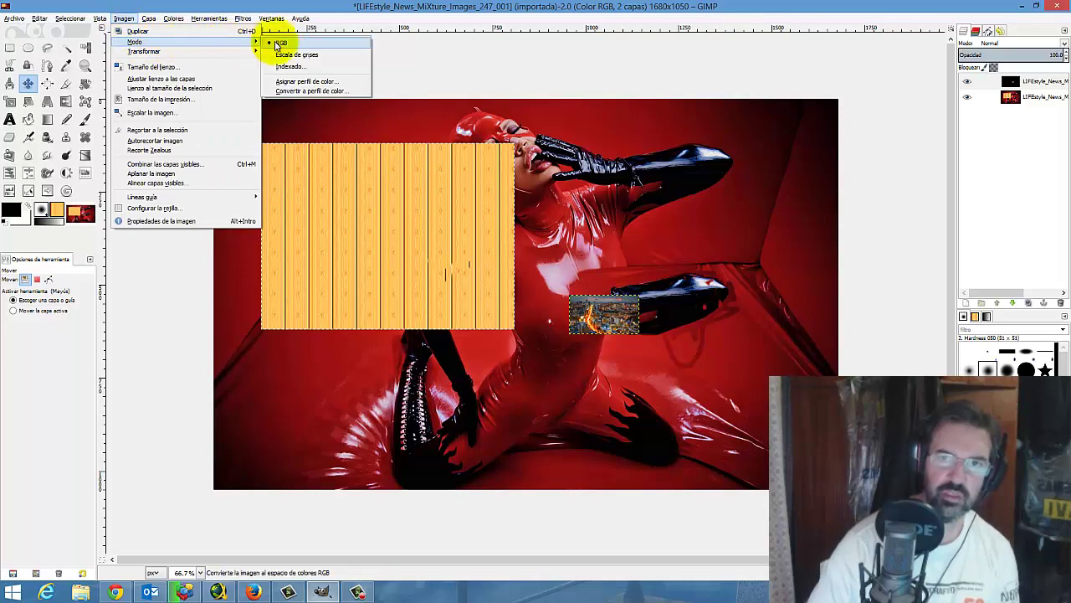
click(295, 66)
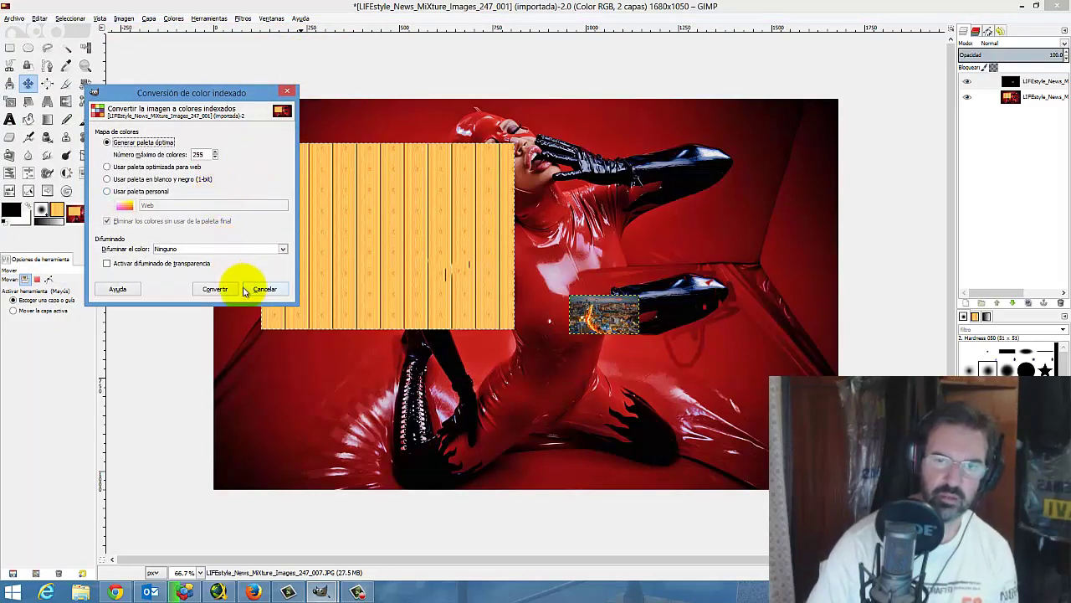
click(216, 290)
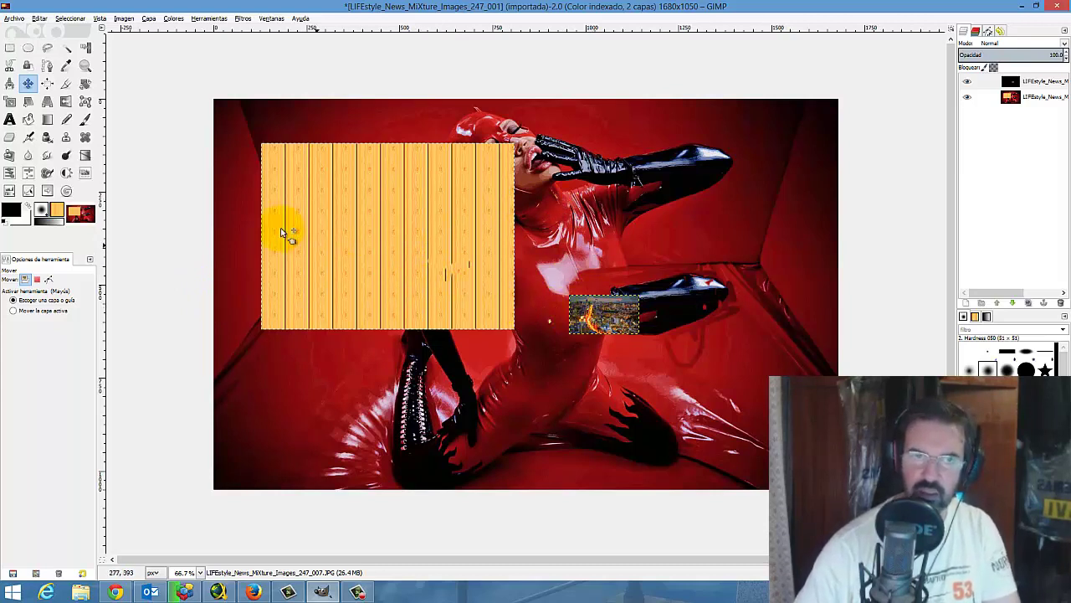
Set a clone source on the city thumbnail, test-clone onto the red latex, then undo it
click(69, 140)
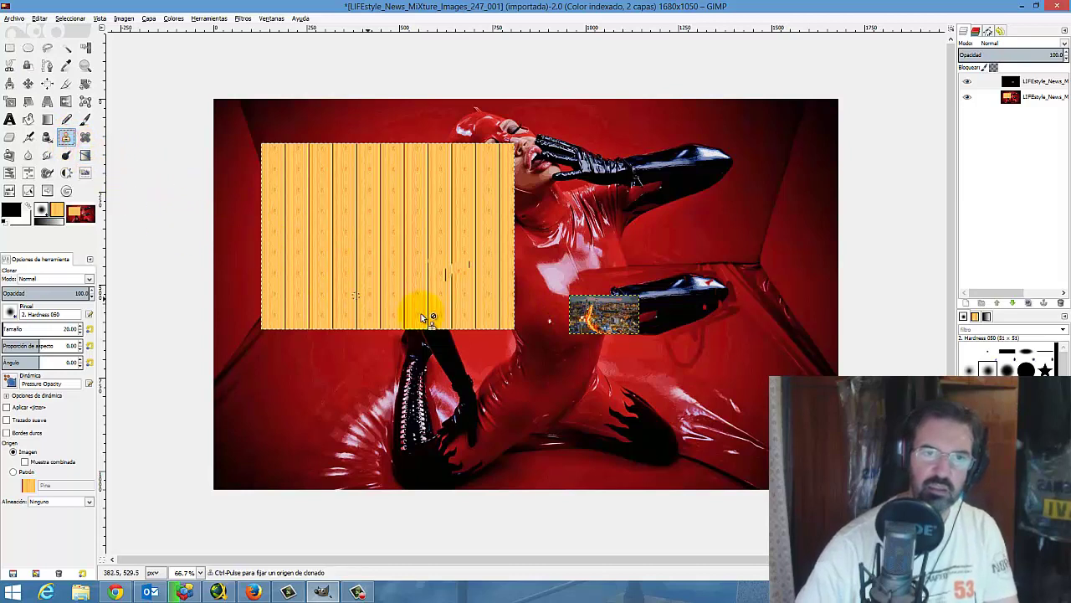
key(ctrl)
ctrl+click(597, 313)
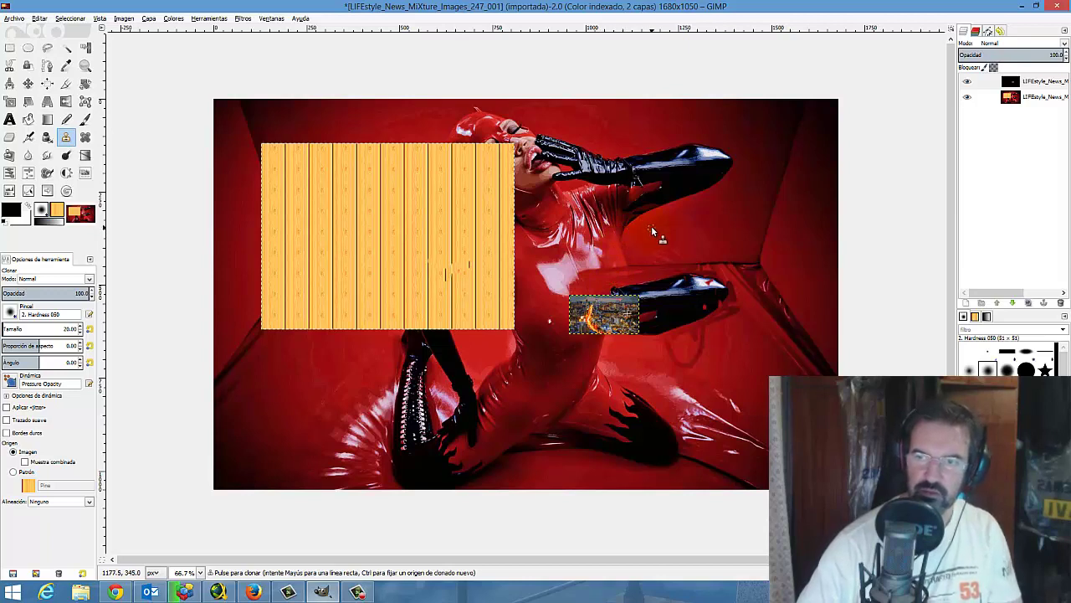
drag(632, 240, 611, 239)
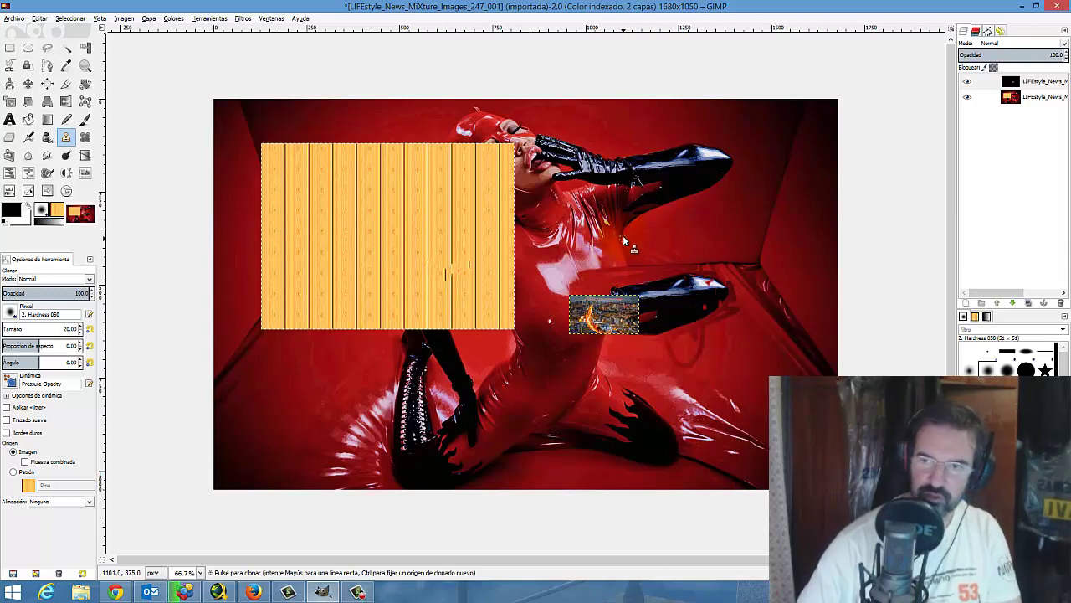
key(ctrl+z)
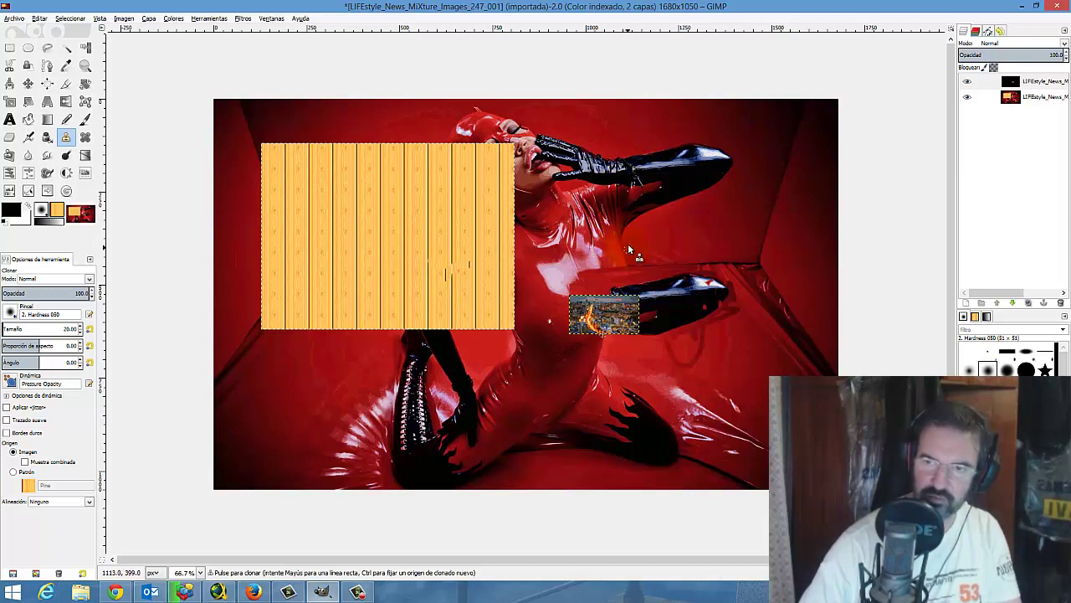
Paint and undo another test clone stroke, then return to the Chrome clone-tool documentation
mouse_move(552, 251)
mouse_down()
mouse_move(557, 268)
mouse_move(512, 311)
mouse_up()
key(ctrl+z)
key(ctrl+z)
click(324, 514)
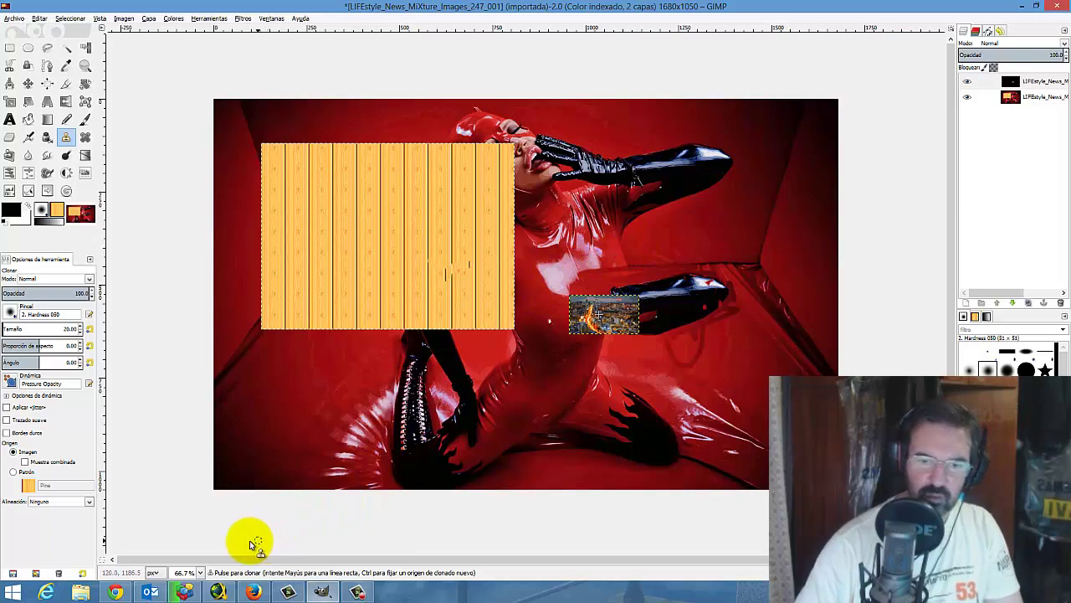
click(115, 592)
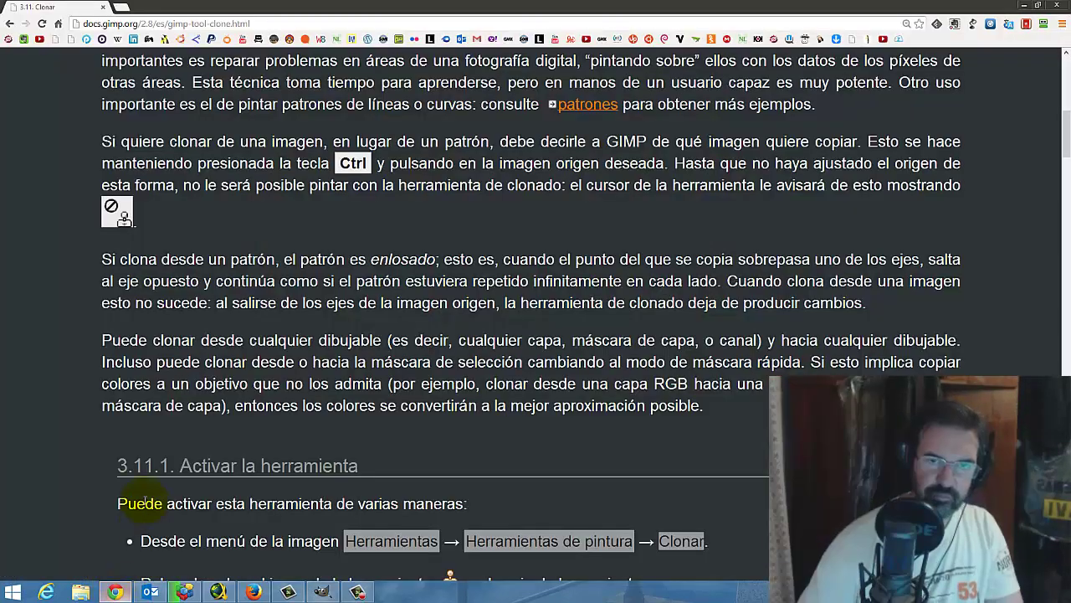
Scroll the clone docs past the activation and modifier-key sections to 3.11.3 Opciones
scroll(108, 426, down, 3)
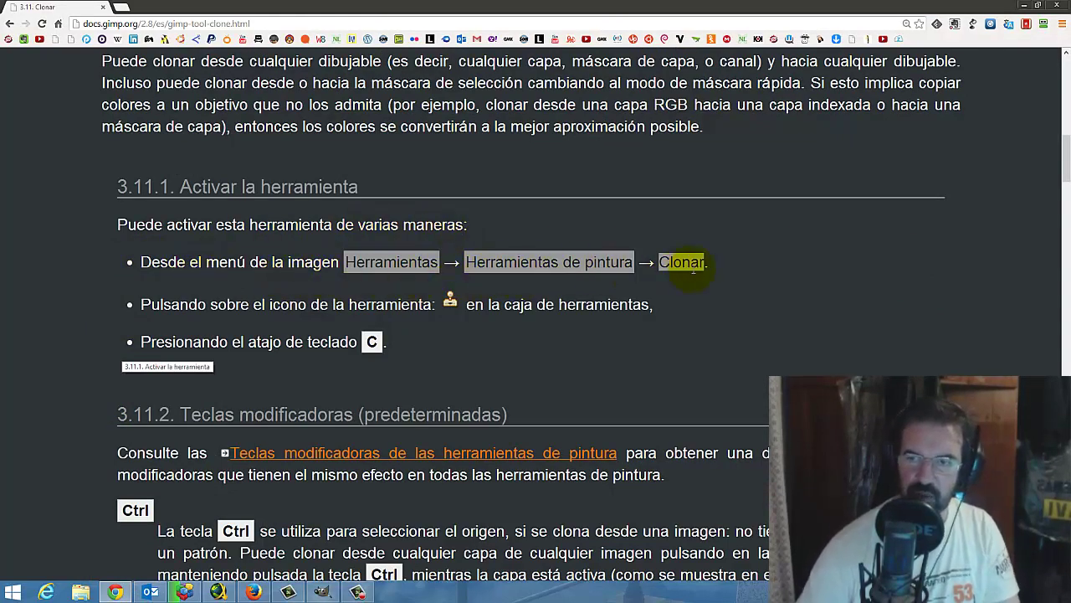
scroll(171, 314, down, 1)
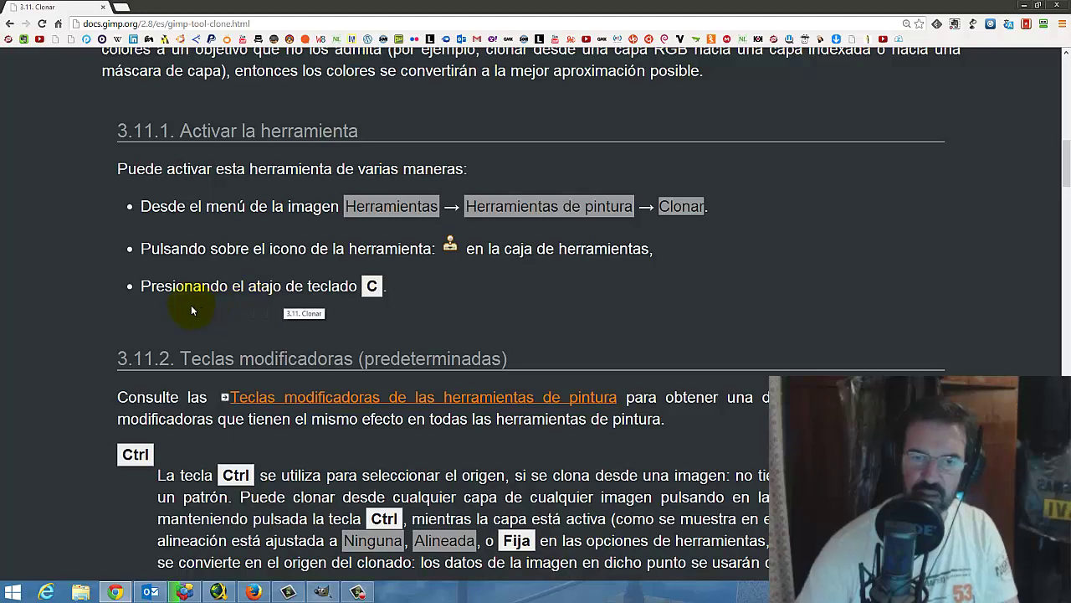
scroll(188, 304, down, 2)
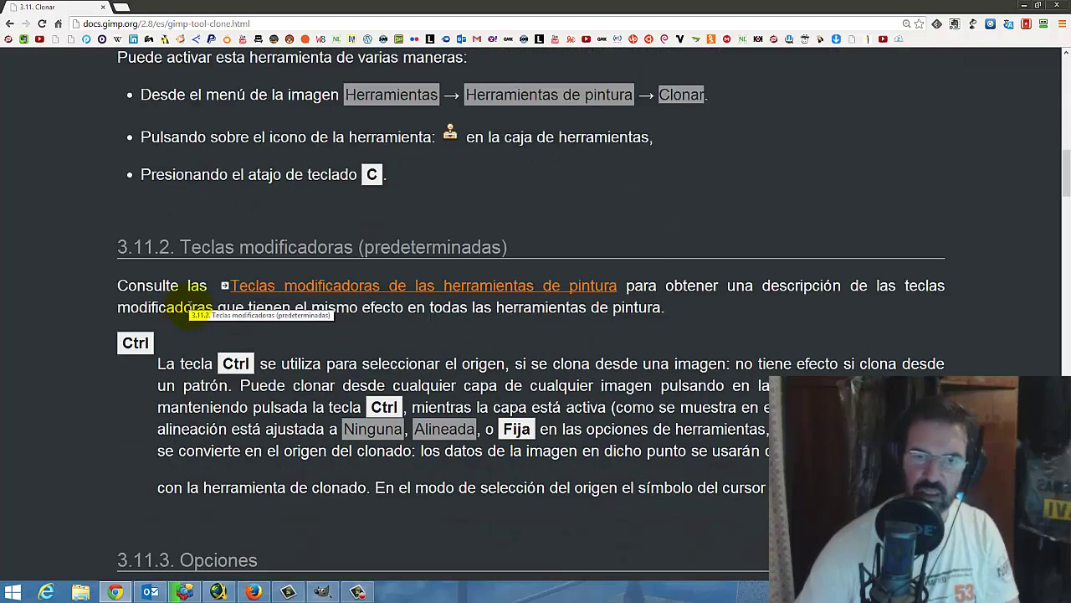
scroll(188, 308, down, 2)
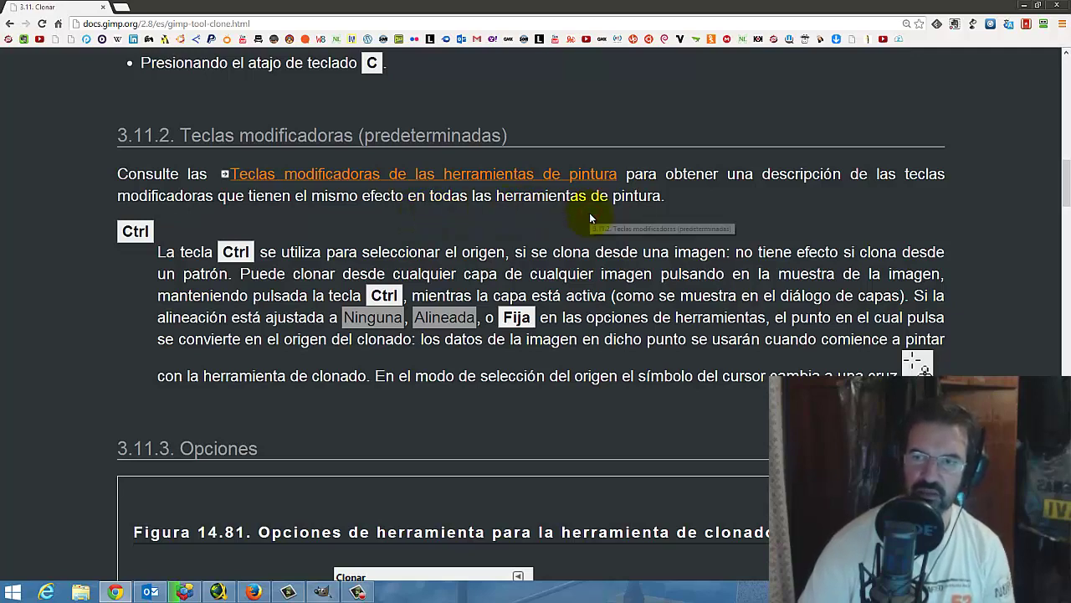
scroll(365, 220, down, 1)
scroll(353, 223, down, 1)
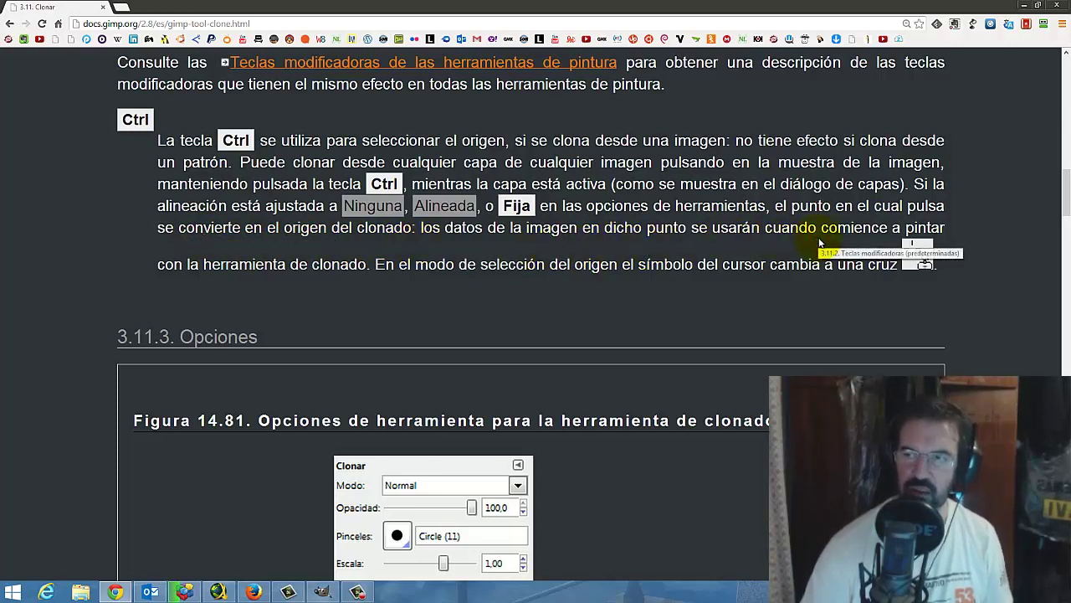
click(160, 278)
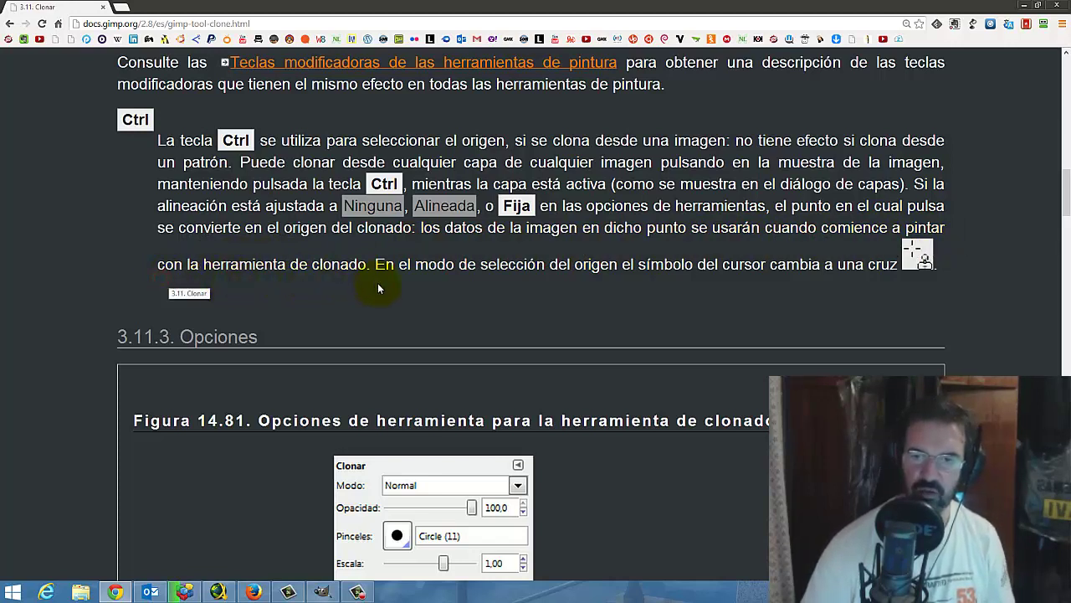
click(663, 284)
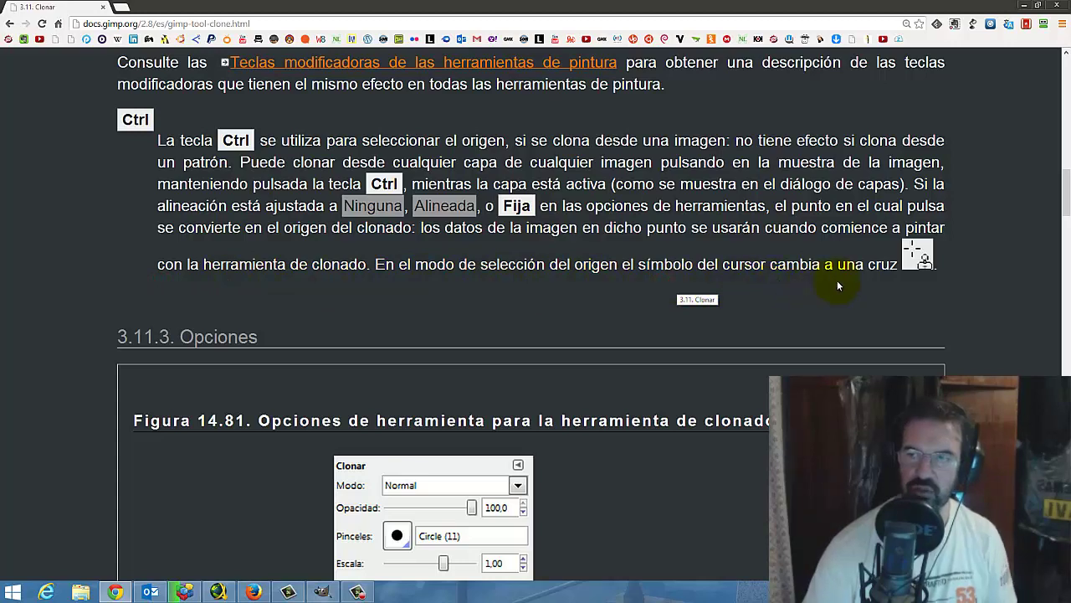
click(870, 282)
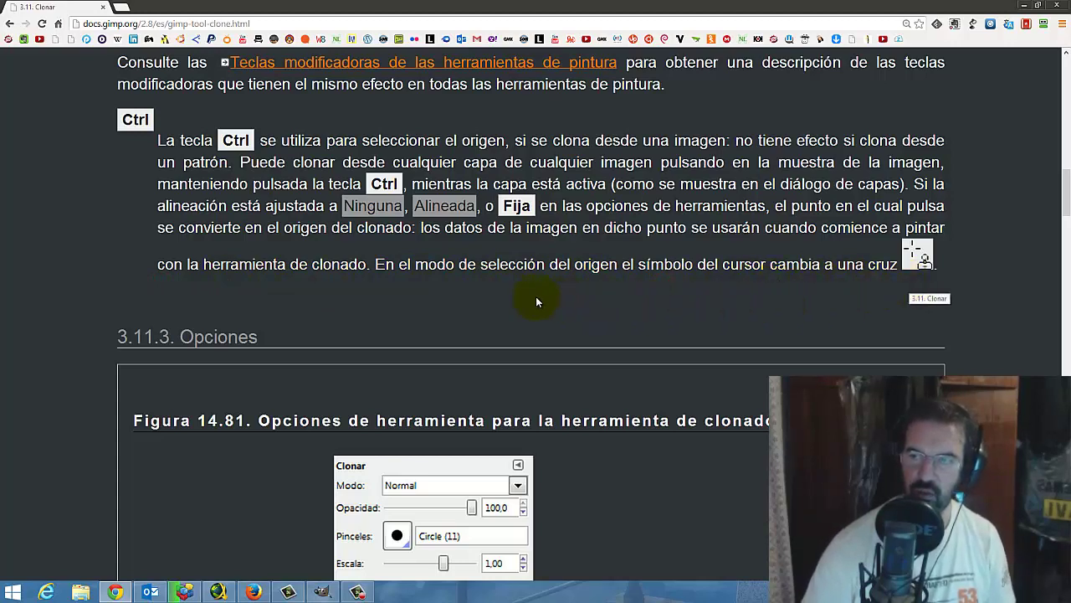
scroll(251, 256, down, 3)
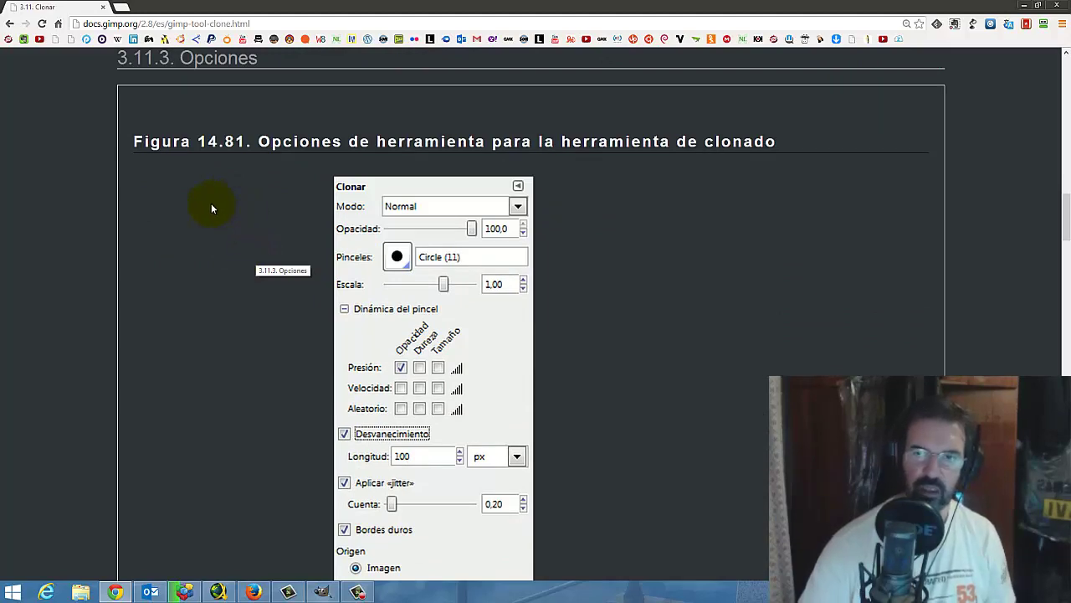
Glance at the GIMP image, then bring the clone-tool documentation back
scroll(211, 209, down, 2)
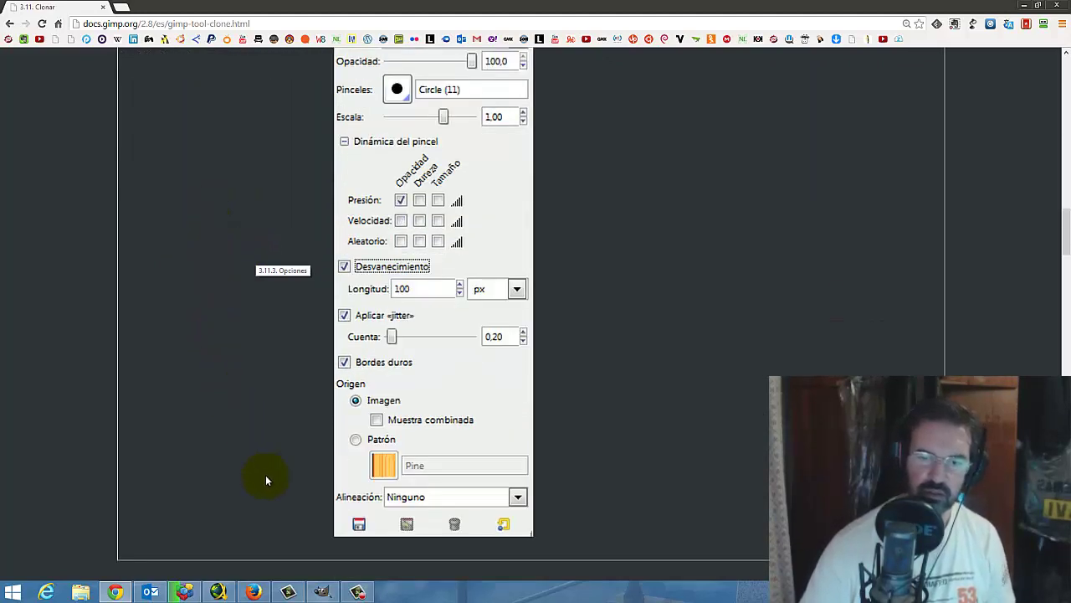
click(321, 586)
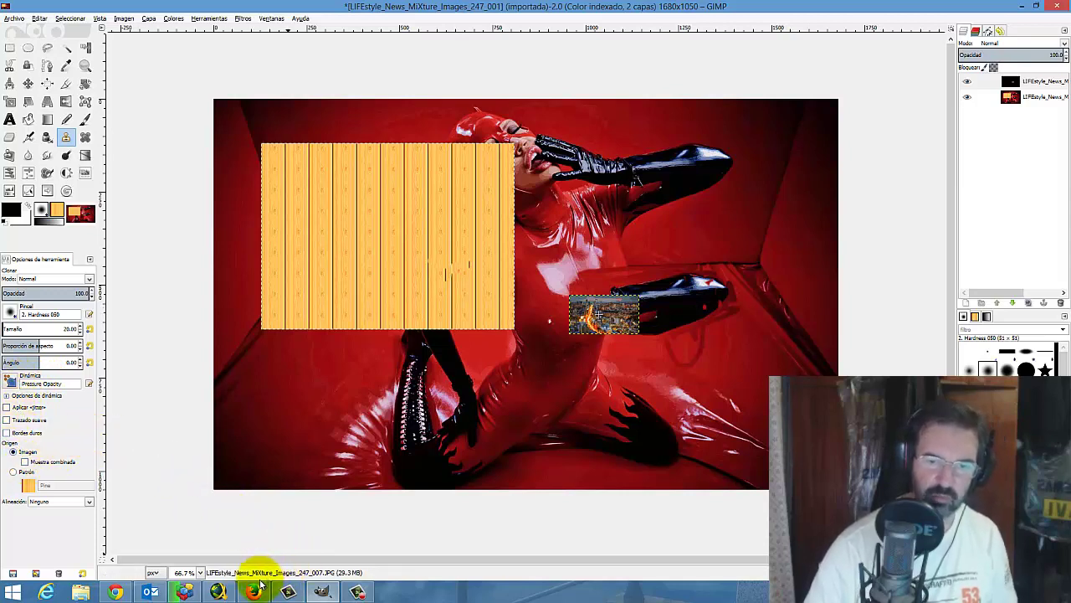
click(115, 592)
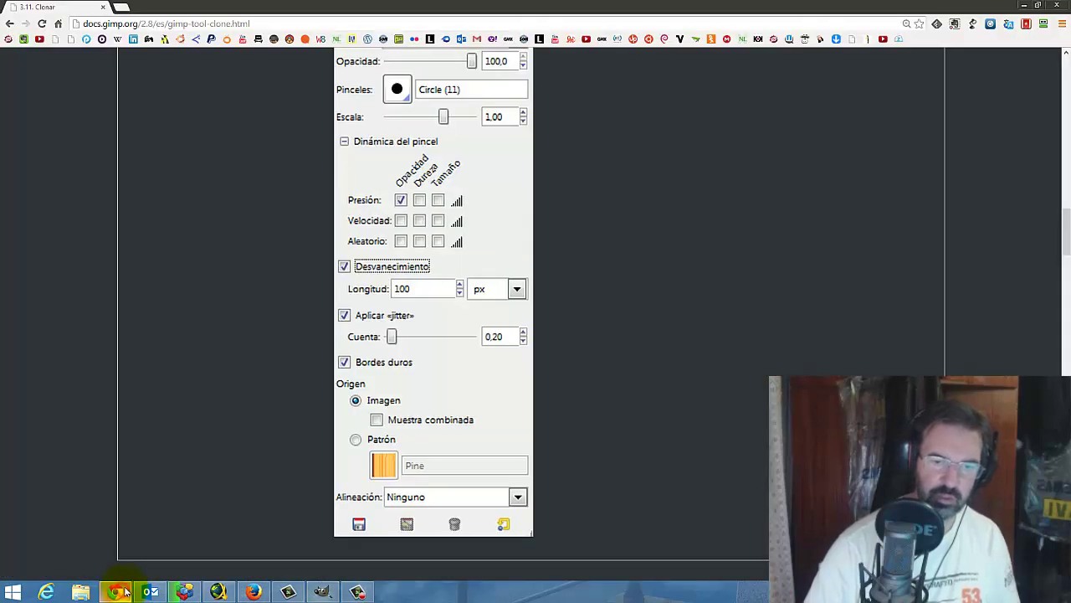
Scroll below the options figure to the Fuente section on Imagen and Patrón sources
scroll(251, 337, down, 1)
scroll(251, 337, down, 1)
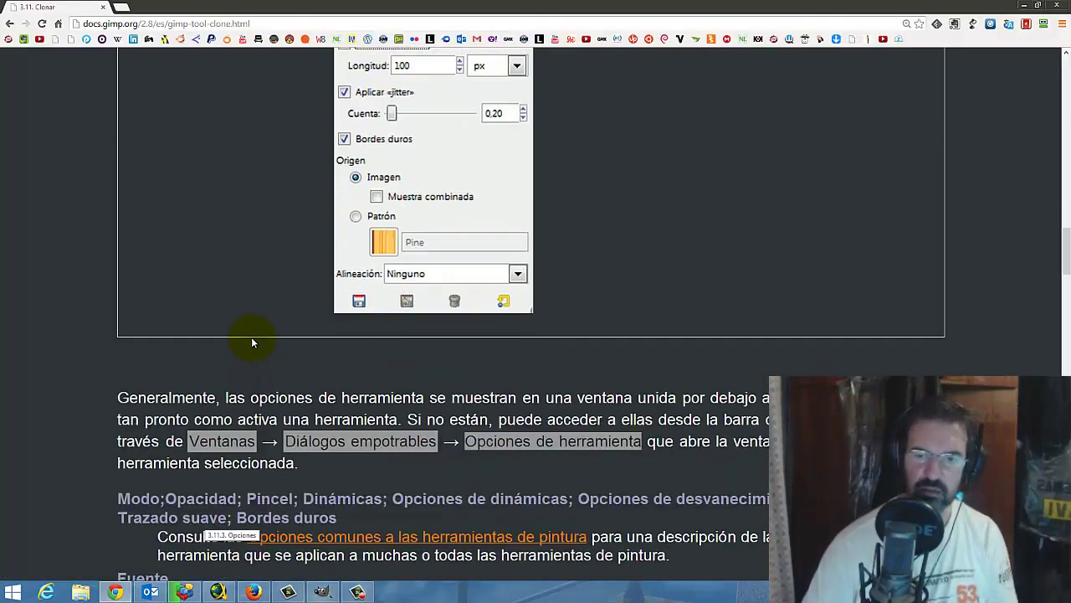
scroll(251, 337, down, 1)
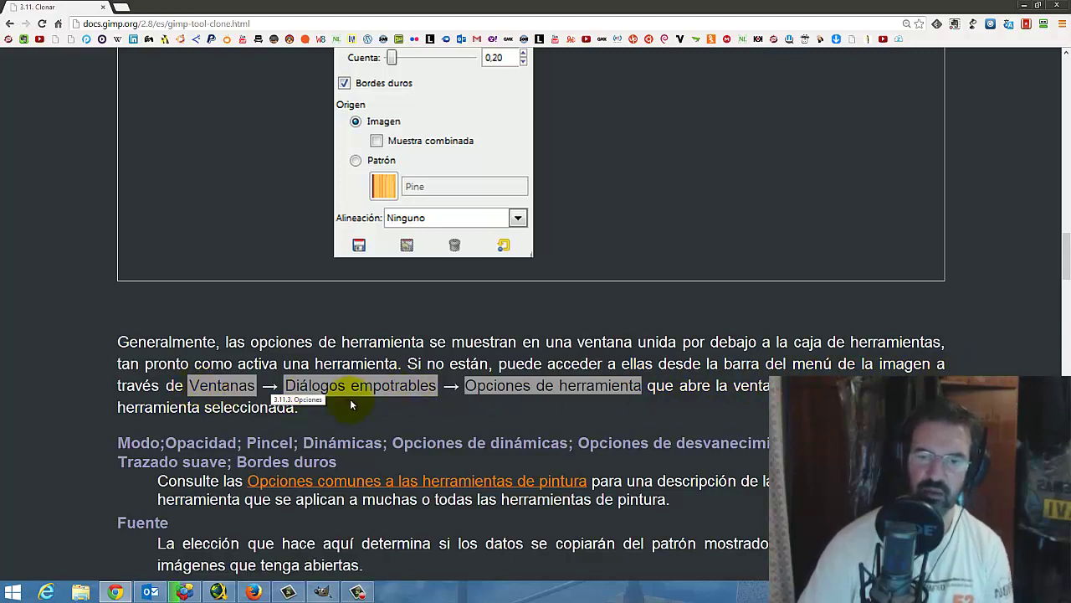
scroll(360, 400, down, 1)
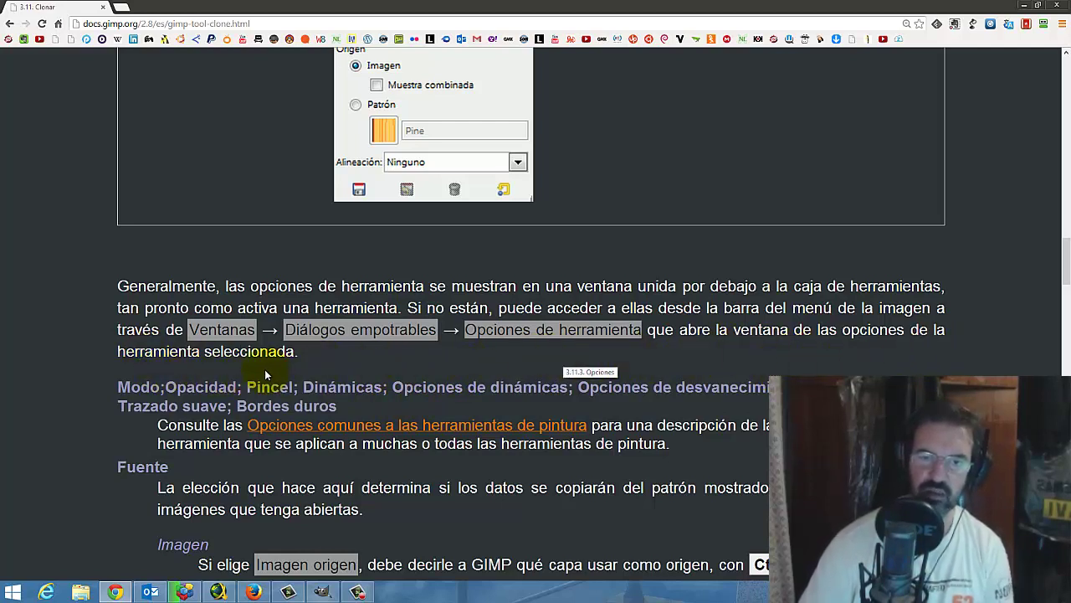
scroll(238, 385, down, 2)
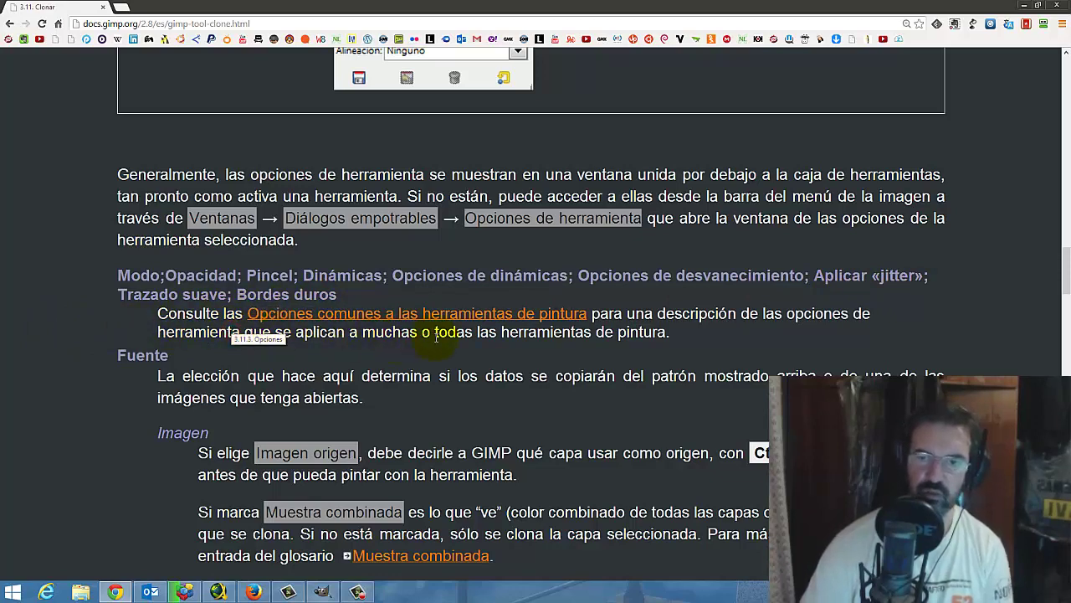
click(653, 332)
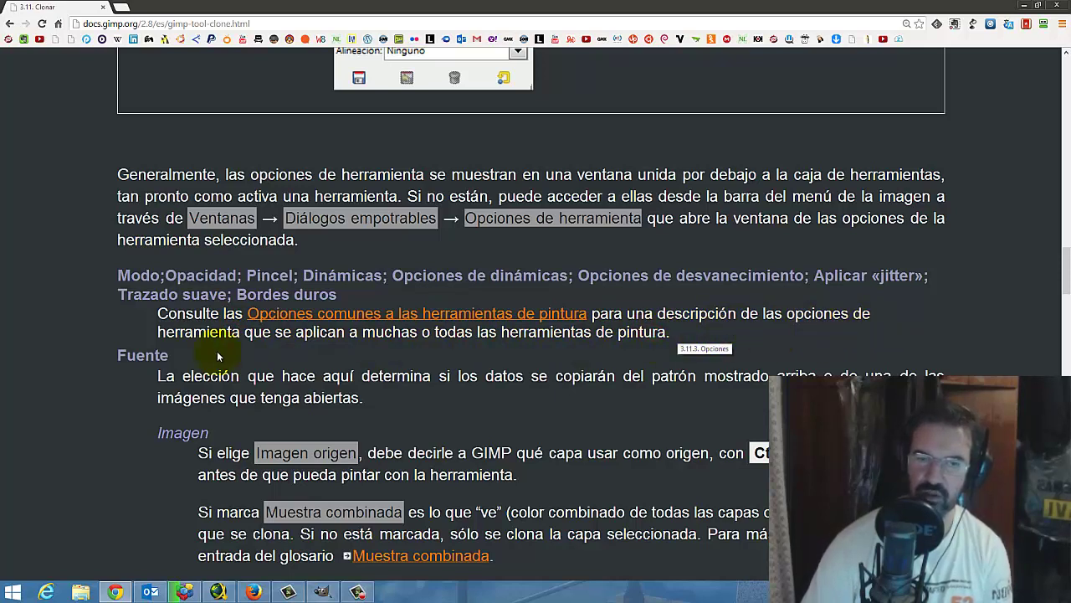
click(423, 344)
click(648, 336)
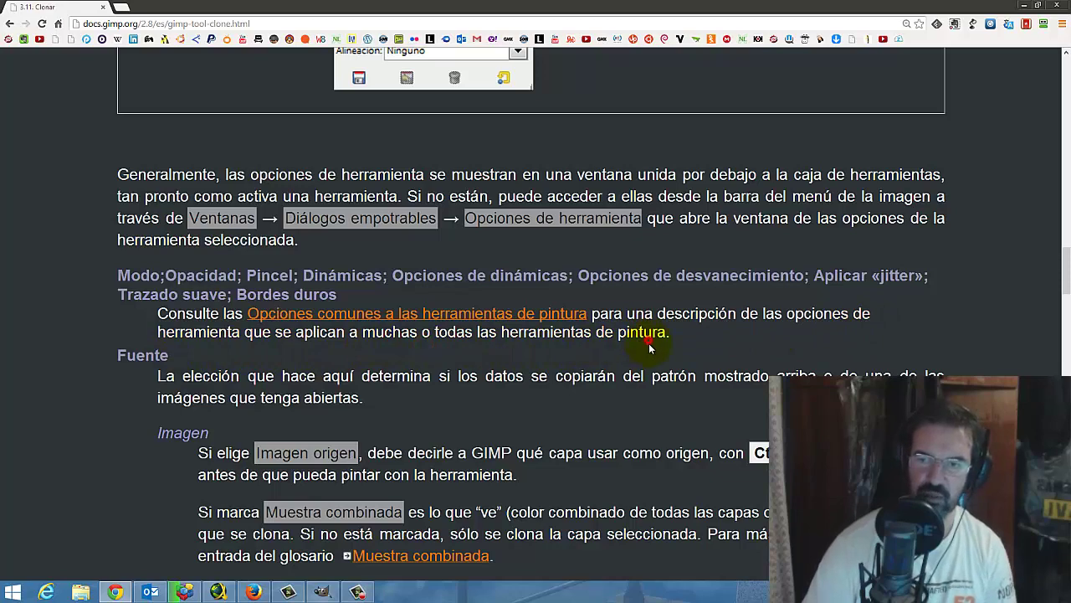
scroll(203, 360, down, 1)
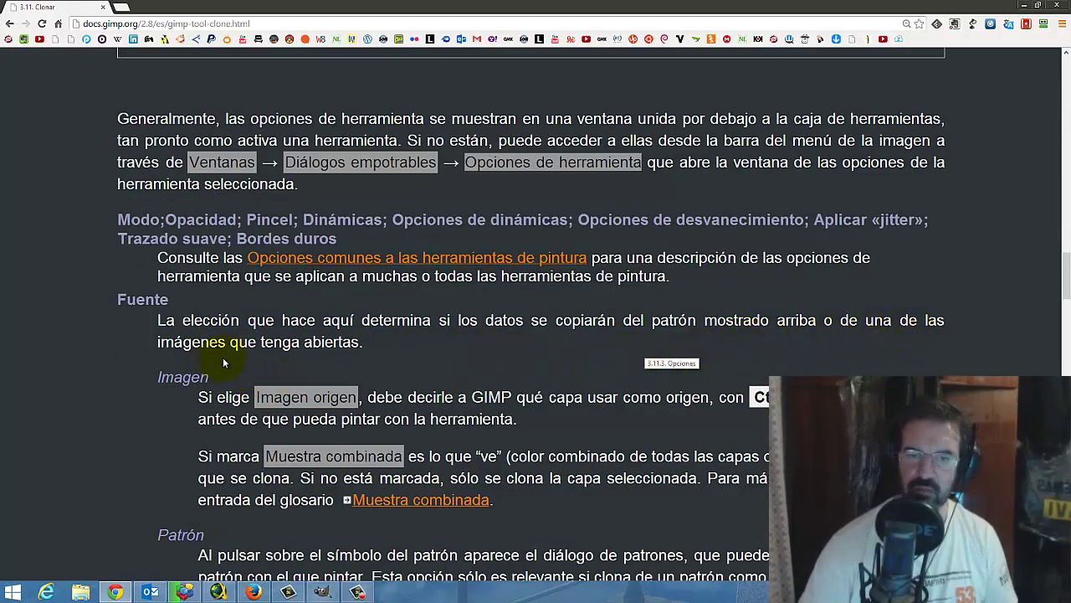
Scroll the docs down to the Alineación section and bring the GIMP window back to front
scroll(286, 352, down, 2)
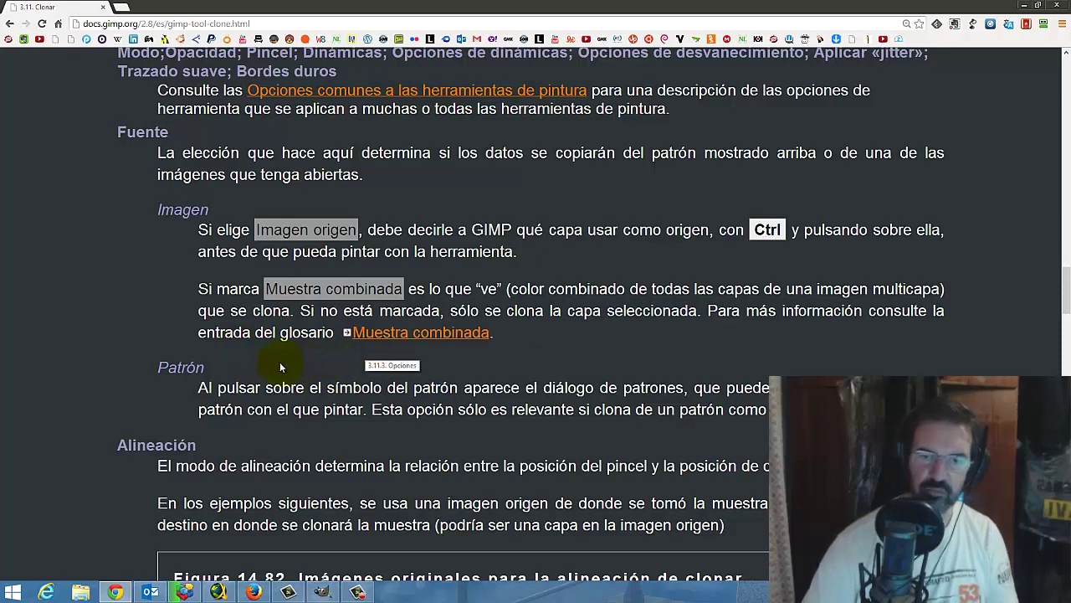
scroll(279, 366, down, 2)
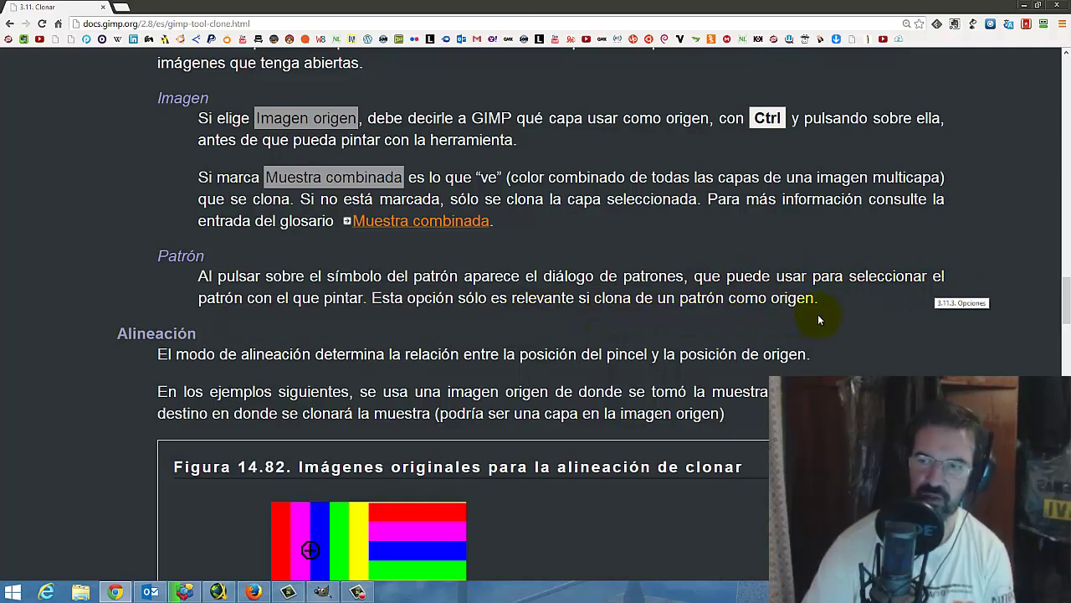
click(320, 589)
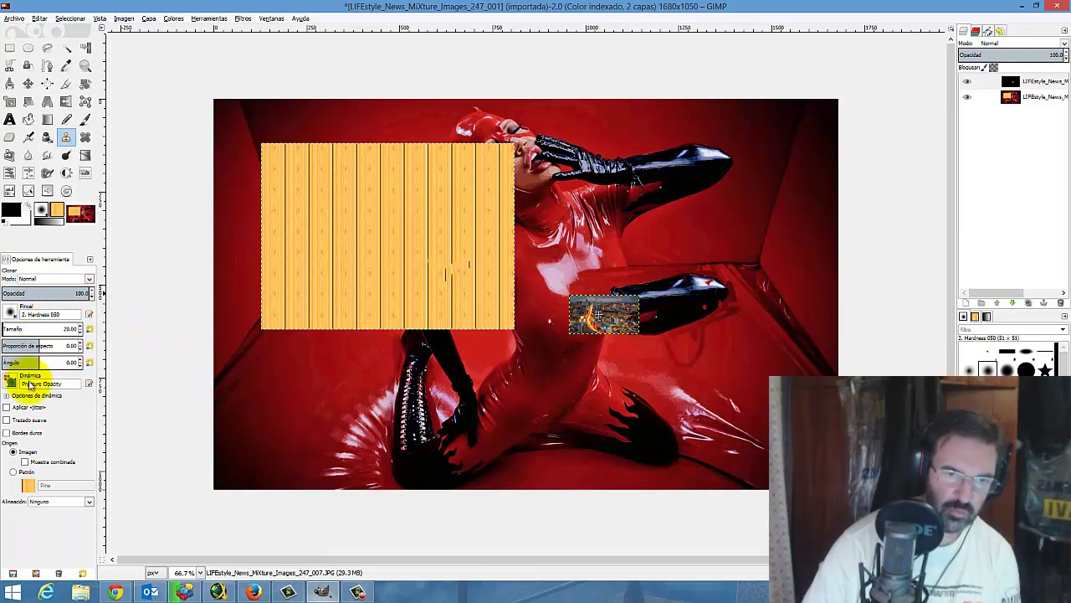
Expand the Dynamics fade options, keep Normal mode, and set the clone source to the Pine pattern
click(6, 396)
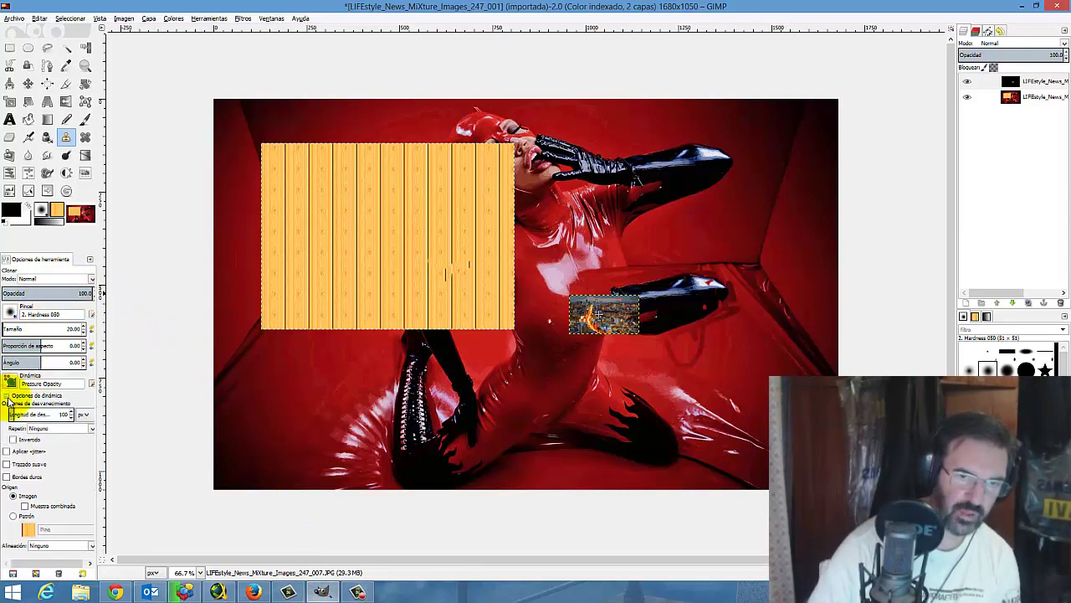
click(93, 279)
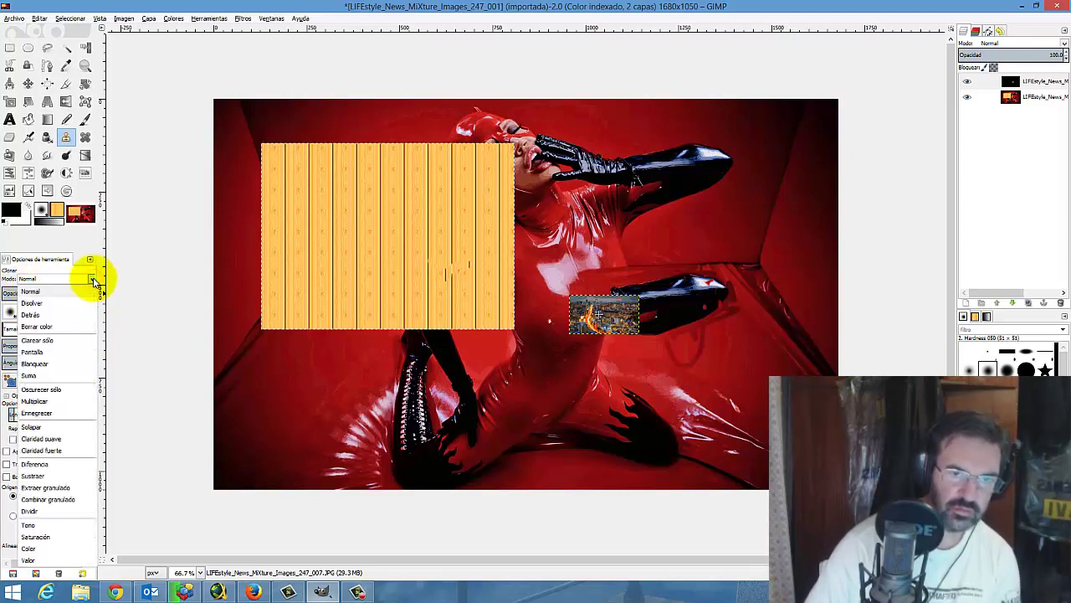
click(93, 279)
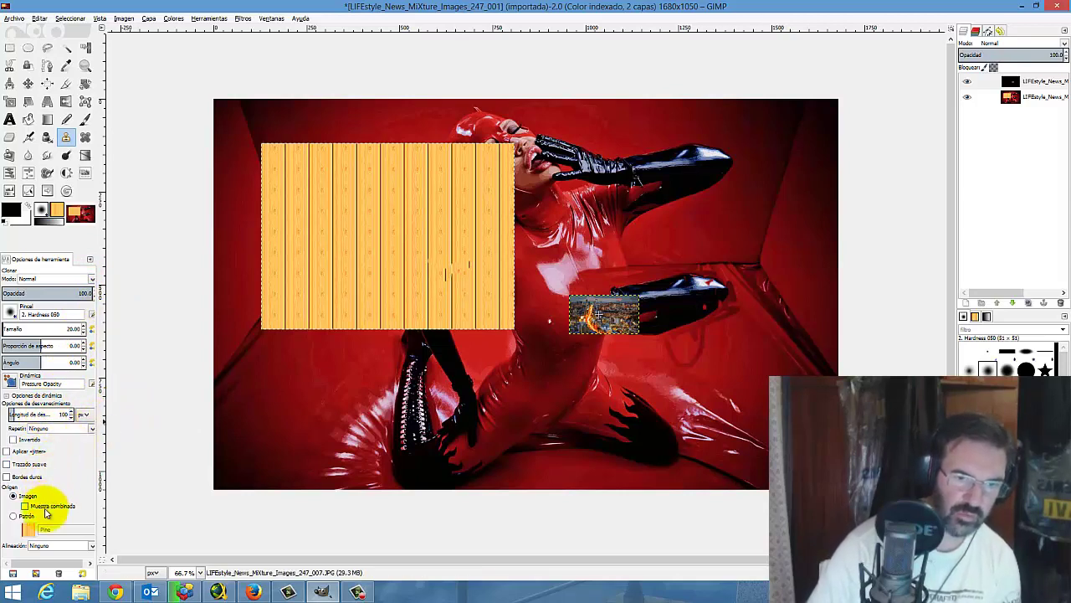
click(23, 515)
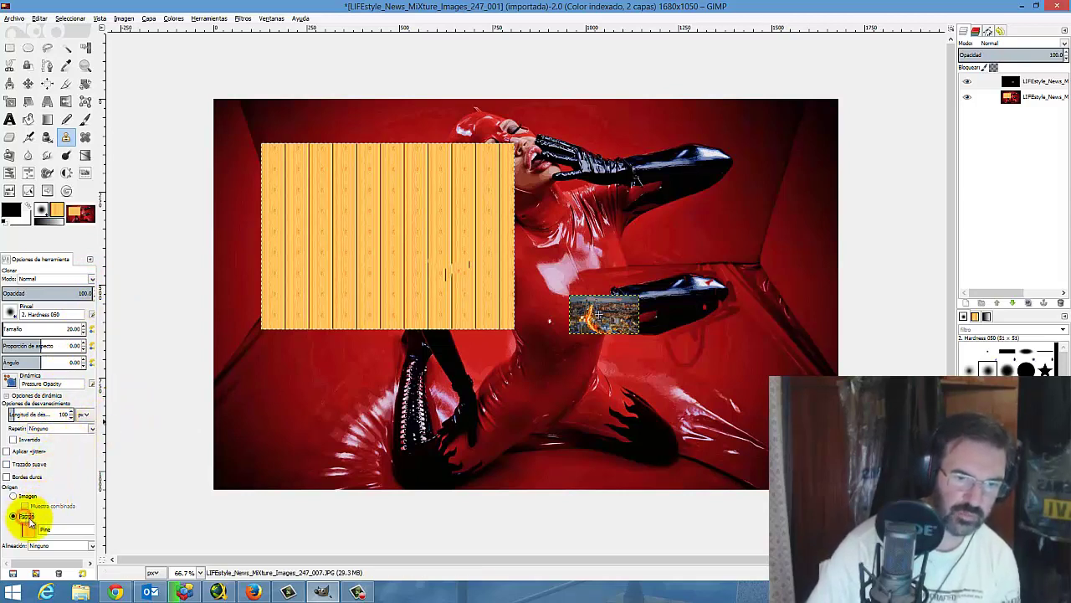
Paint a short Pine-pattern clone stroke on the wood rectangle
click(335, 253)
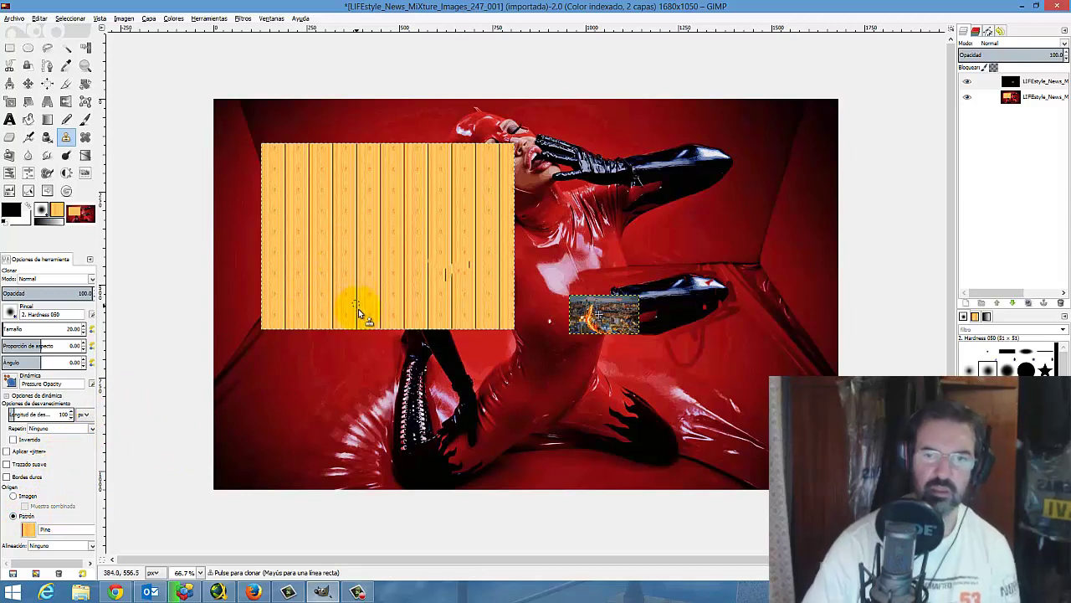
click(368, 289)
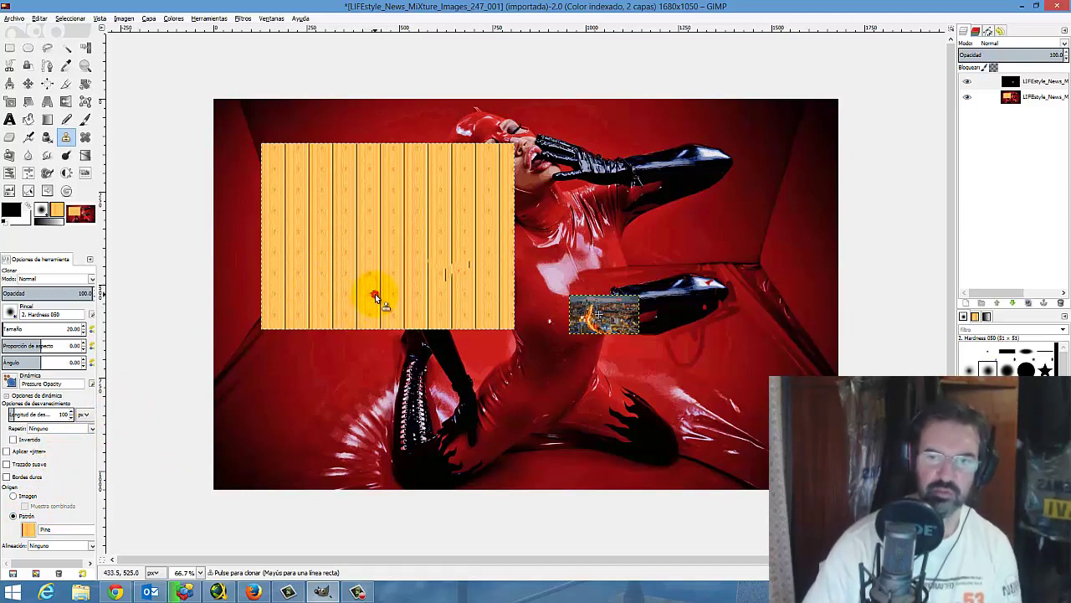
drag(375, 294, 385, 312)
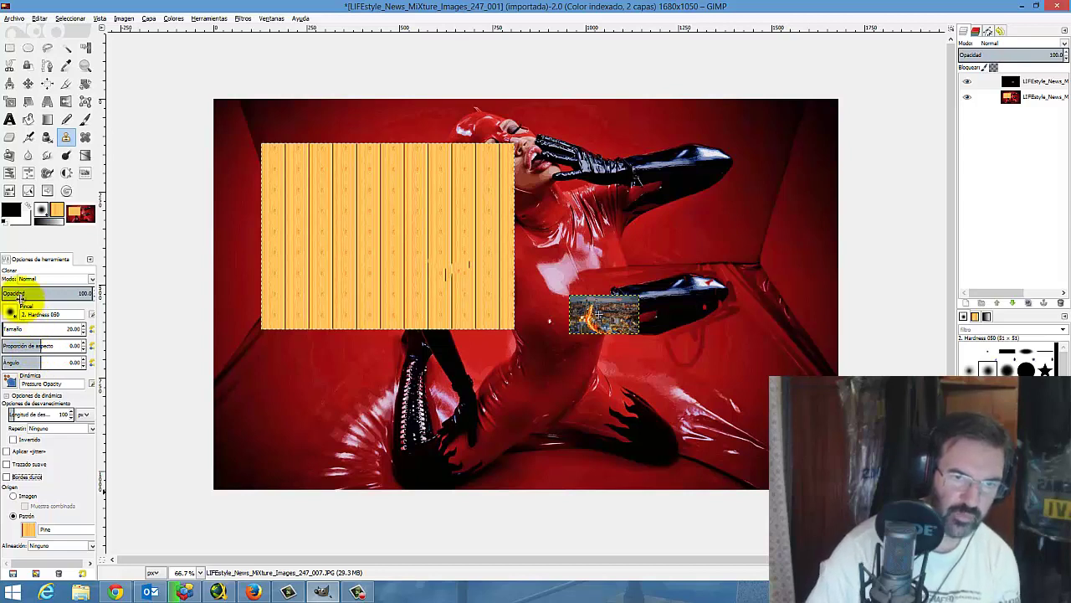
Set clone mode to Borrar color, try it on the wood, and switch source to Imagen
click(91, 279)
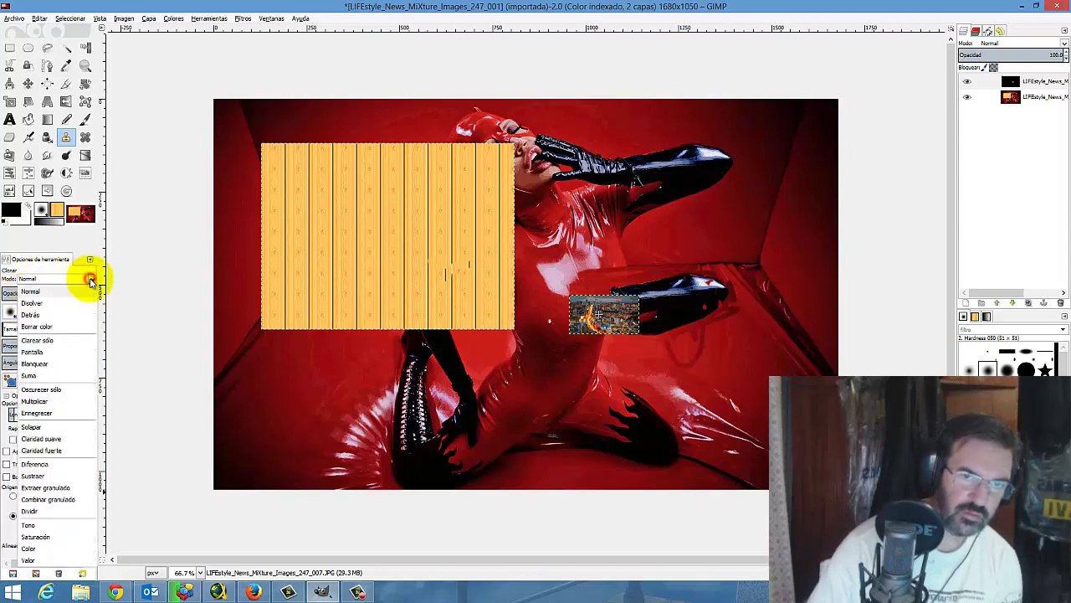
click(83, 328)
click(301, 293)
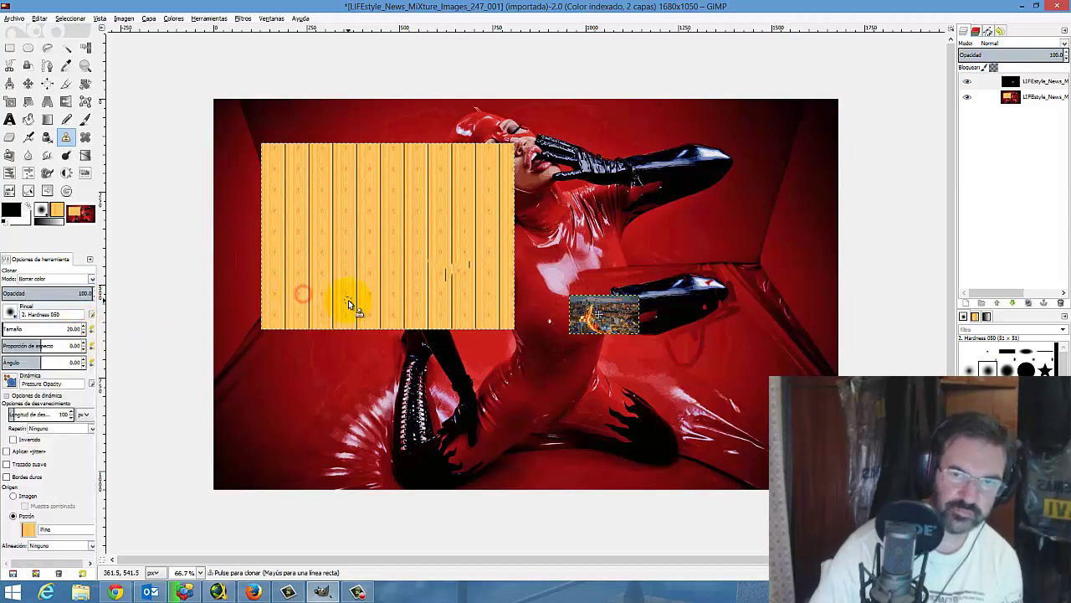
click(349, 303)
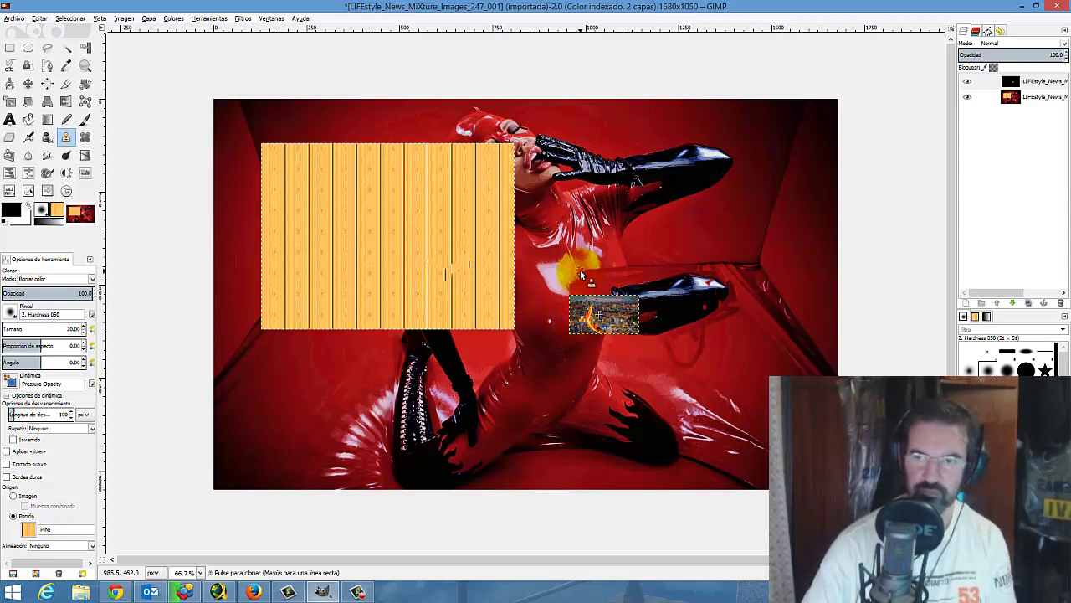
click(12, 496)
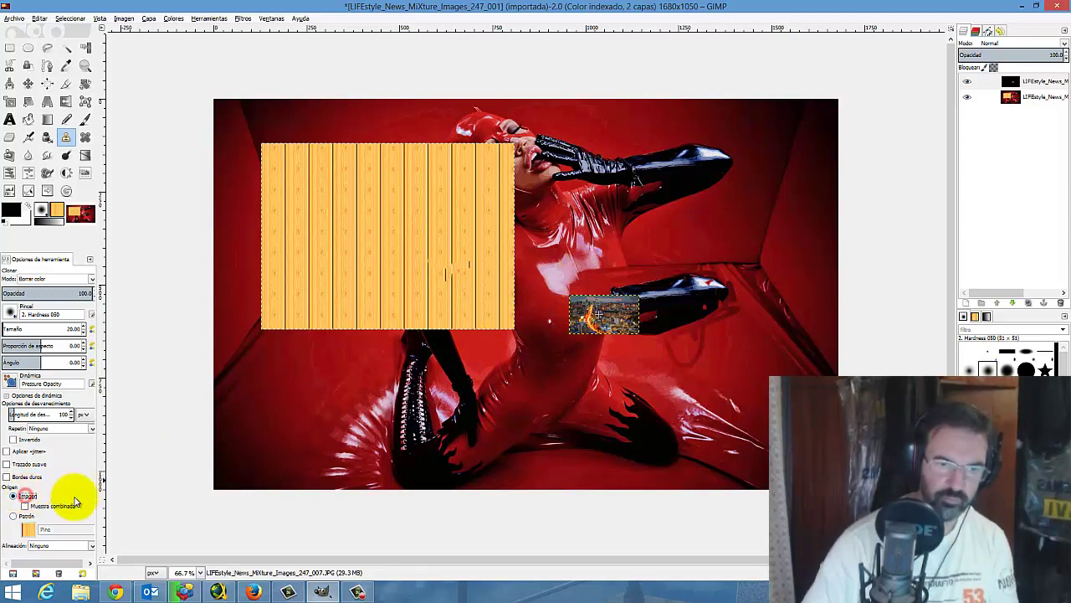
Enable Sample merged and clone from the city patch onto the black boot
click(25, 506)
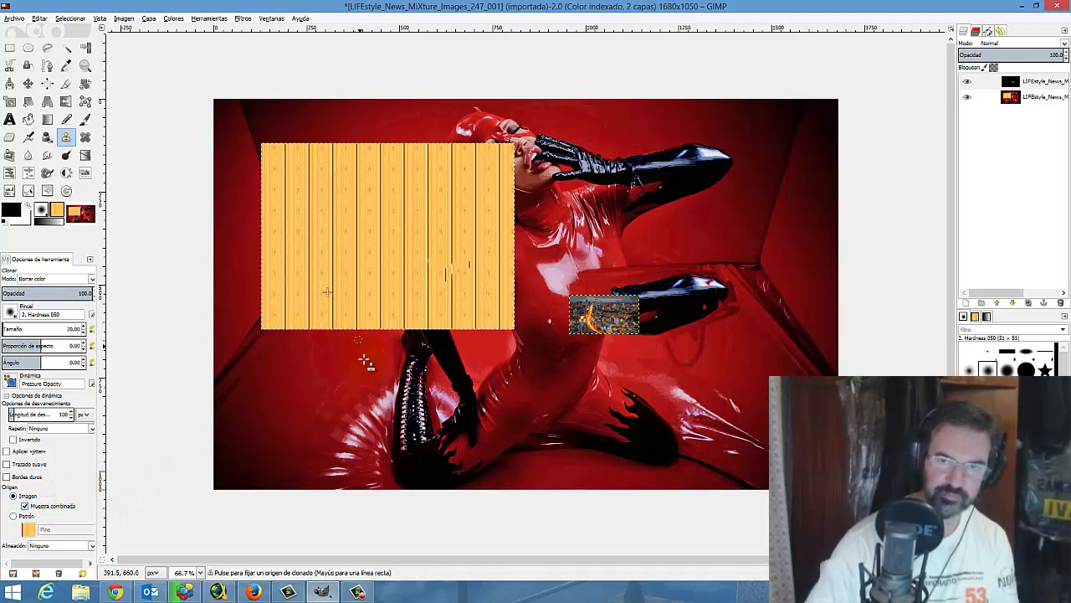
ctrl+click(416, 379)
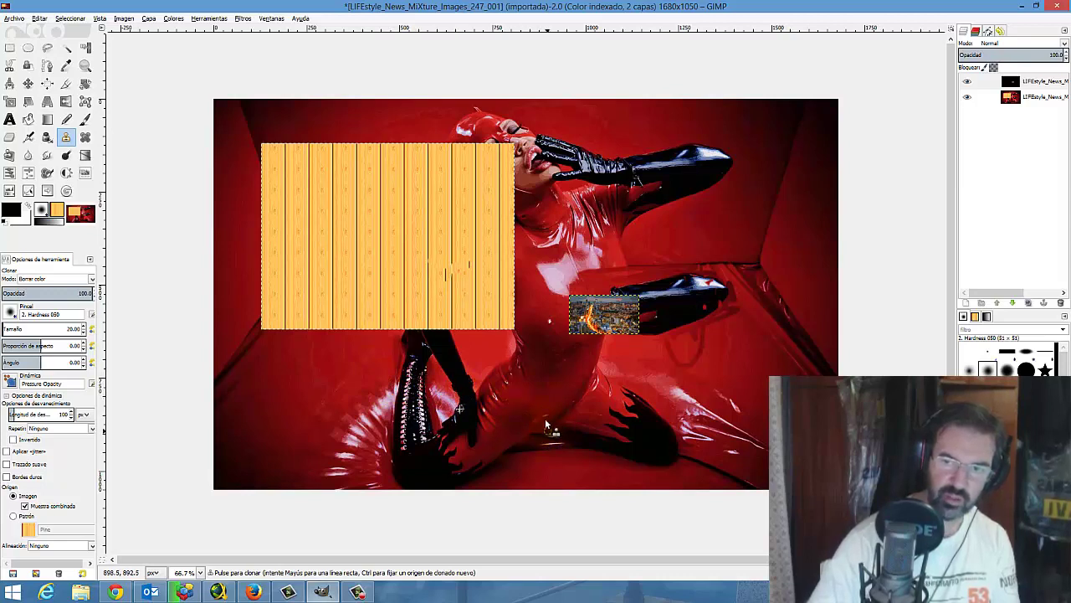
key(ctrl)
ctrl+click(604, 313)
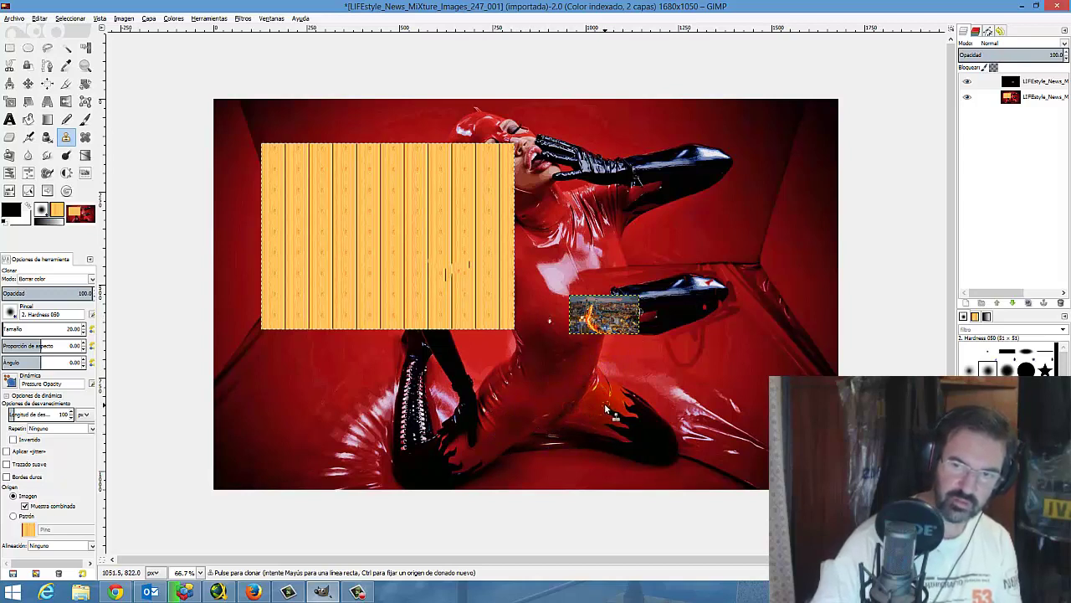
drag(450, 393, 435, 416)
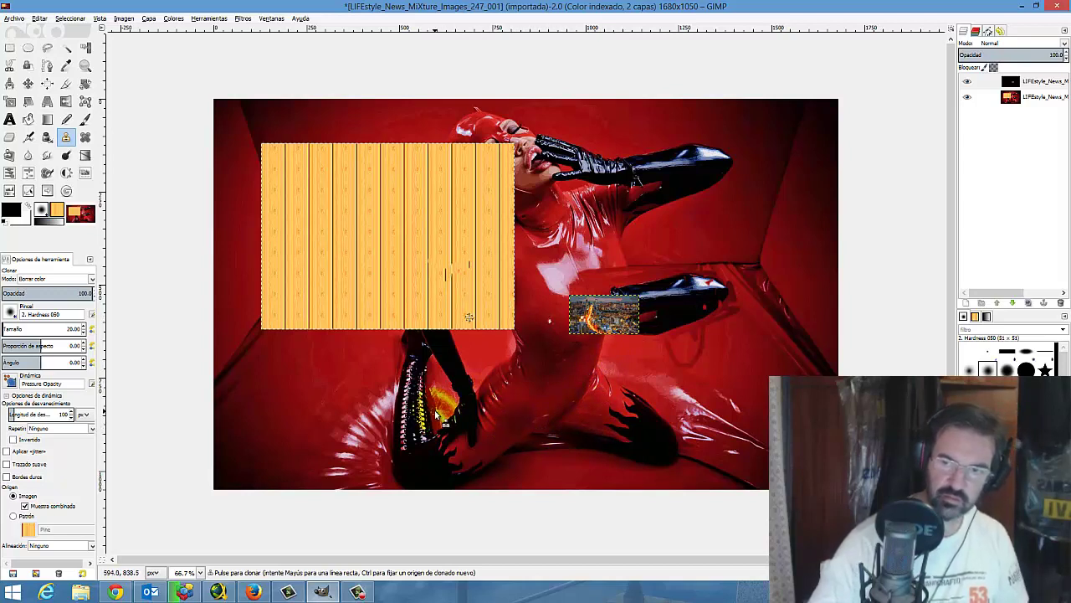
Clone wood-panel texture over the boot laces, then undo that stroke
ctrl+click(367, 283)
drag(400, 393, 452, 407)
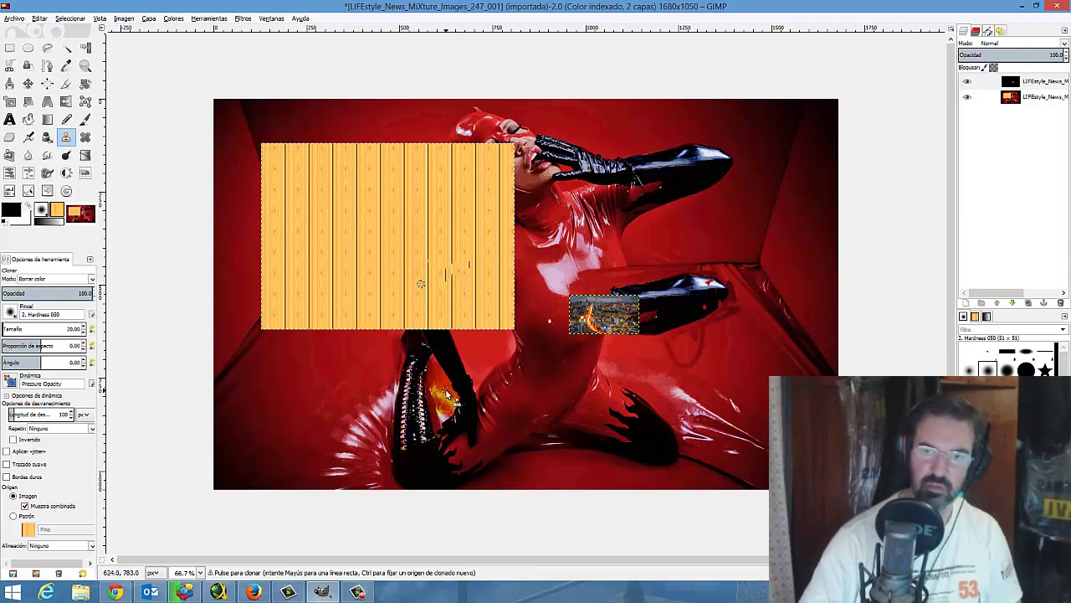
key(ctrl+z)
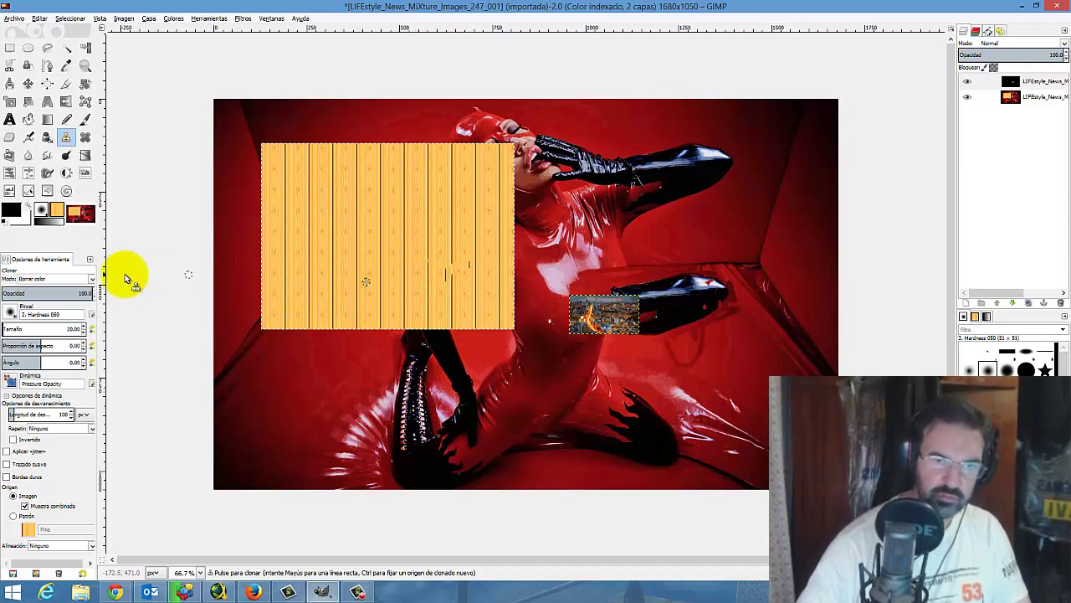
click(92, 277)
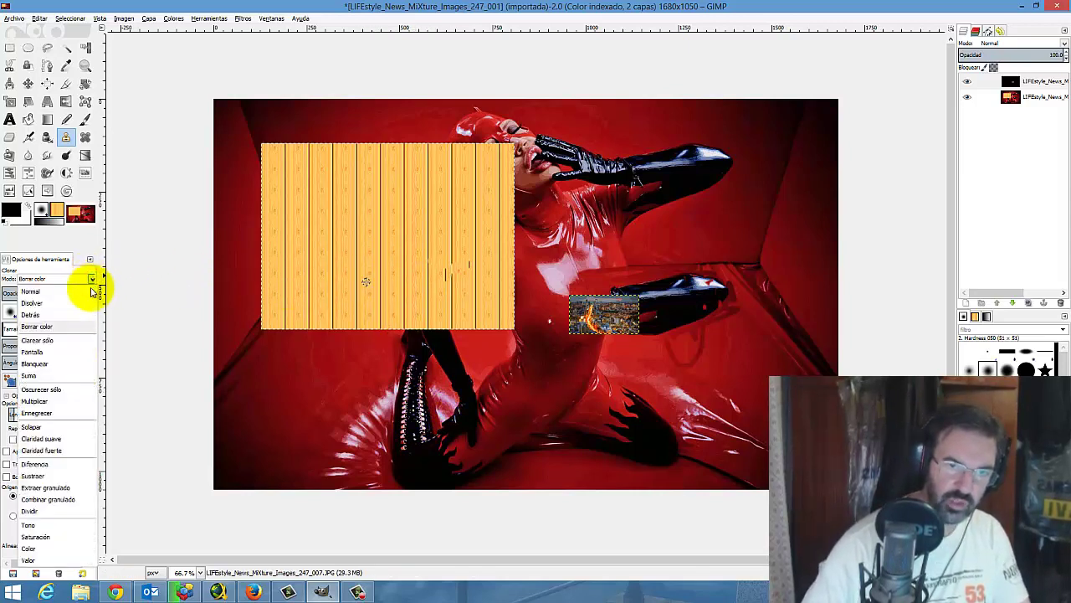
Set the clone mode to Normal and paint a test clone stroke onto the boot
click(89, 286)
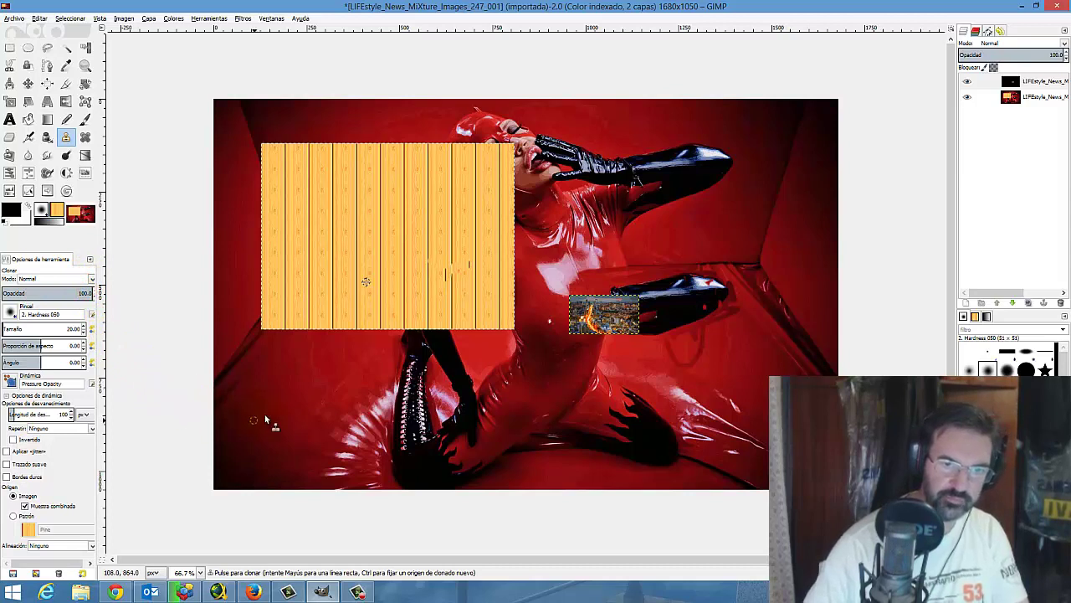
ctrl+click(320, 276)
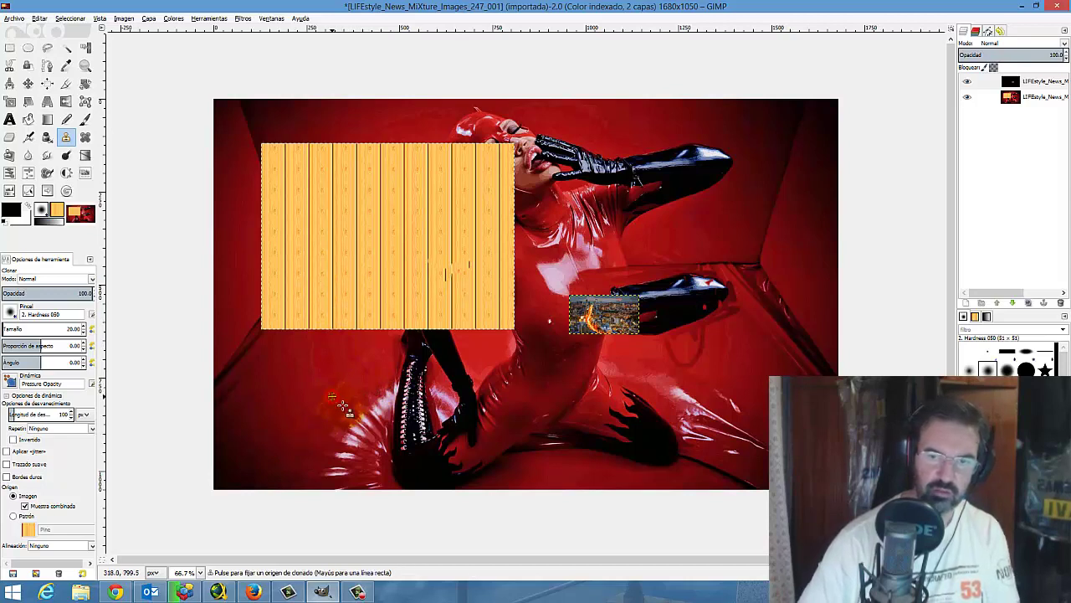
drag(418, 402, 481, 424)
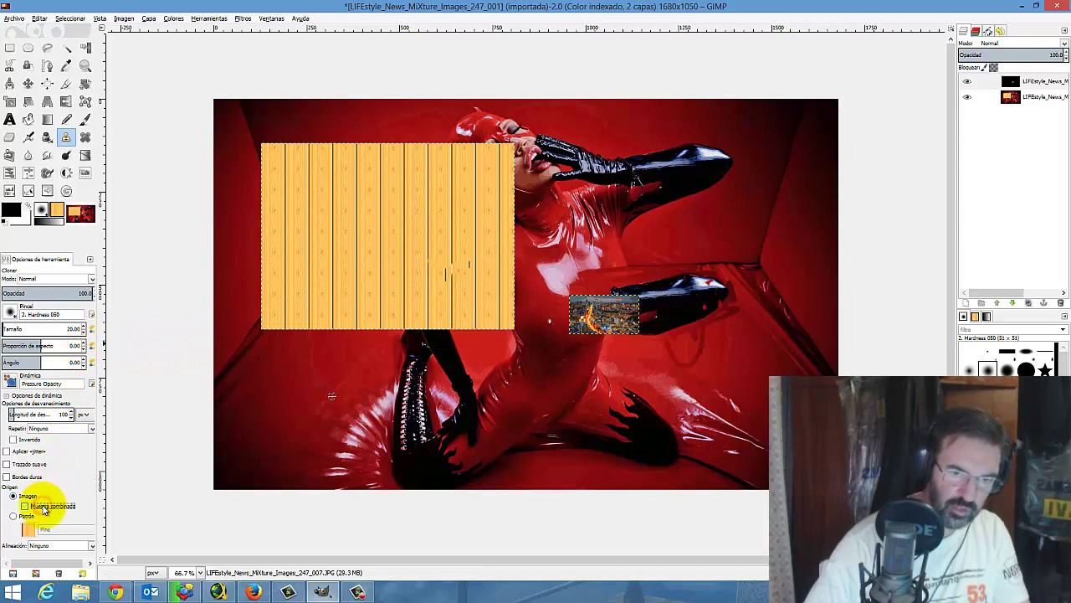
Turn off Sample merged, undo the yellow patch, and clone red floor near the boot
click(43, 508)
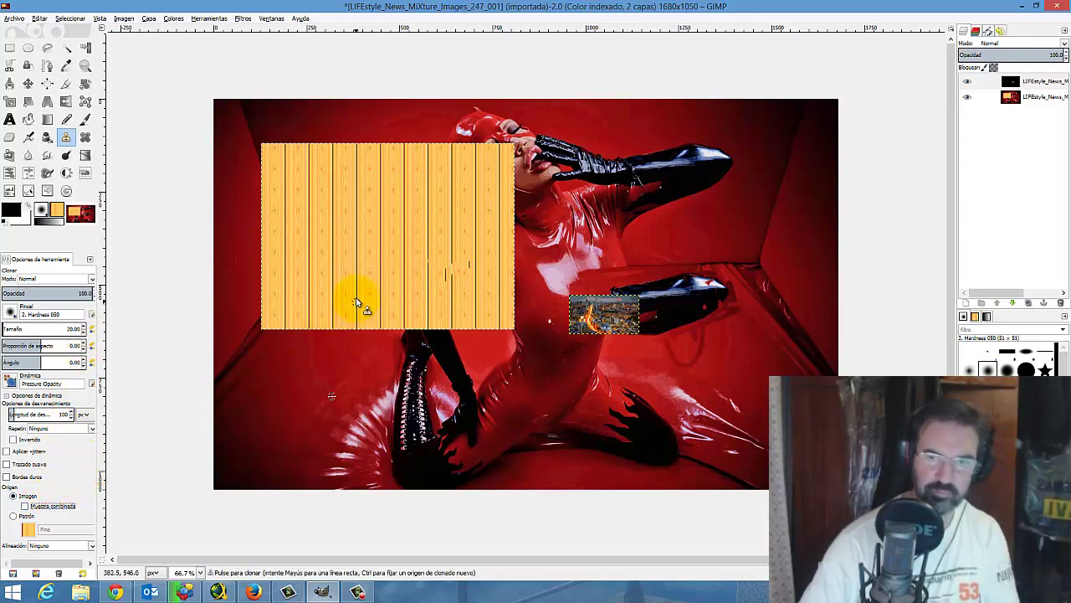
key(ctrl)
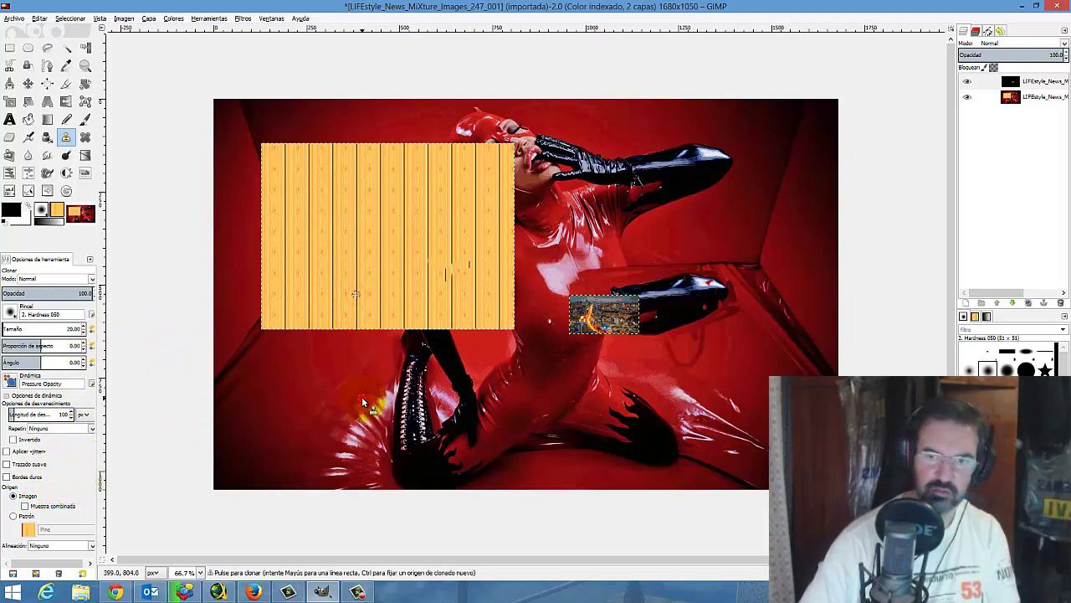
key(ctrl+z)
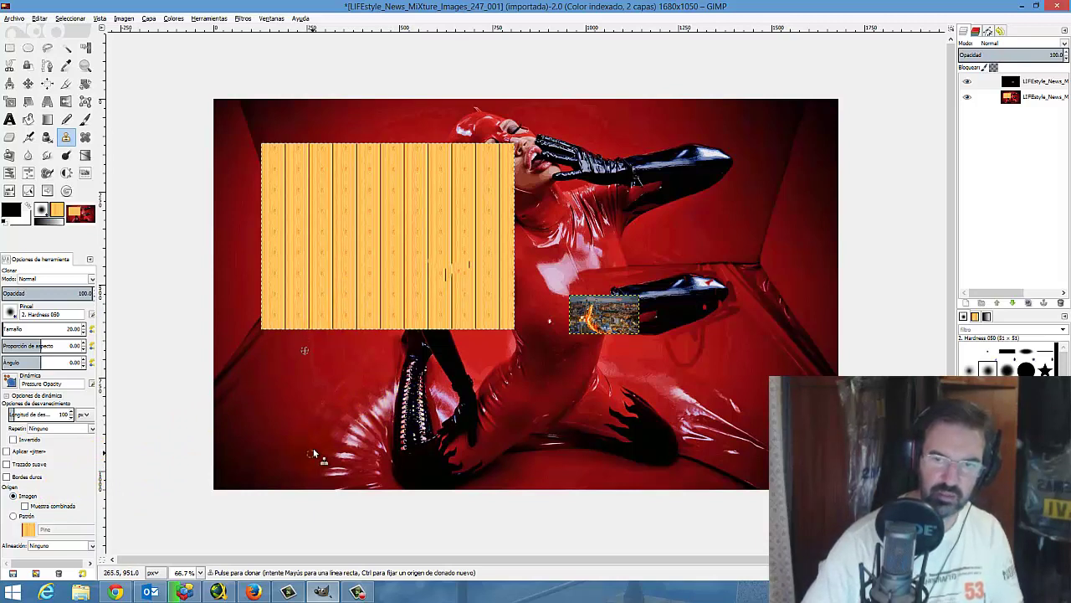
ctrl+click(278, 383)
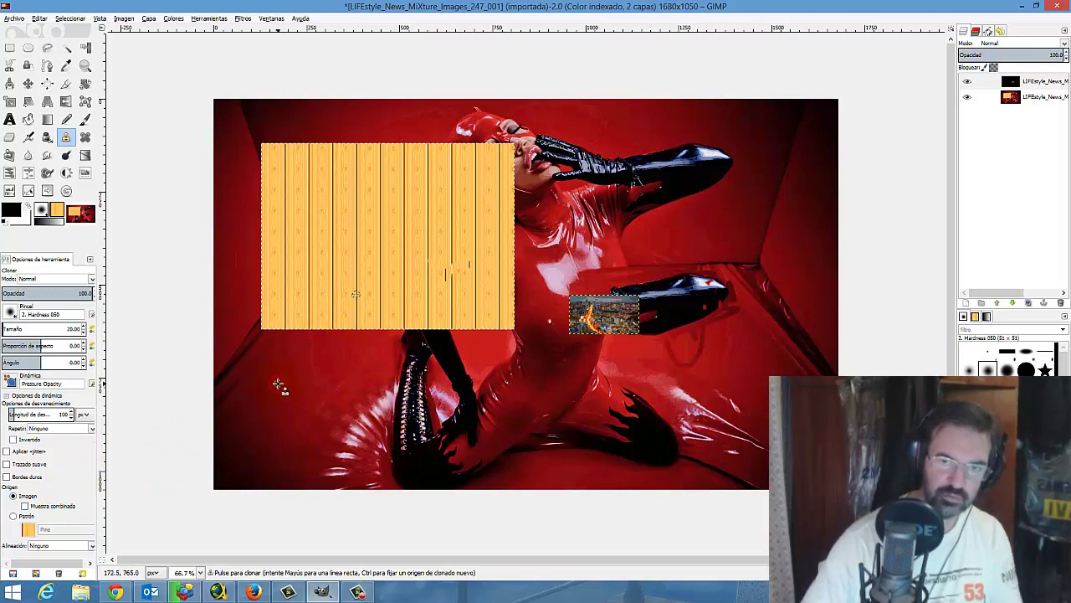
drag(371, 425, 394, 450)
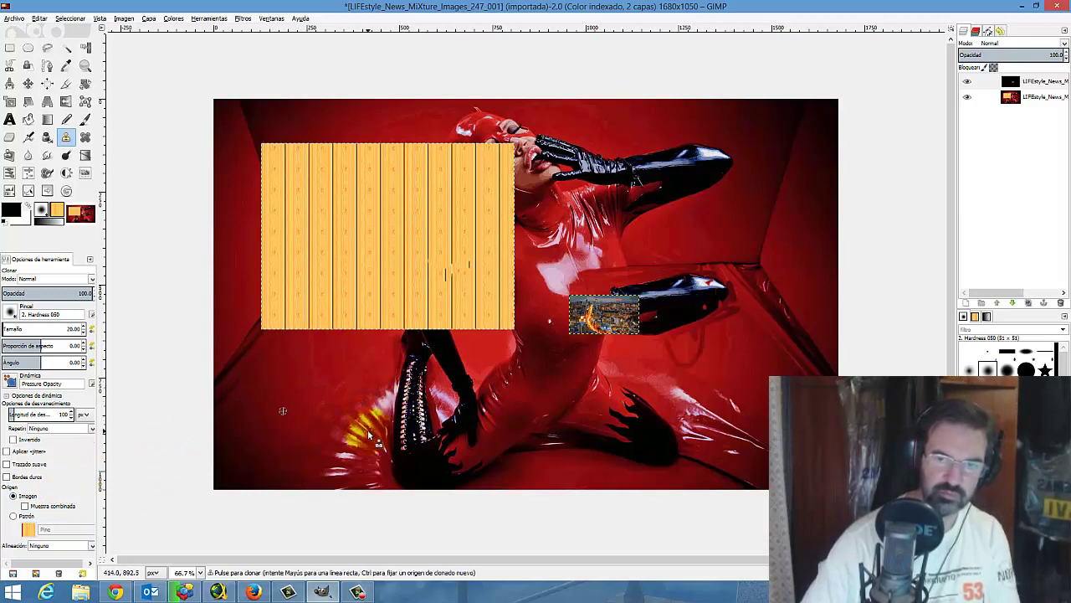
ctrl+click(516, 433)
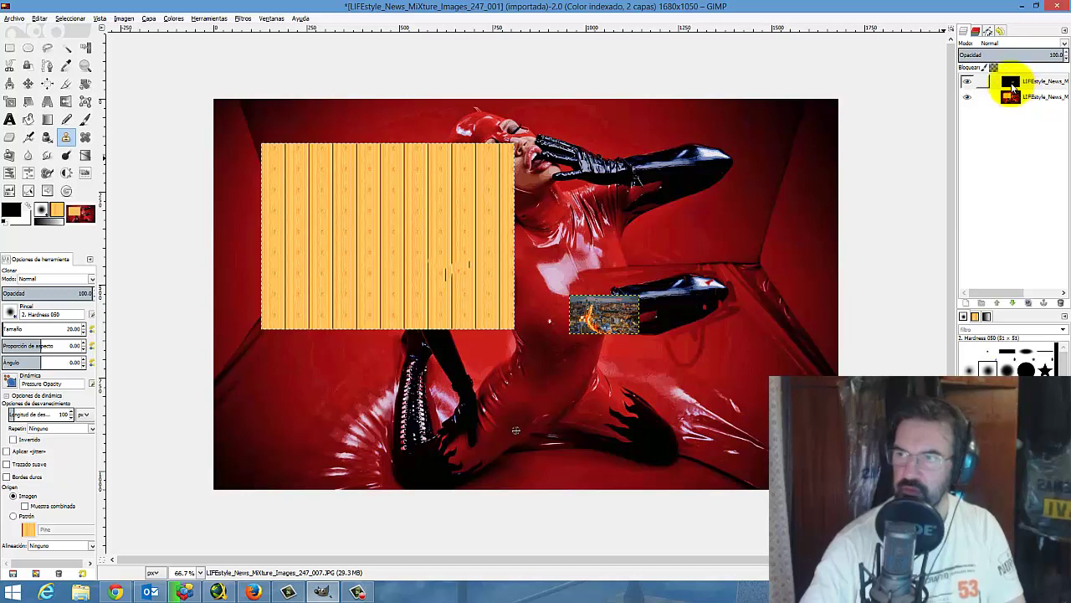
Make the top layer active and undo the latest clone stroke from the canvas menu
click(1013, 84)
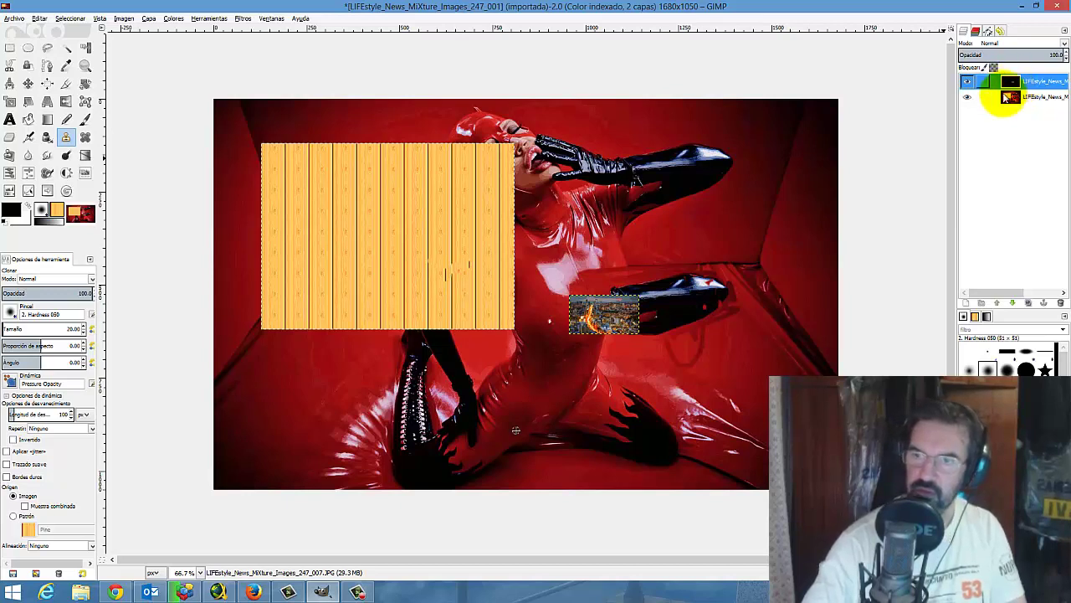
right_click(597, 314)
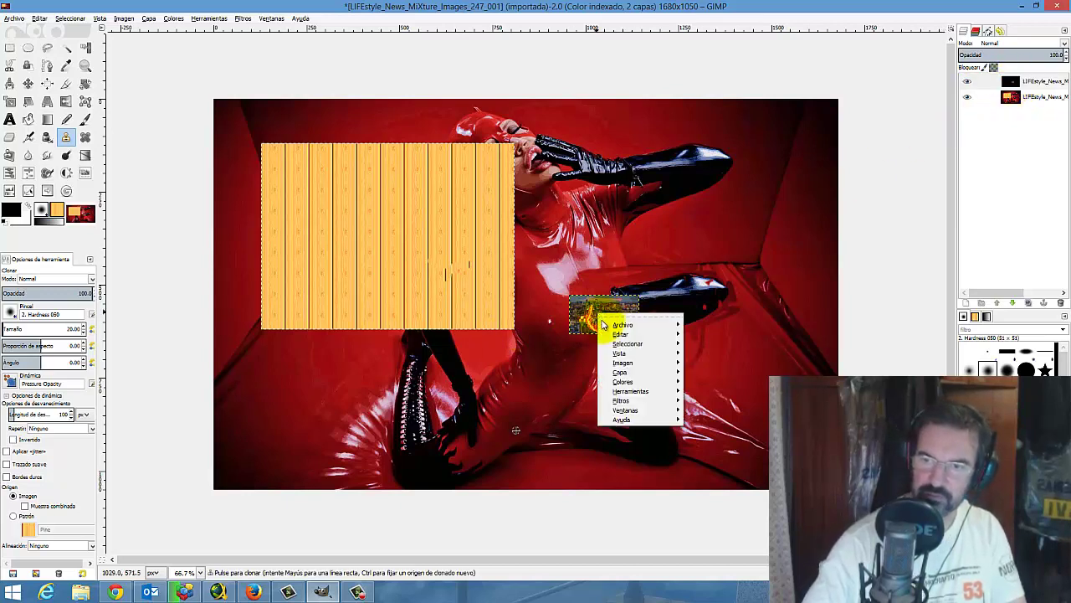
mouse_move(620, 334)
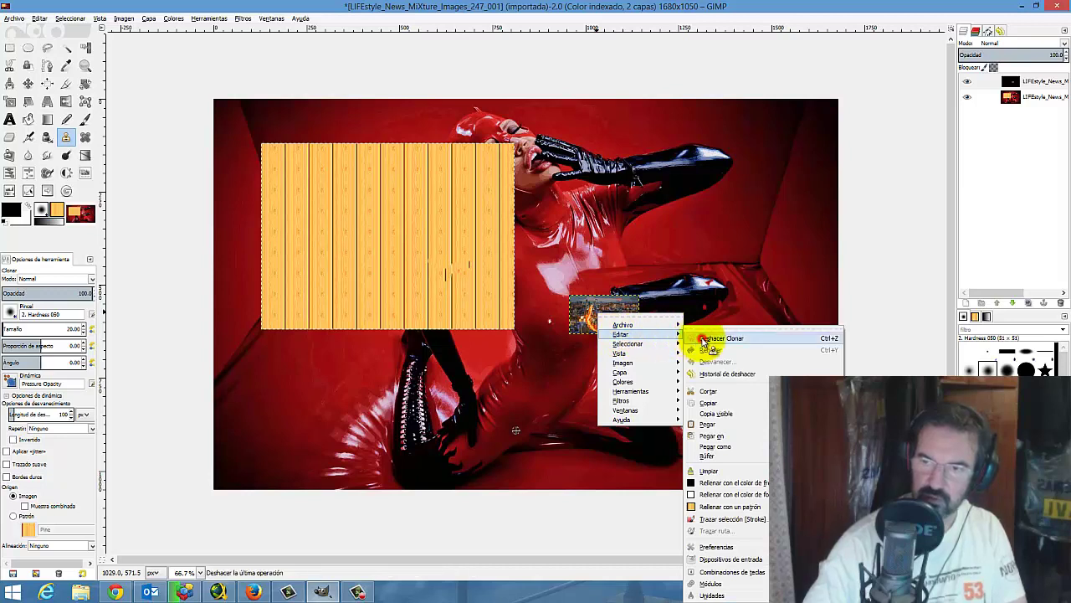
click(703, 339)
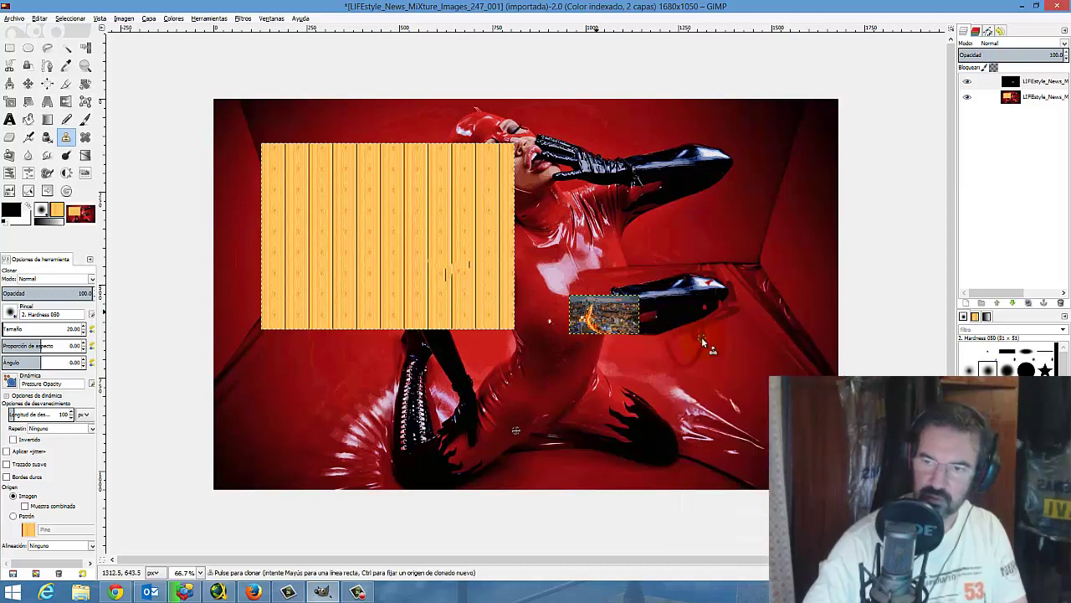
click(610, 333)
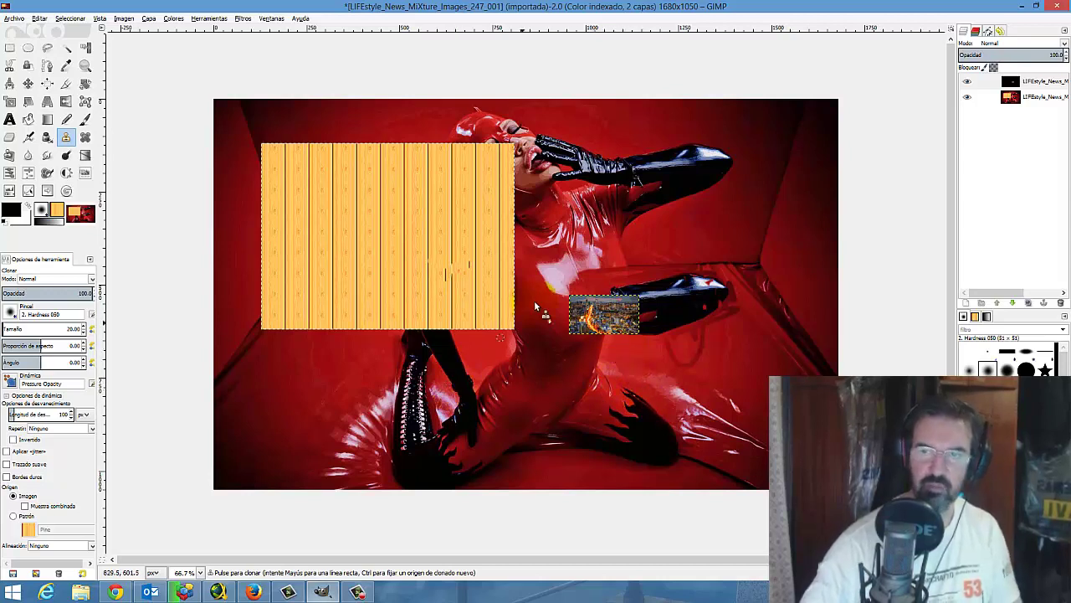
click(360, 162)
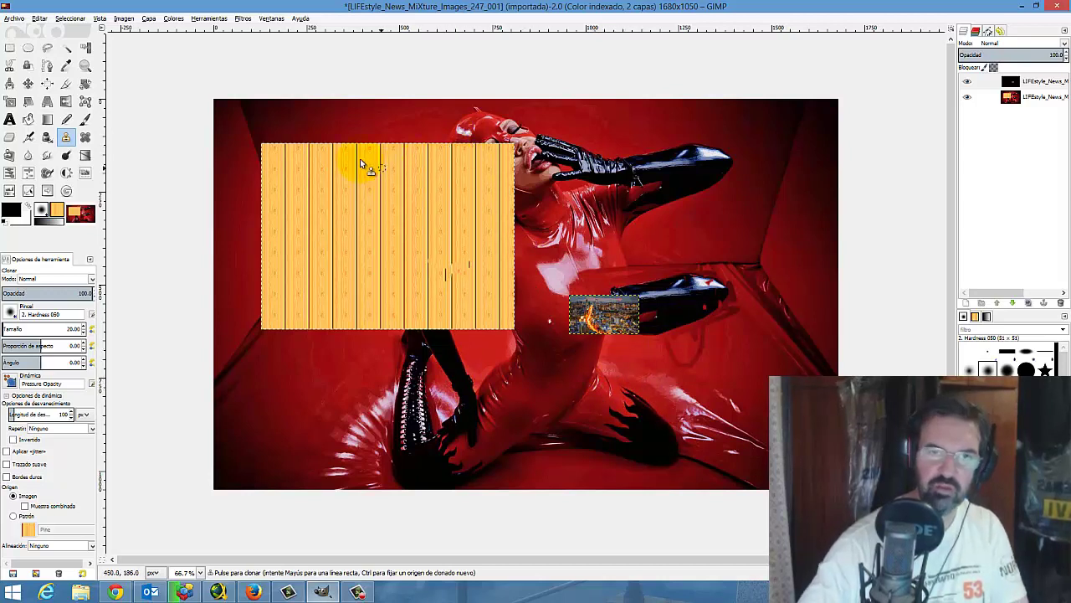
Close all images without saving and reopen LIFEstyle_News_MiXture_Images_247_008.JPG
click(18, 19)
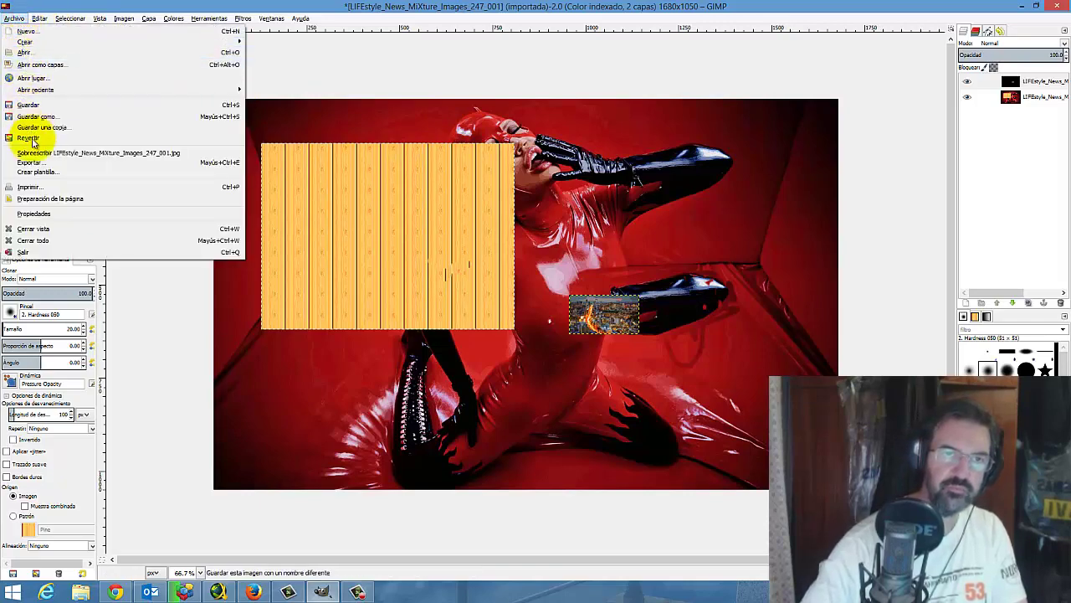
click(46, 242)
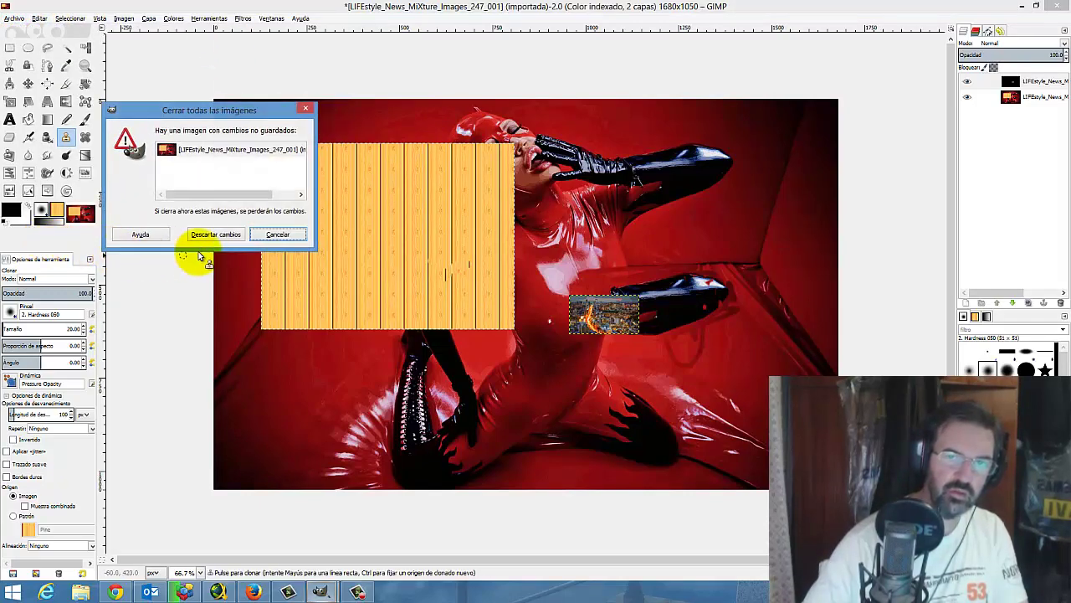
click(210, 235)
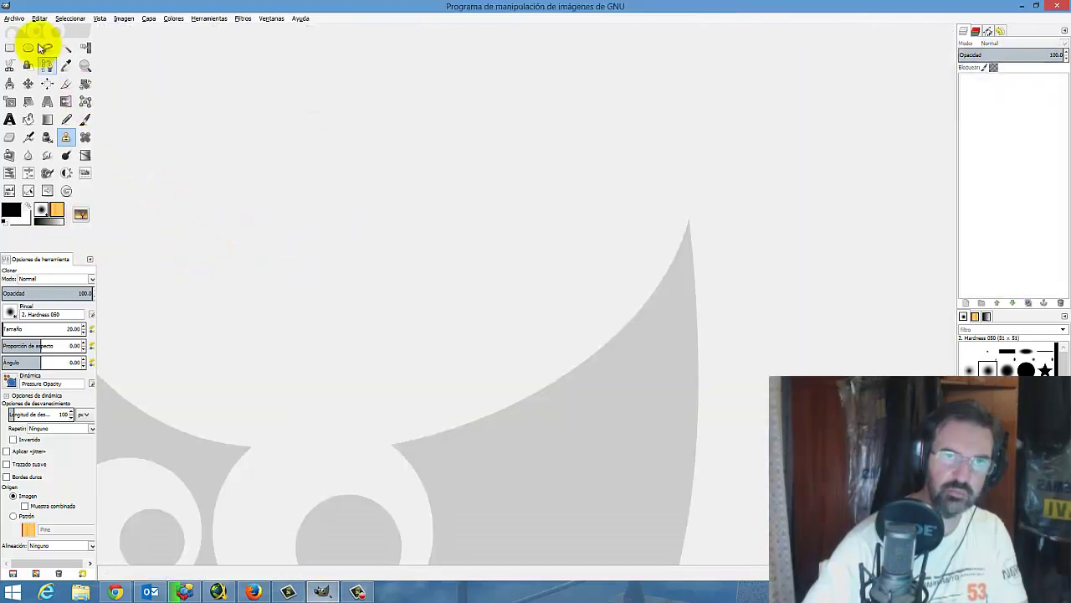
click(15, 19)
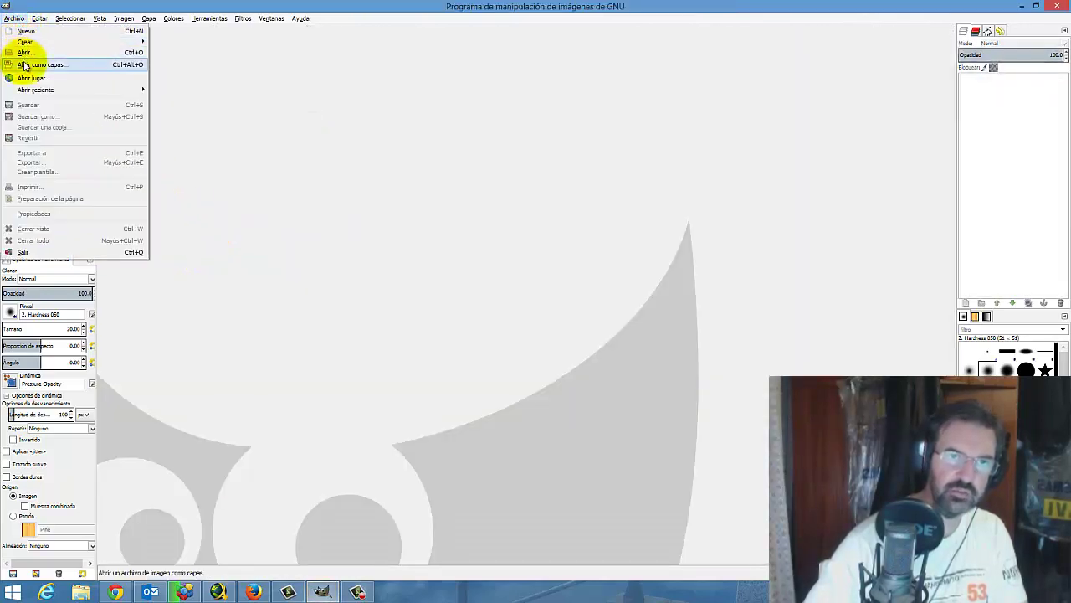
click(29, 55)
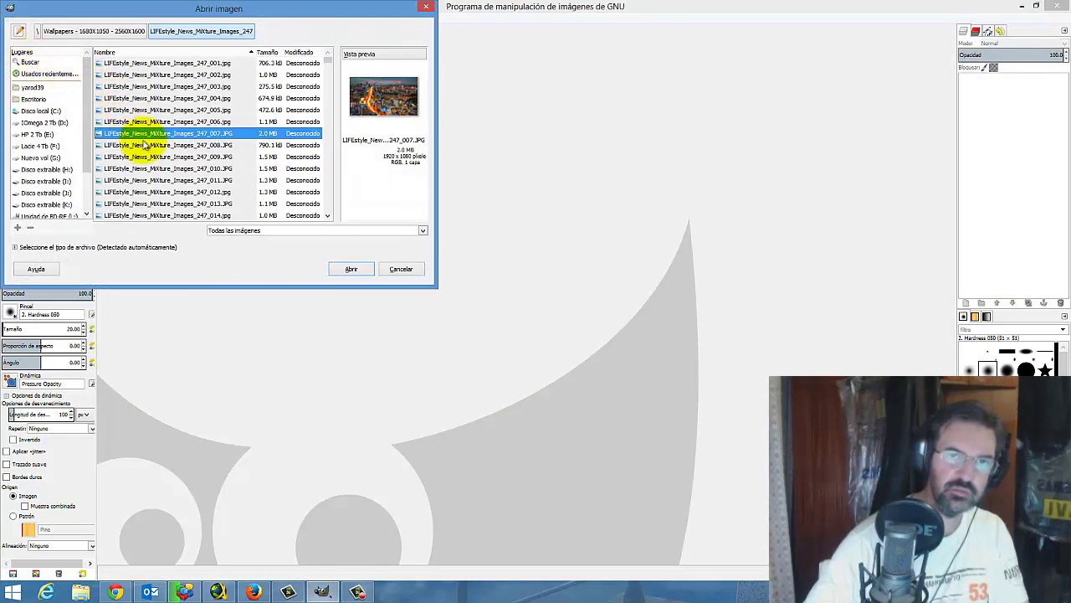
click(147, 144)
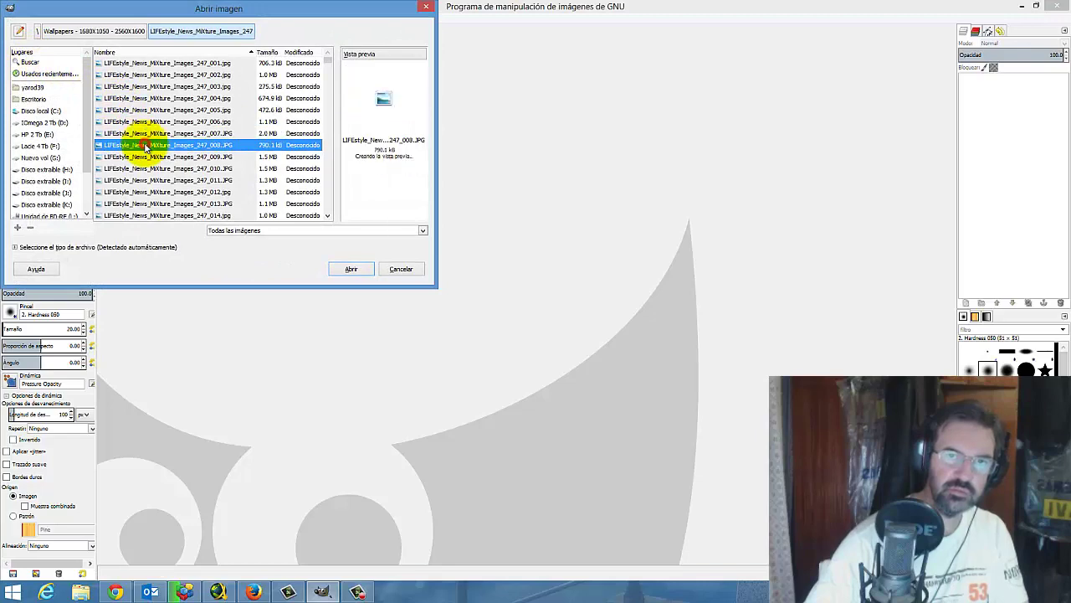
click(352, 268)
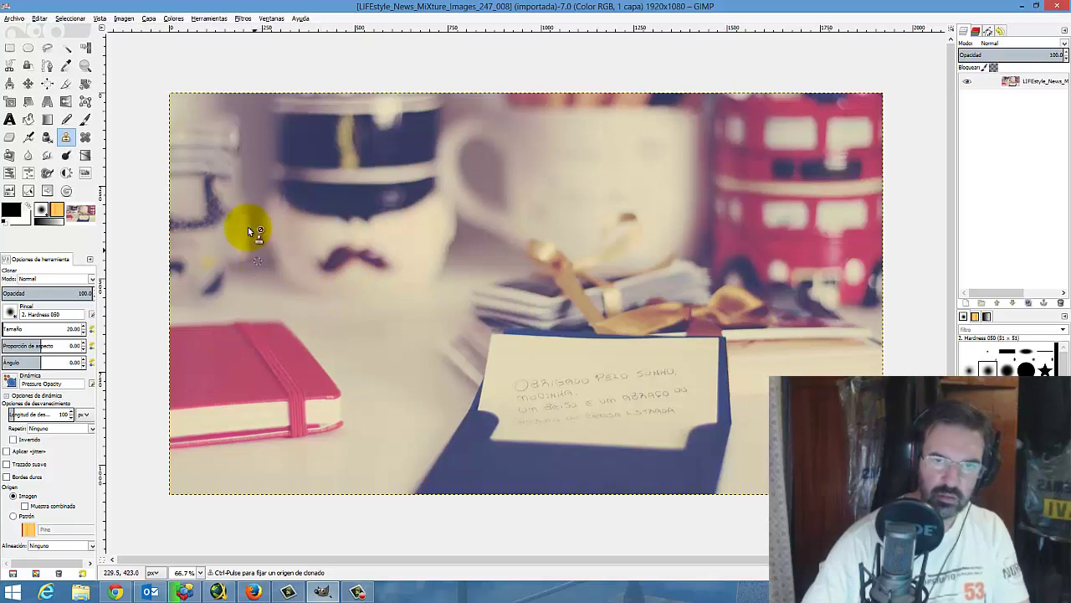
Open LIFEstyle_News_MiXture_Images_247_009.JPG, the sofa photo, as a new layer
click(16, 18)
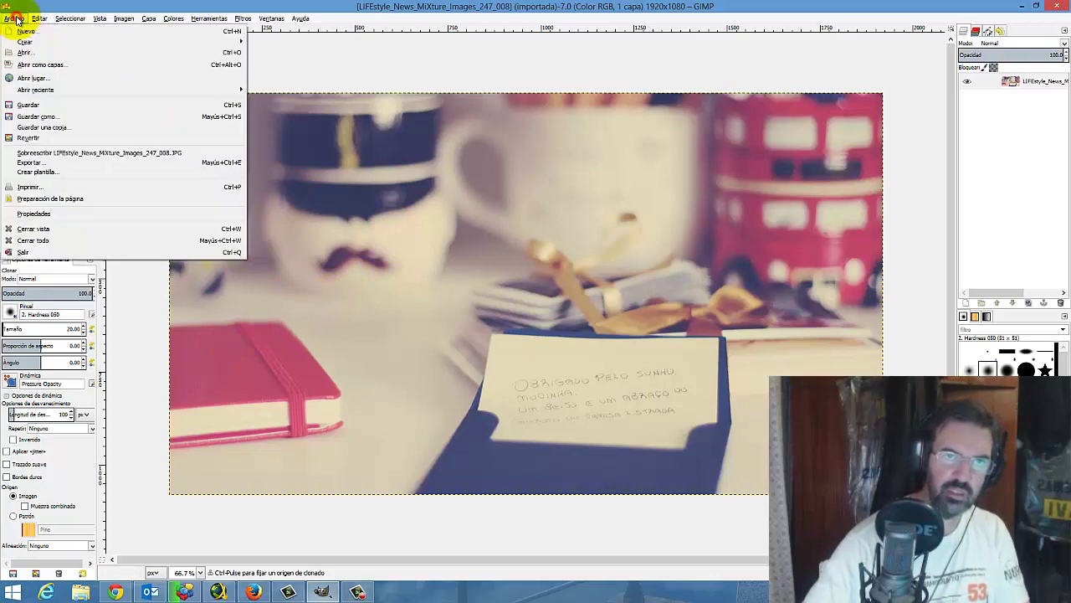
click(25, 52)
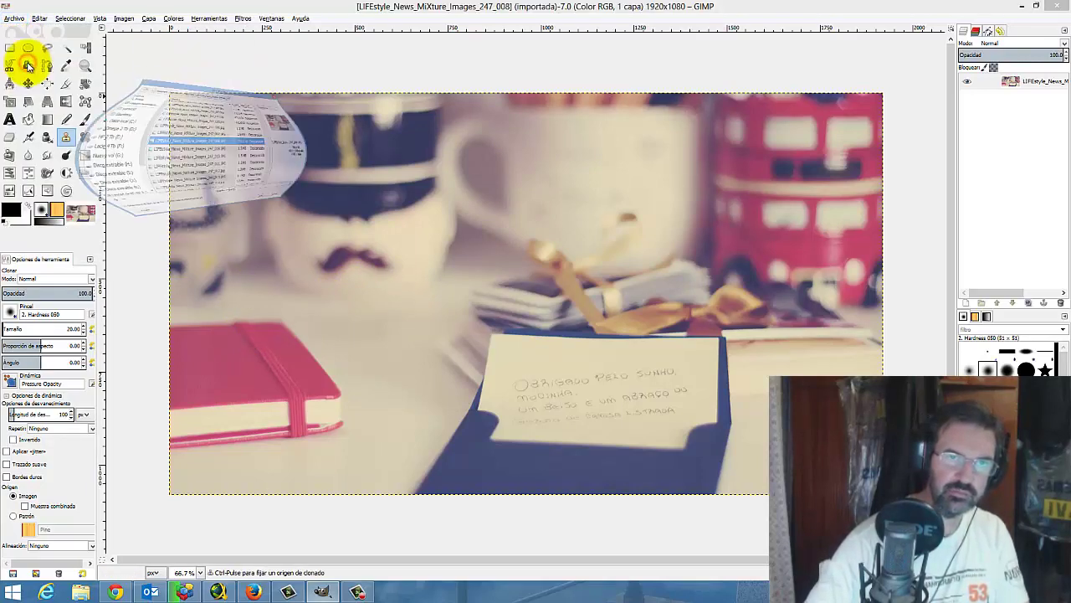
click(159, 150)
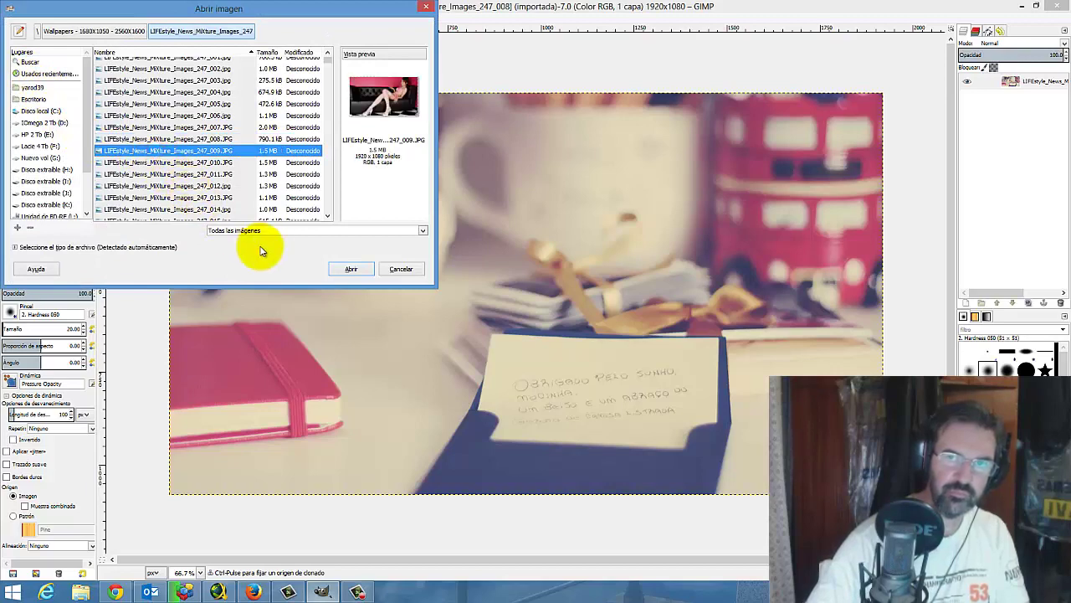
click(355, 271)
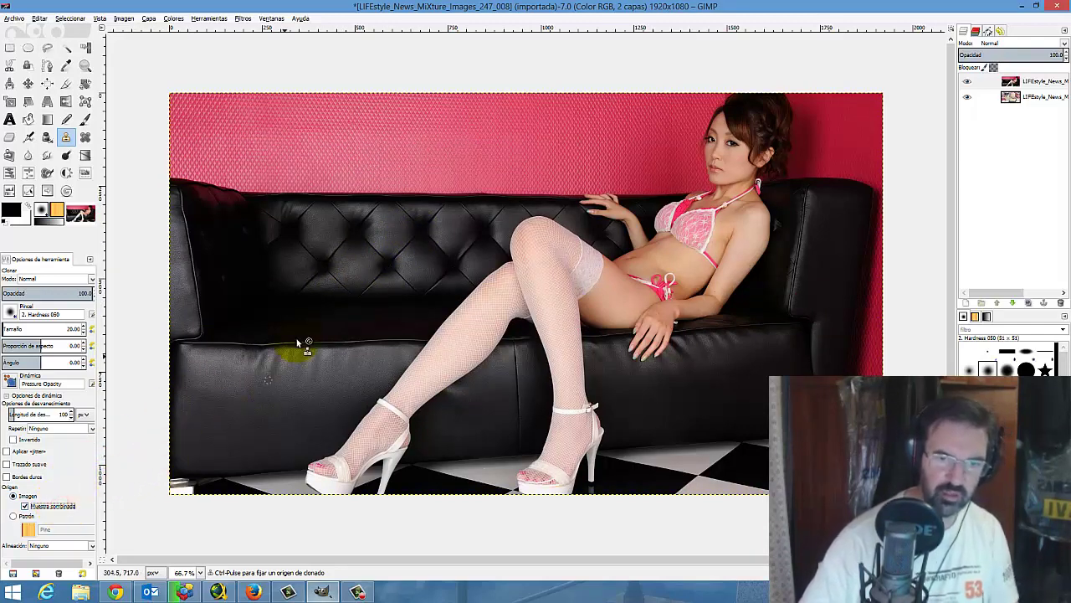
Paint a clone zigzag from the sofa back, then yellow Patrón-sourced strokes across the sofa
ctrl+click(318, 246)
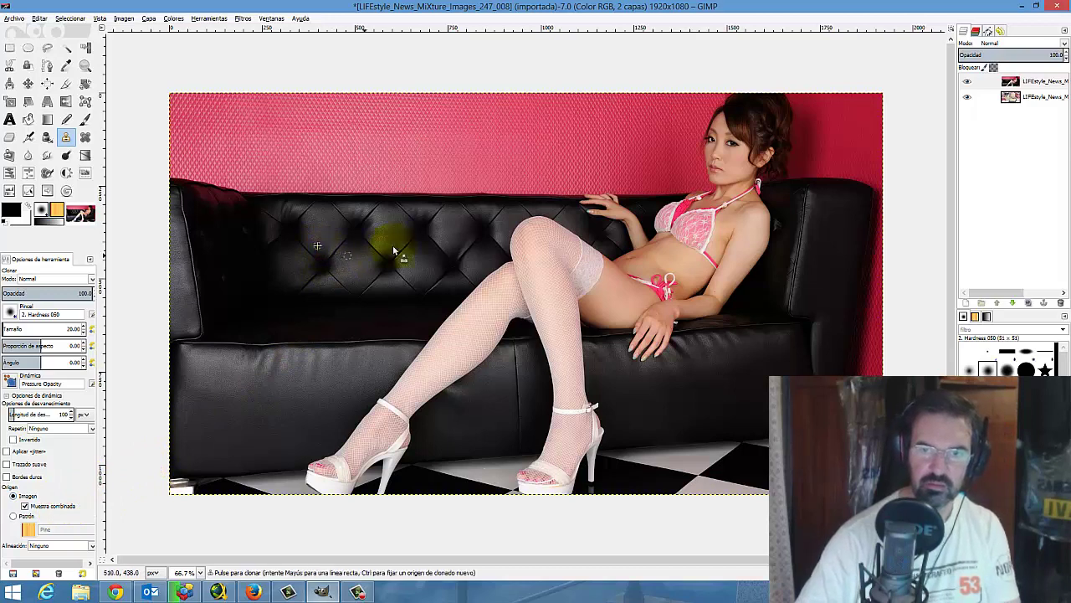
mouse_move(479, 203)
mouse_down()
mouse_move(535, 174)
mouse_move(566, 268)
mouse_move(550, 298)
mouse_move(586, 334)
mouse_move(562, 371)
mouse_move(753, 422)
mouse_move(626, 429)
mouse_move(544, 402)
mouse_move(420, 400)
mouse_up()
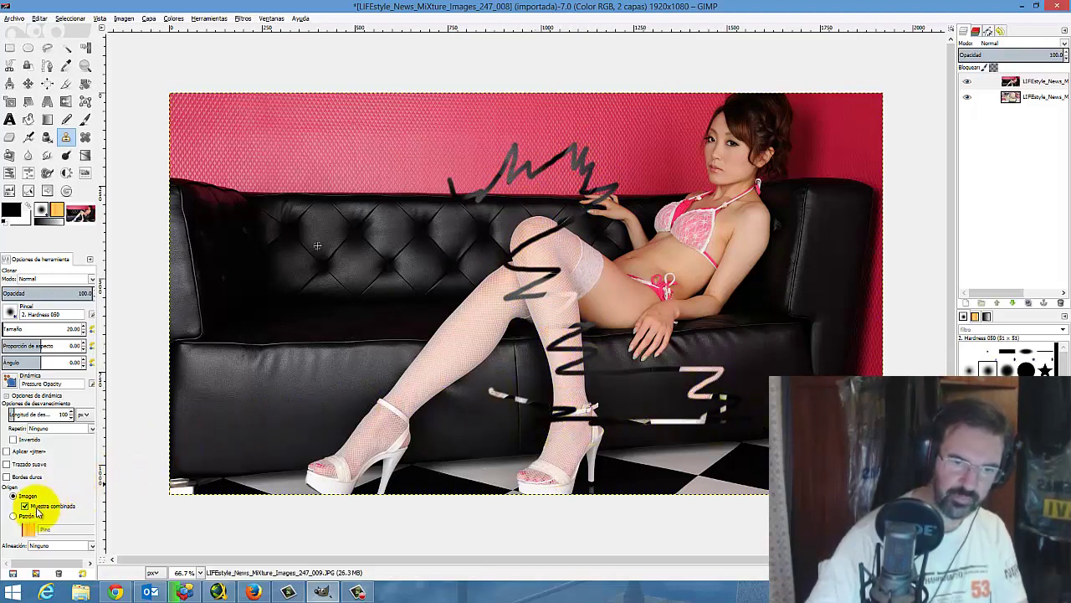
click(24, 516)
click(282, 352)
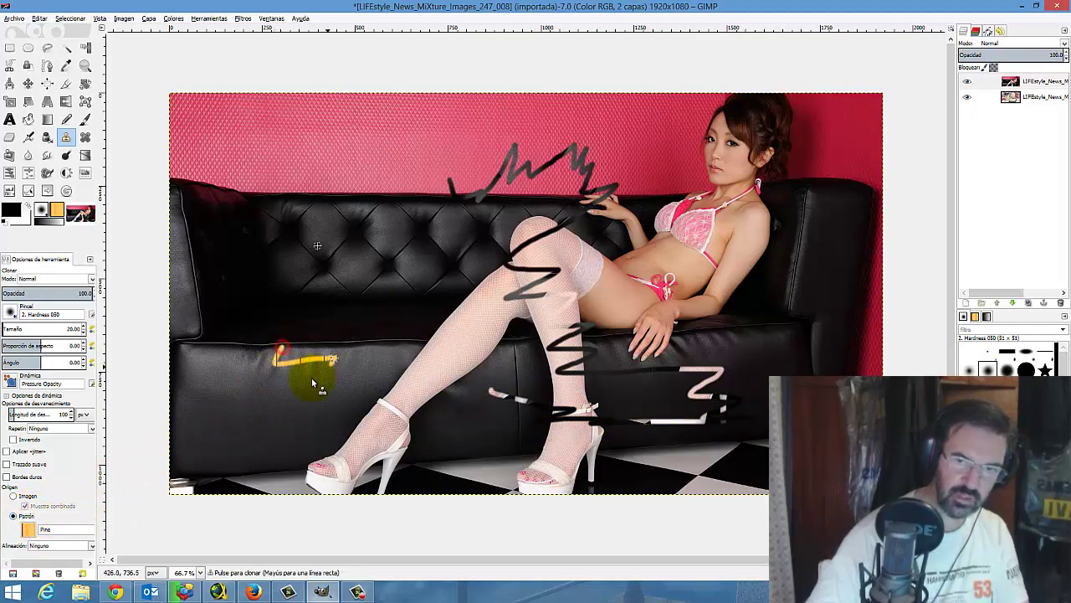
mouse_move(328, 390)
mouse_down()
mouse_move(382, 411)
mouse_move(376, 437)
mouse_move(555, 449)
mouse_move(523, 474)
mouse_move(623, 452)
mouse_move(682, 457)
mouse_up()
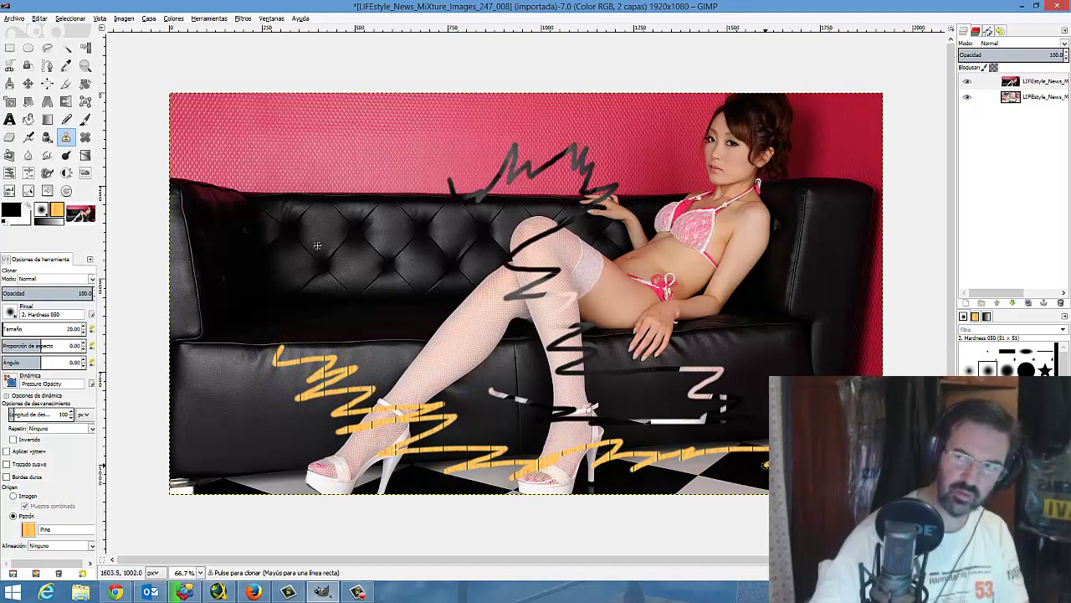
mouse_move(779, 419)
mouse_down()
mouse_move(766, 328)
mouse_move(518, 281)
mouse_move(291, 283)
mouse_up()
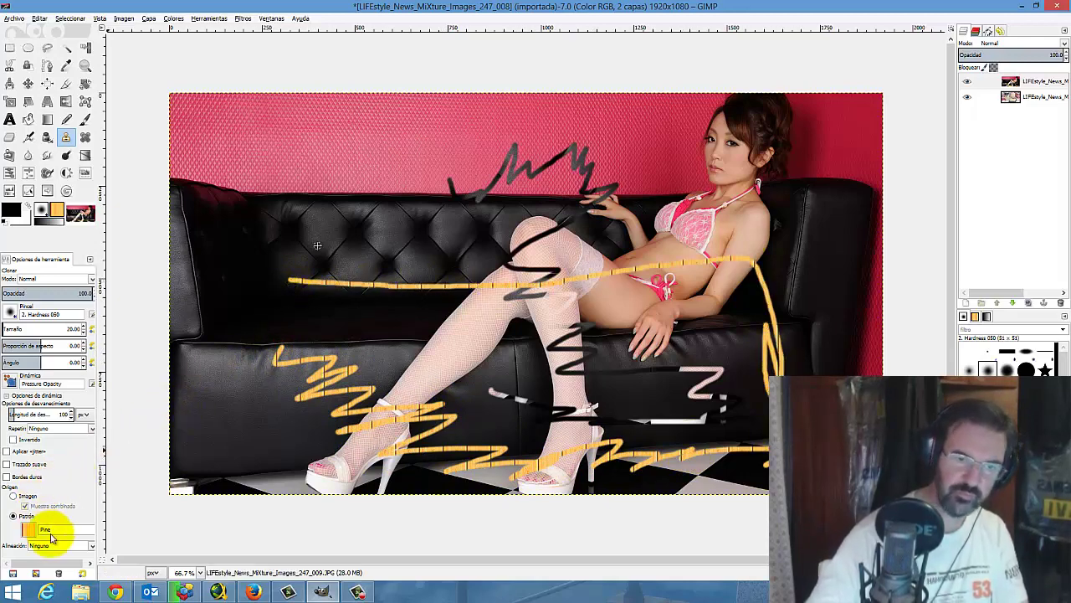
Set Origen back to Imagen and roll the Undo History back to [Imagen base]
click(28, 496)
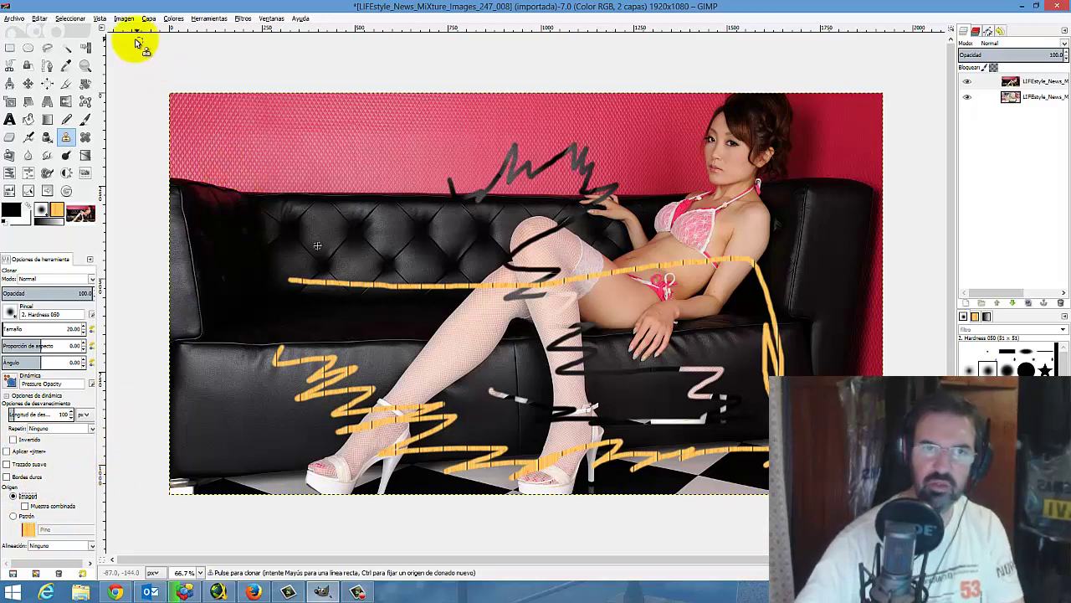
click(999, 31)
click(1004, 54)
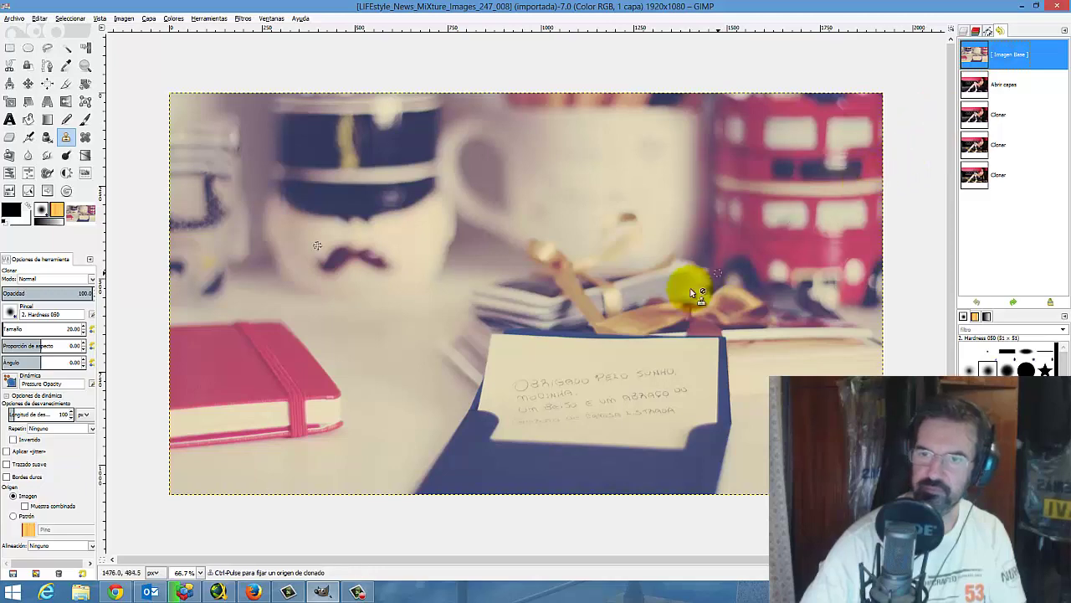
Read the Chrome clone-tool docs down to the Alineación section and Figura 14.82
click(115, 590)
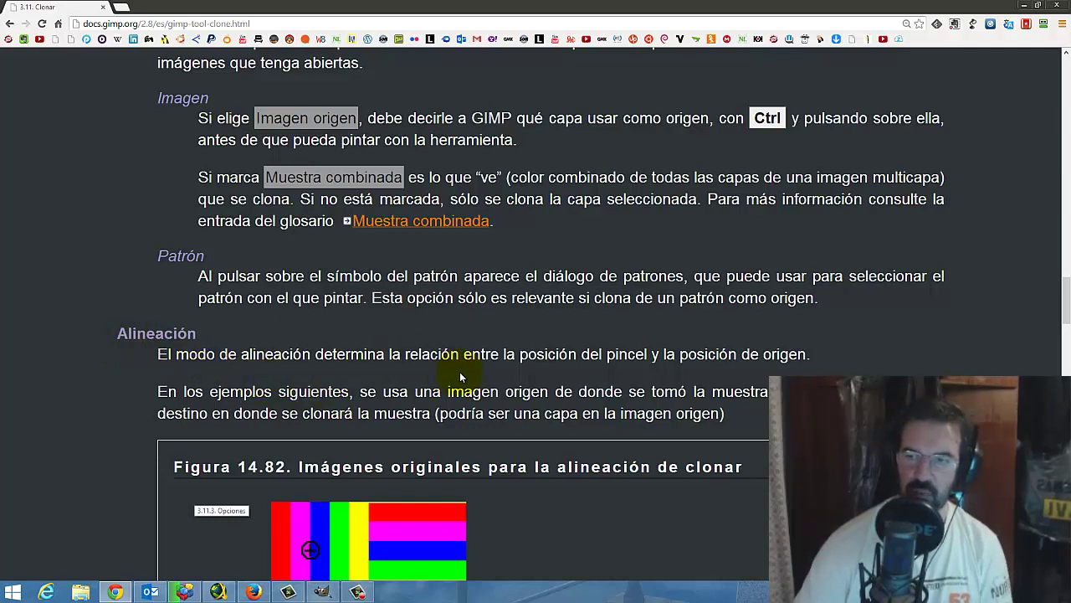
scroll(459, 374, down, 1)
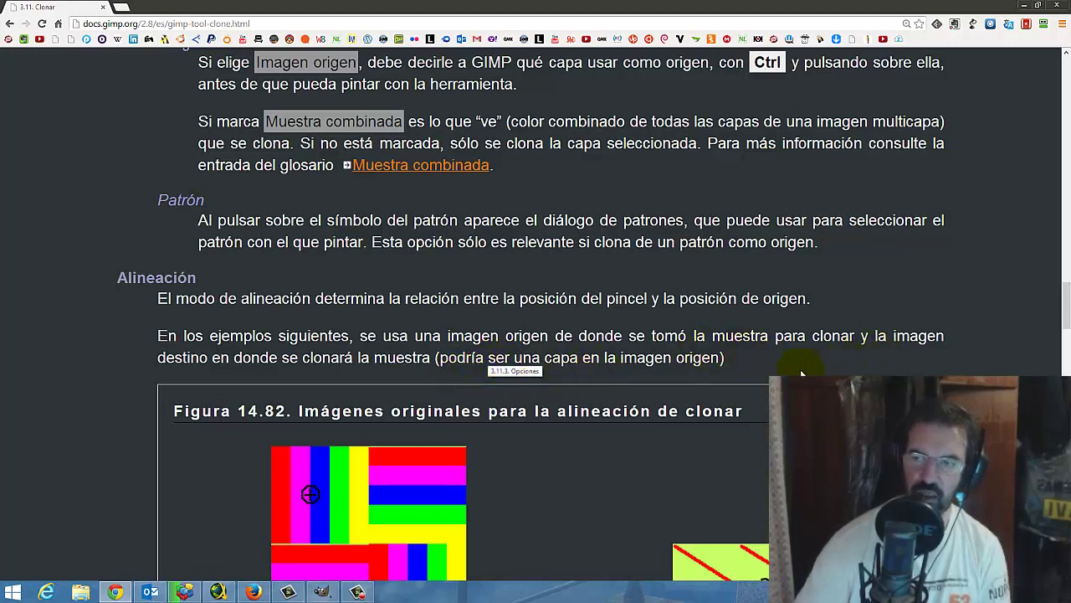
scroll(311, 391, down, 1)
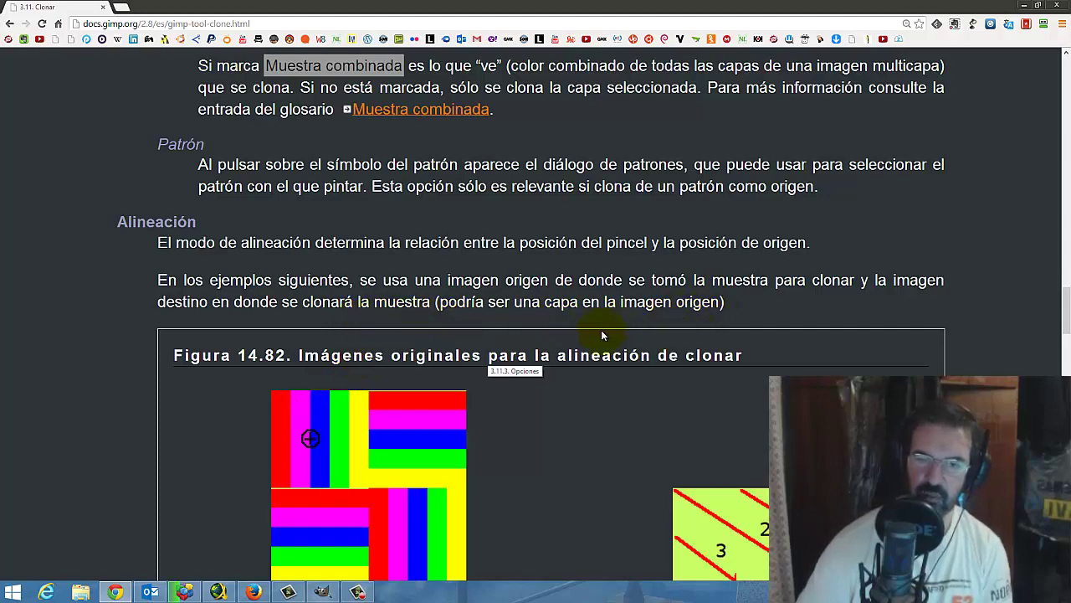
scroll(322, 323, down, 2)
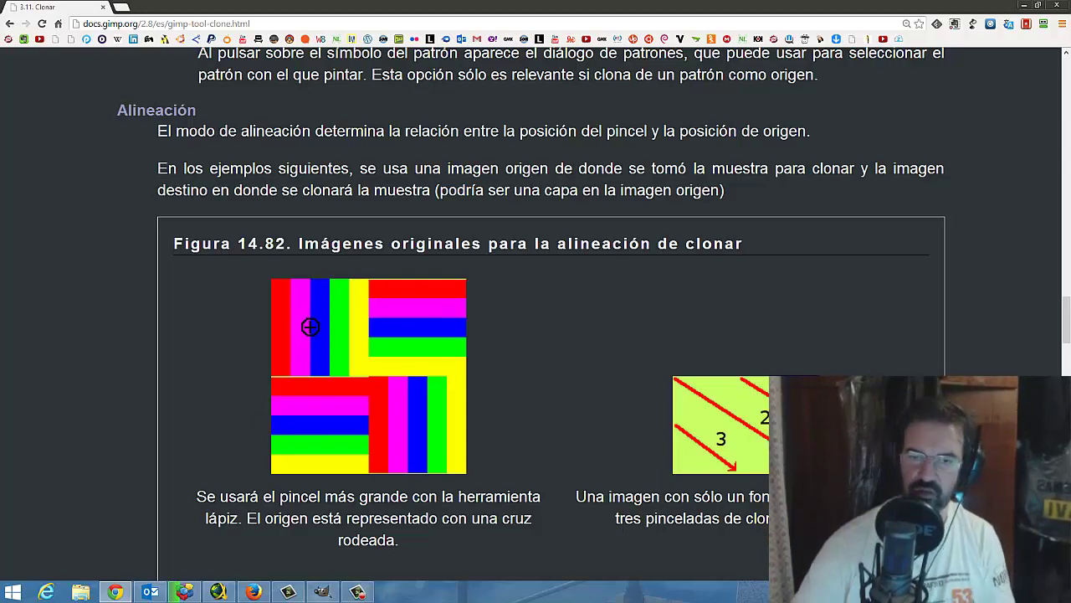
scroll(624, 298, down, 2)
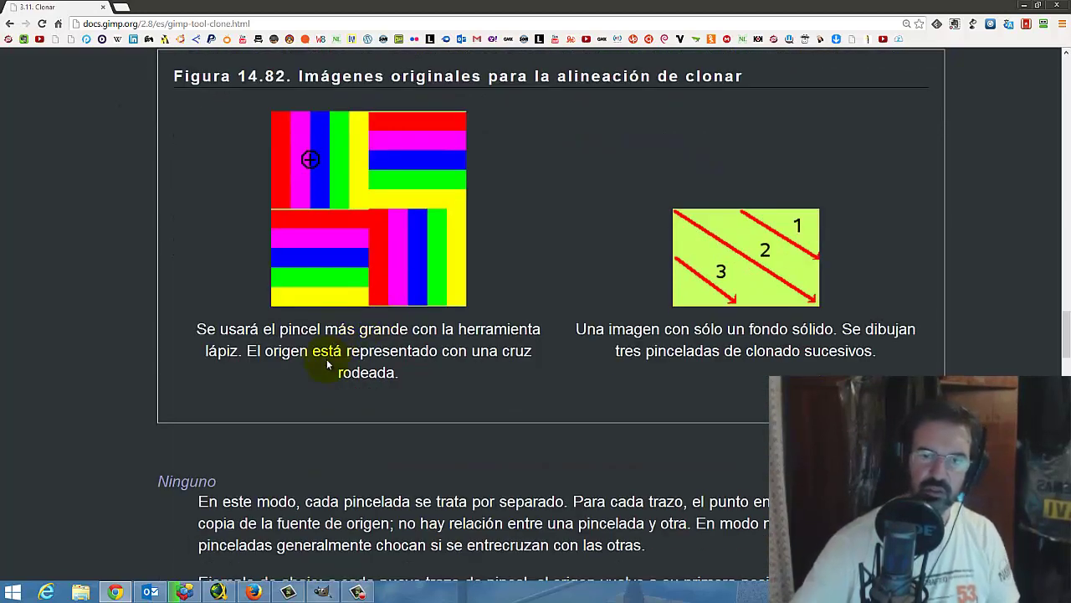
click(322, 591)
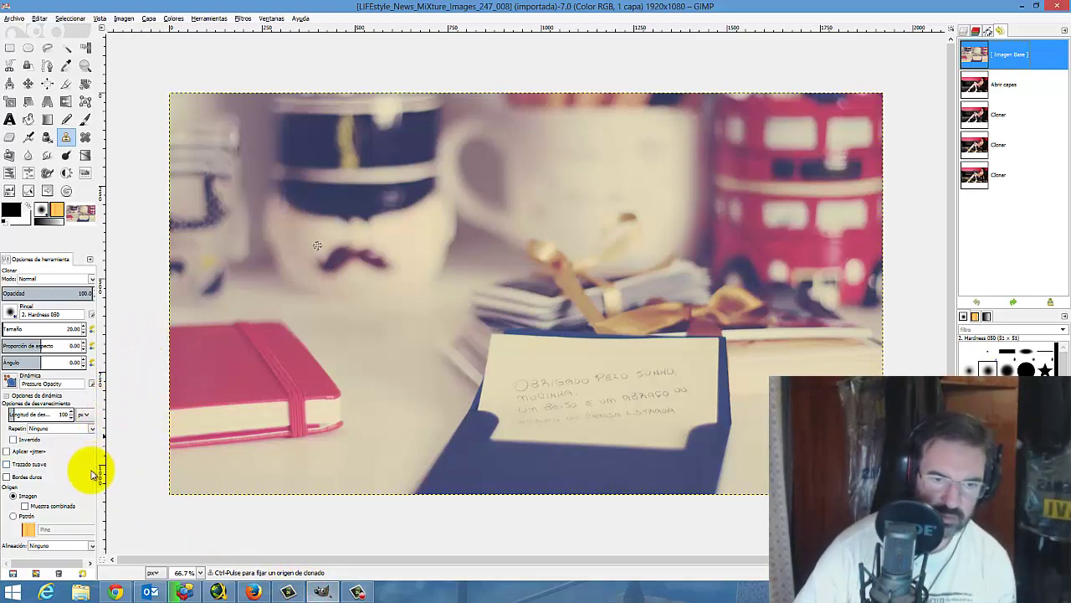
Set Alineación to Alineado, source from the mug, and paint two cloned zigzags toward the card
click(94, 548)
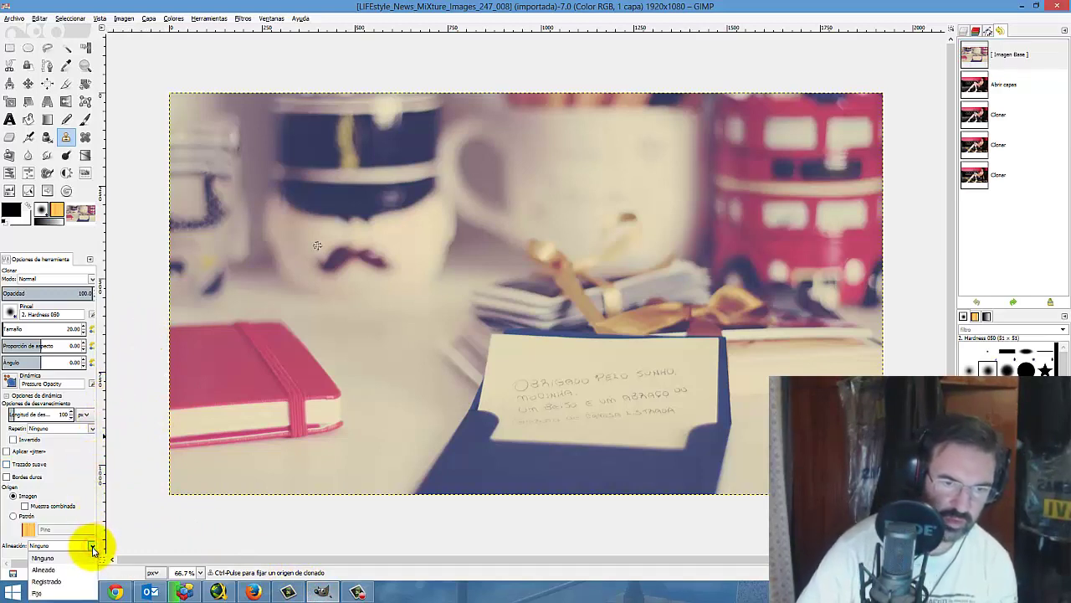
click(89, 567)
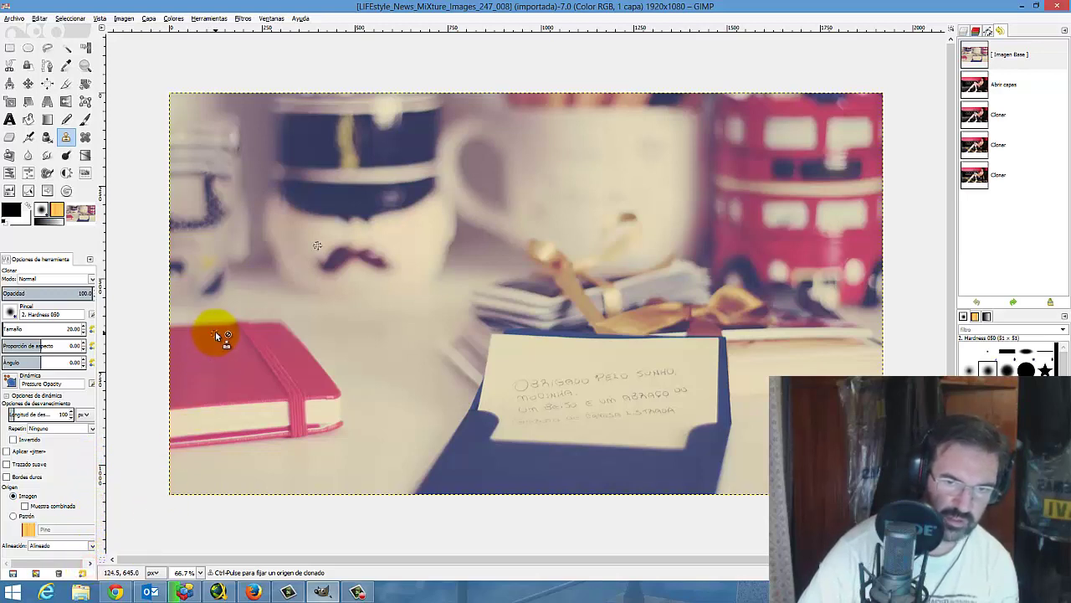
ctrl+click(224, 170)
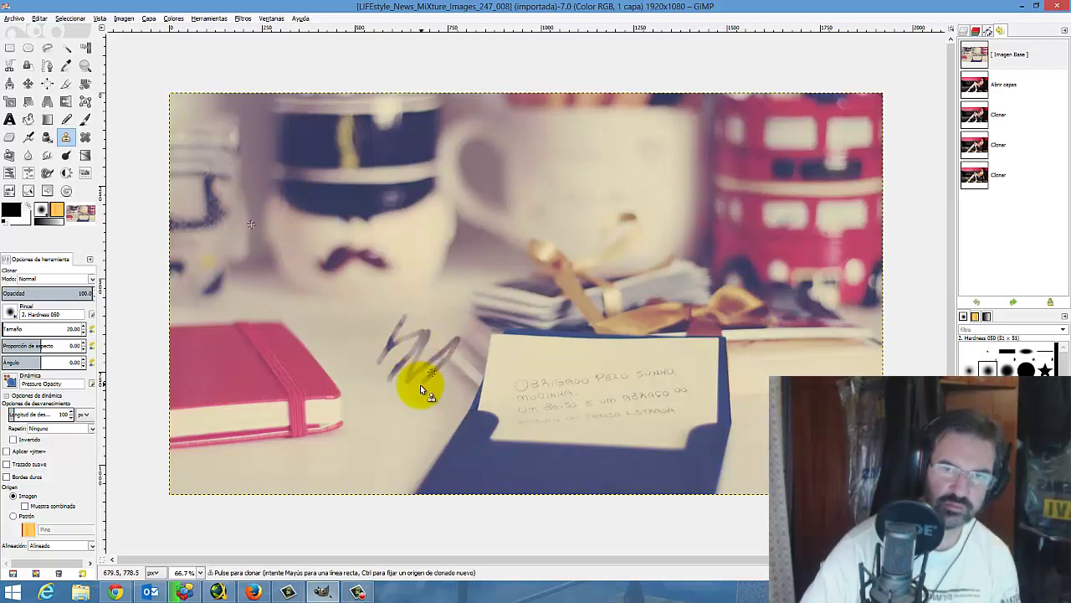
drag(420, 384, 502, 367)
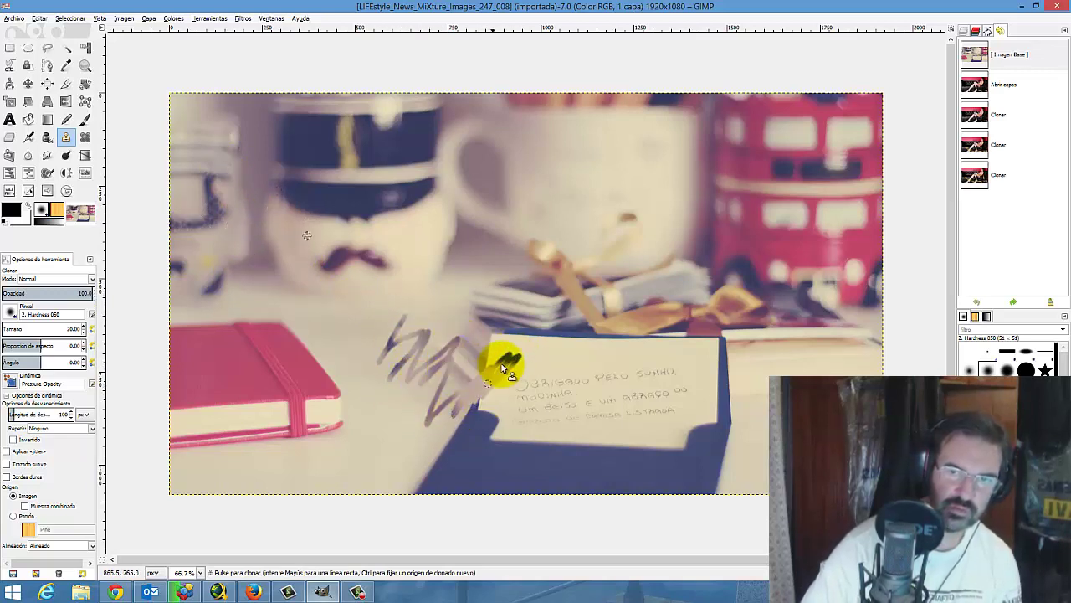
drag(502, 366, 606, 347)
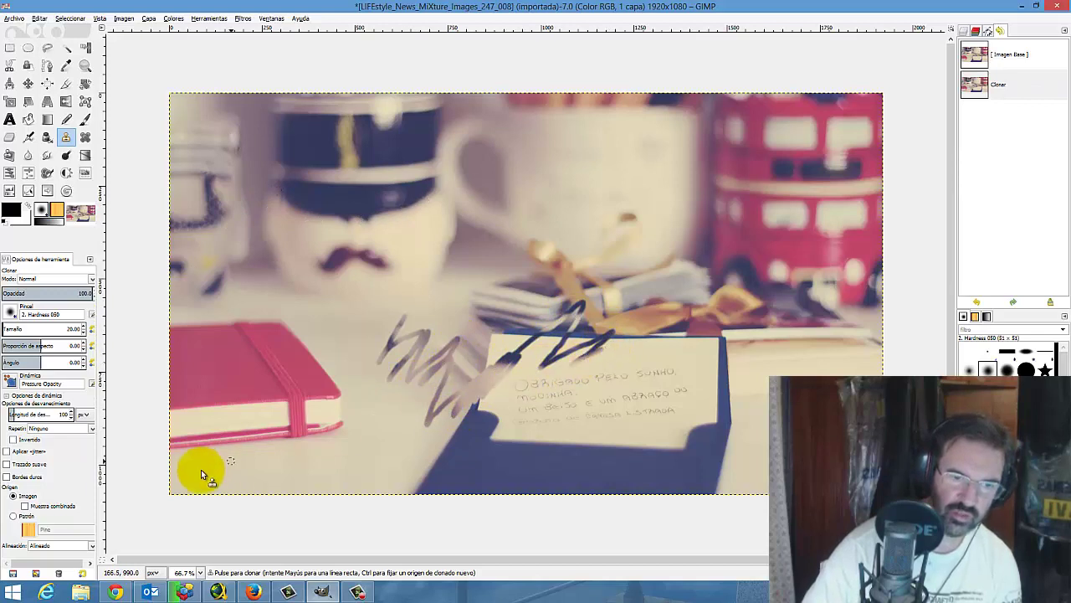
click(92, 545)
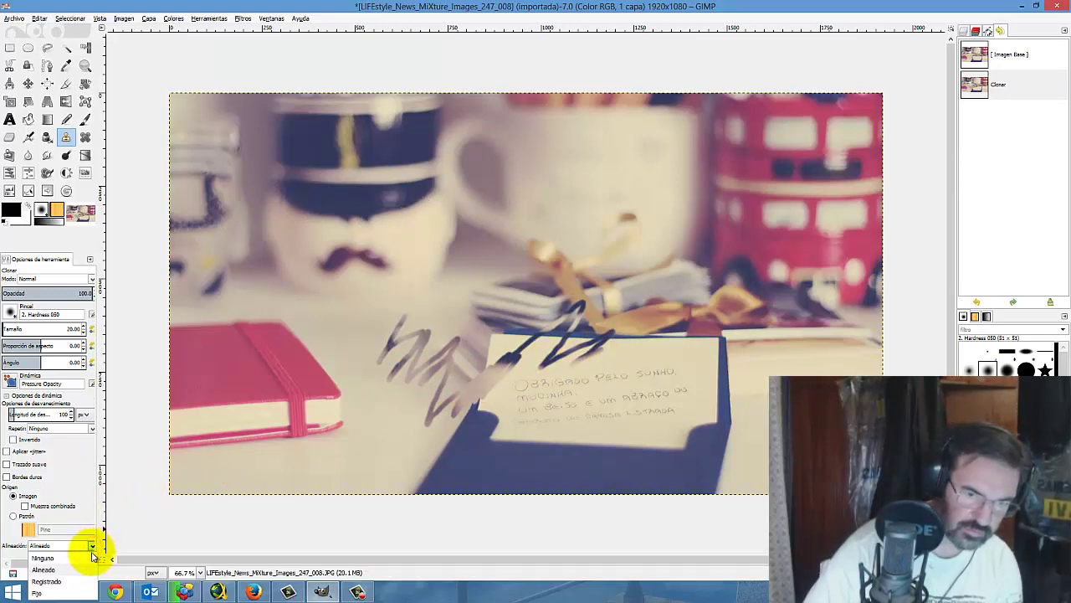
In Fijo mode, clone from the mug with zigzags above the card and over the ribbon
click(59, 592)
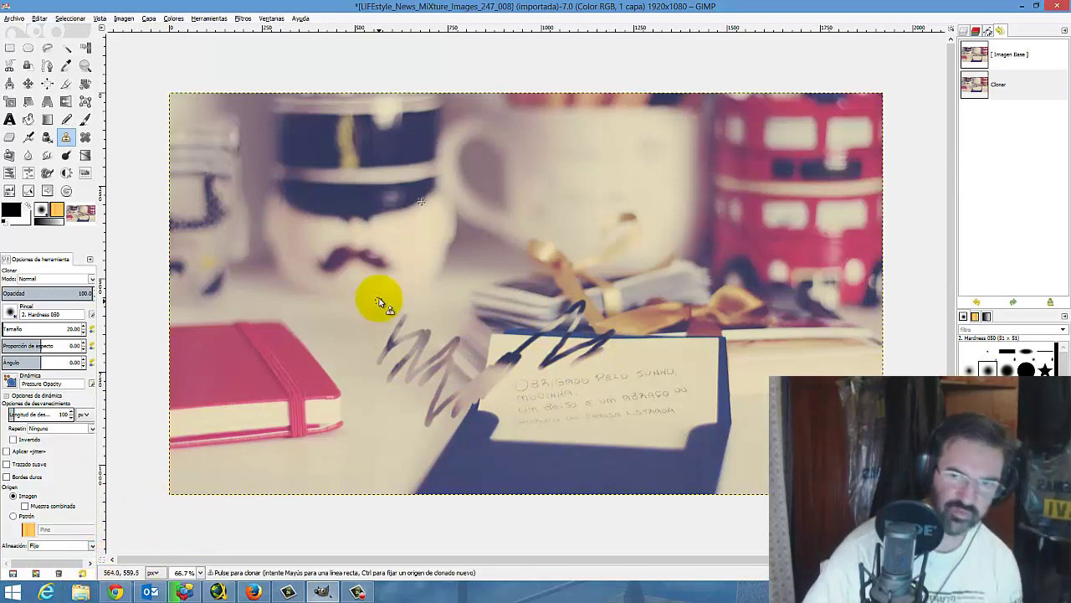
ctrl+click(255, 167)
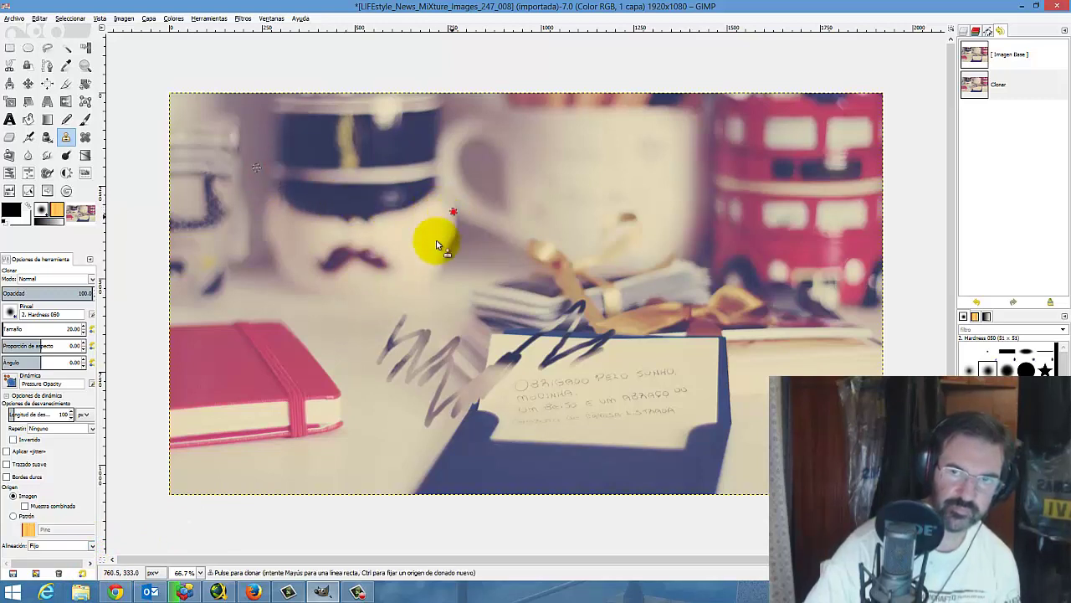
drag(440, 246, 478, 268)
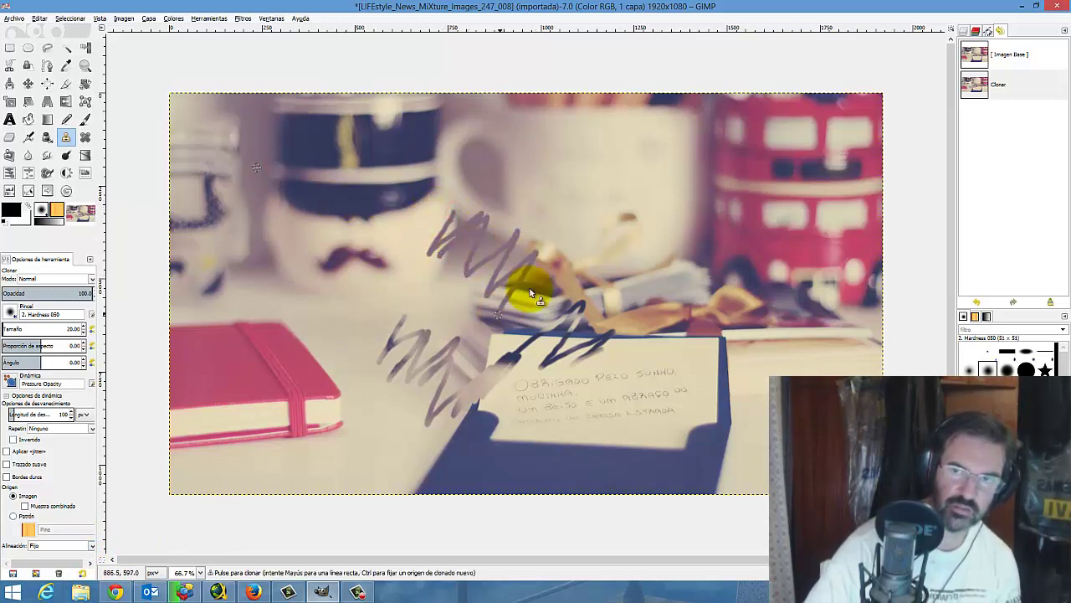
drag(530, 292, 688, 289)
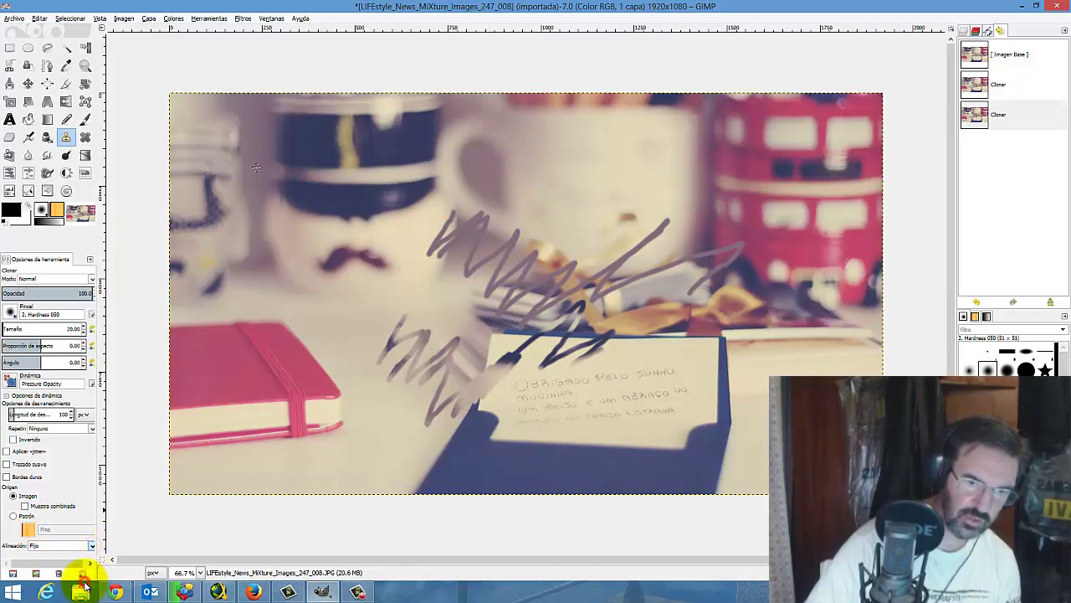
scroll(84, 544, up, 1)
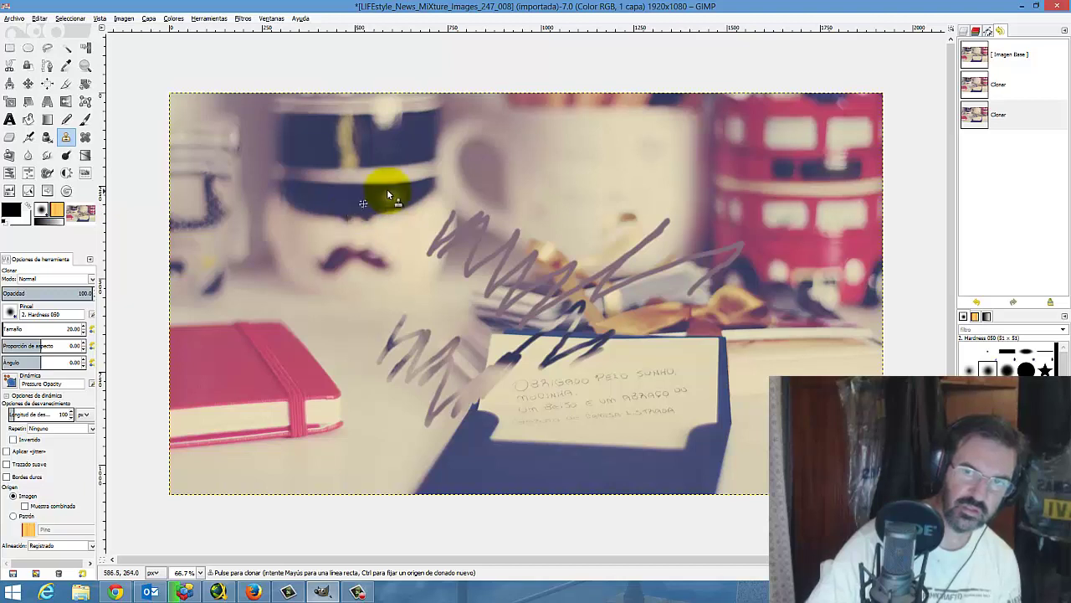
drag(470, 224, 473, 279)
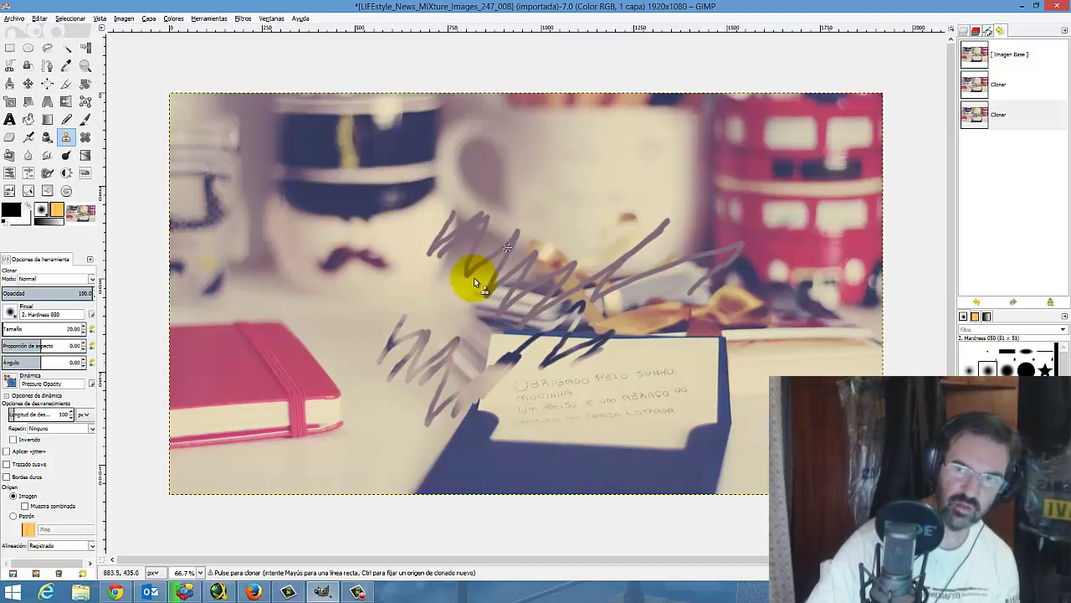
Clone another stroke from the white mug, then set Alineación to Ninguno
ctrl+click(644, 155)
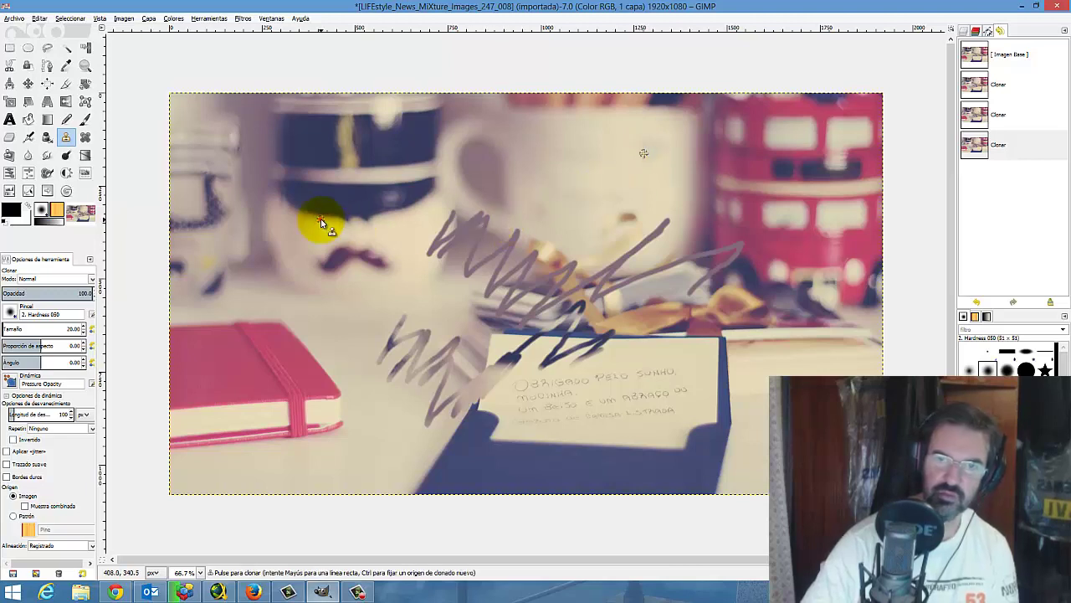
drag(320, 259, 347, 237)
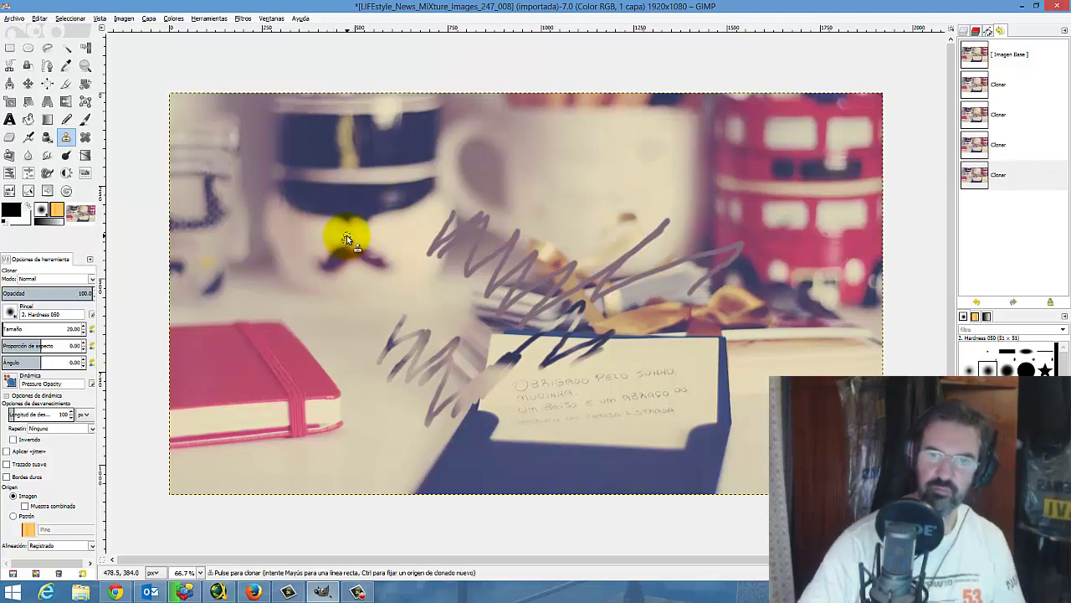
right_click(279, 317)
click(258, 316)
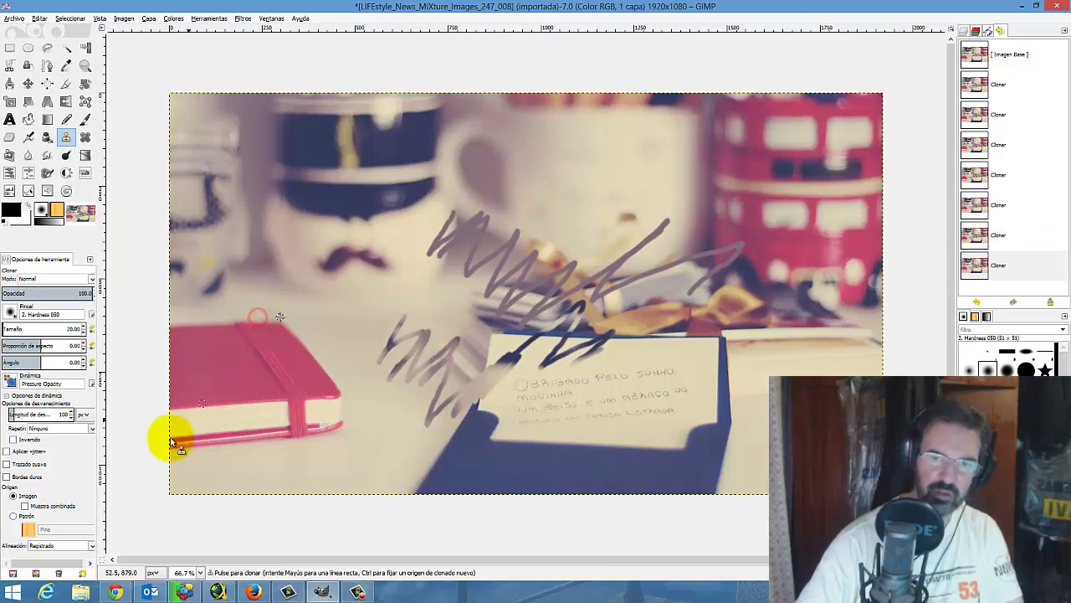
click(87, 545)
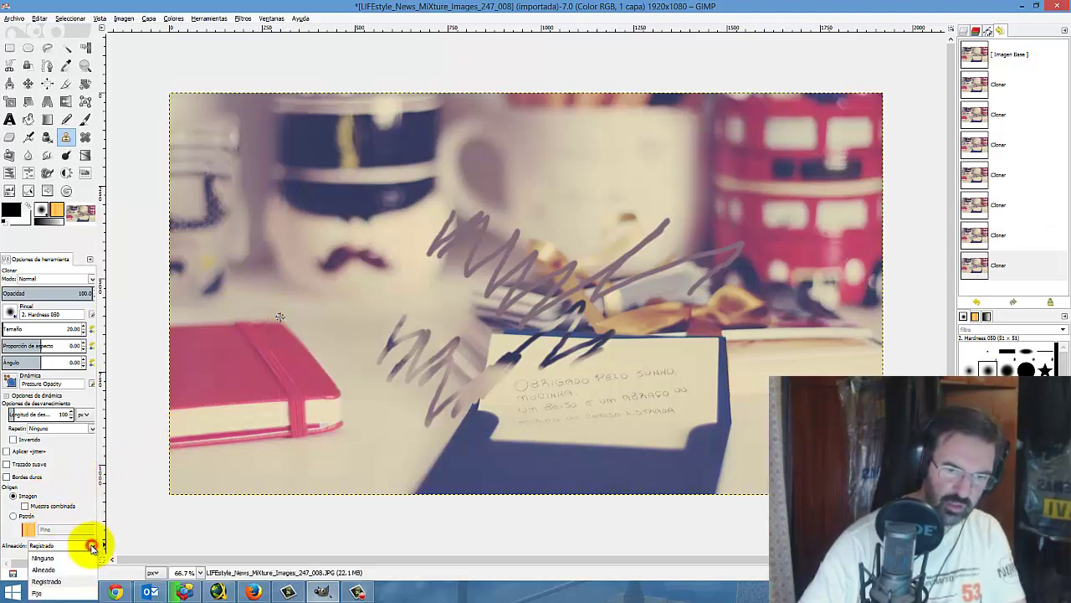
click(83, 556)
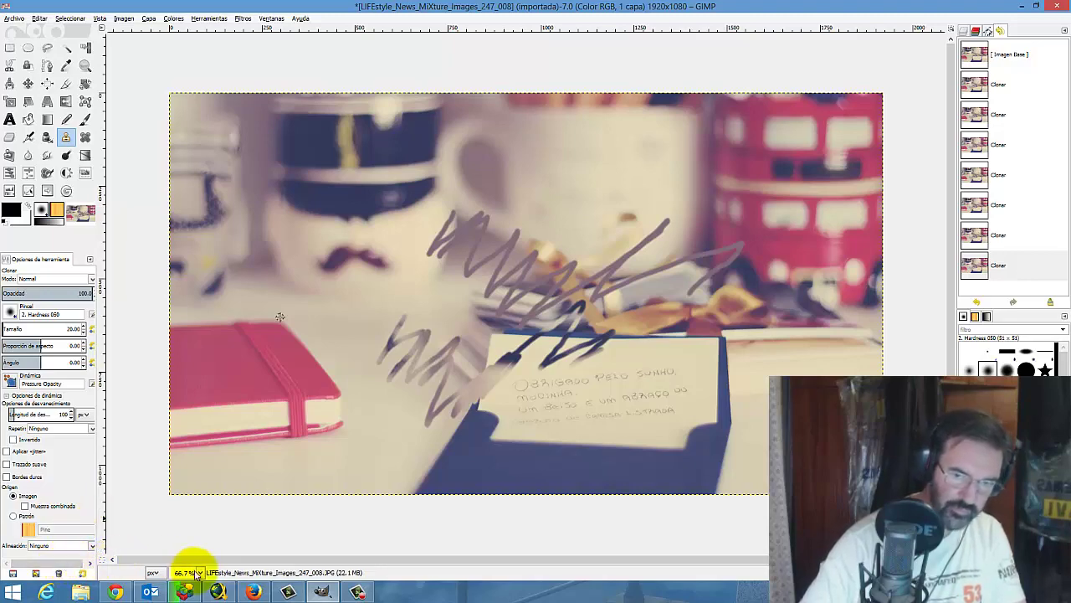
click(117, 593)
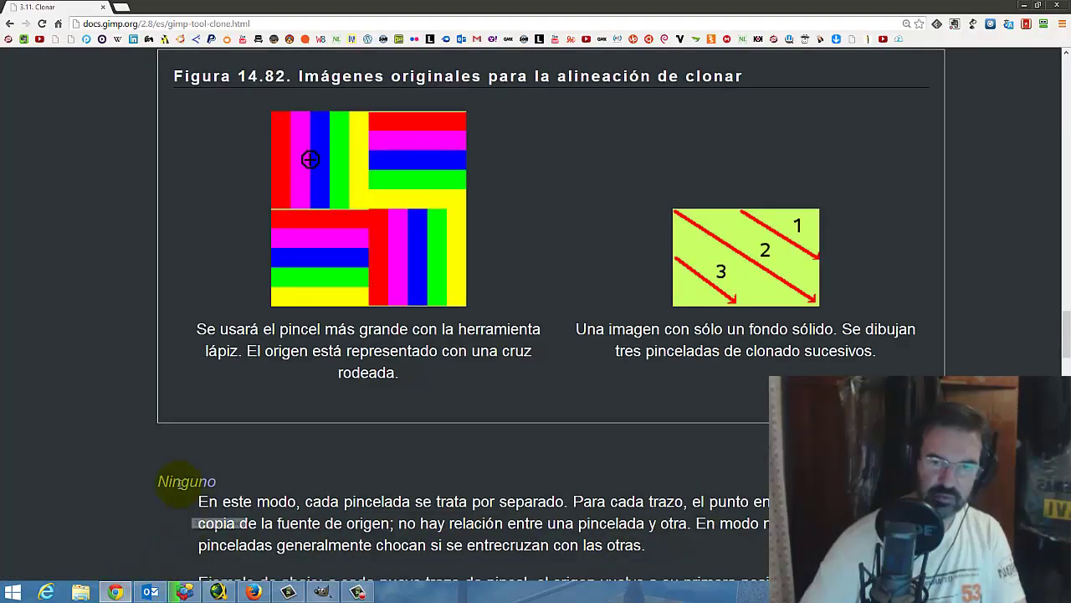
Scroll the Clonar docs through the Ninguno and Alineado sections to Figura 14.84
scroll(164, 483, down, 2)
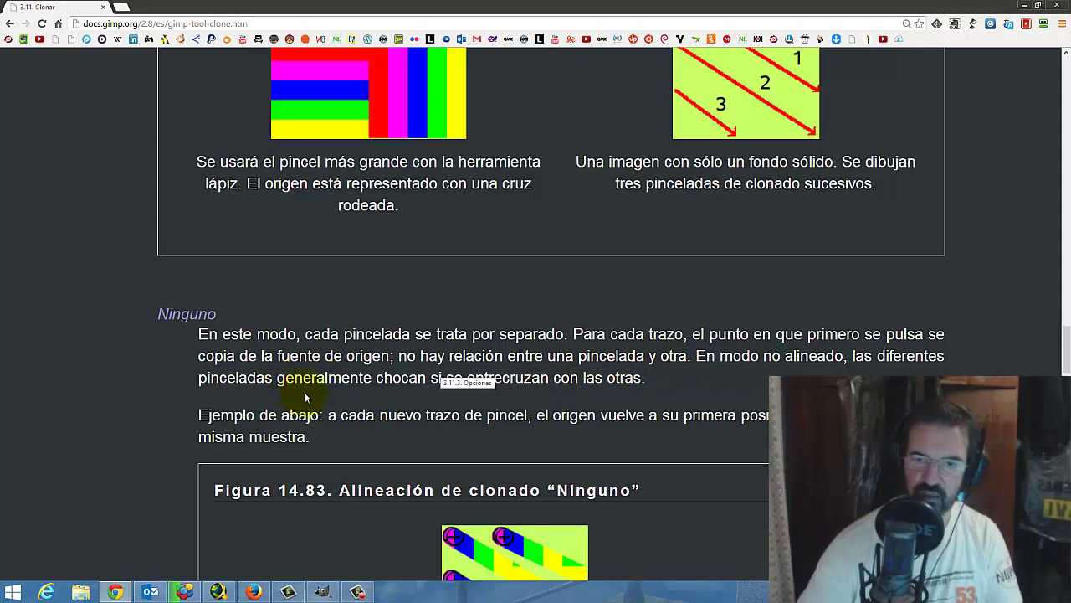
scroll(305, 394, down, 3)
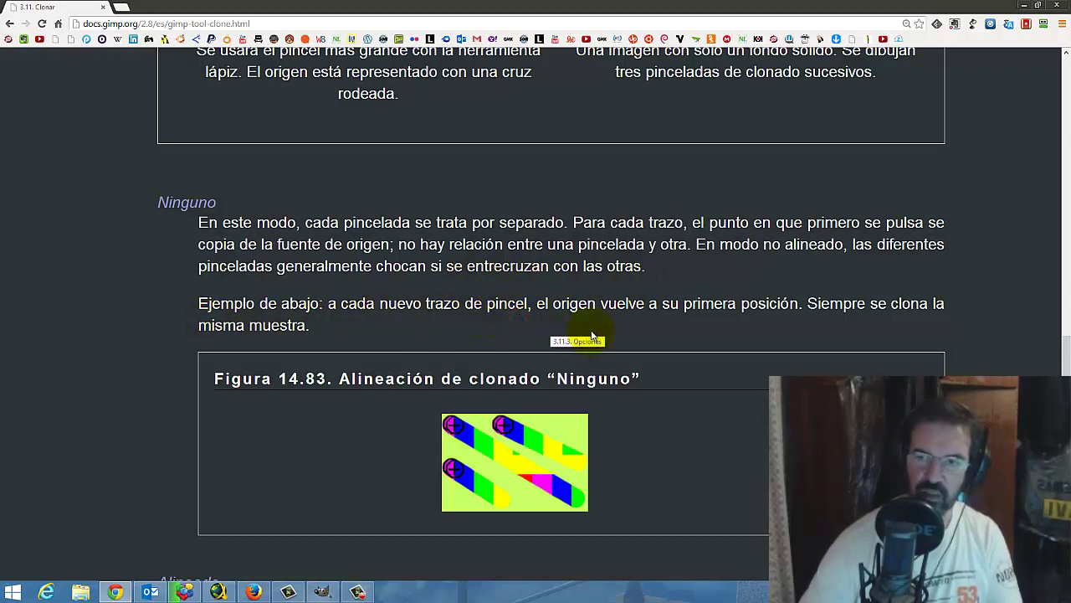
scroll(591, 335, down, 2)
scroll(588, 313, up, 1)
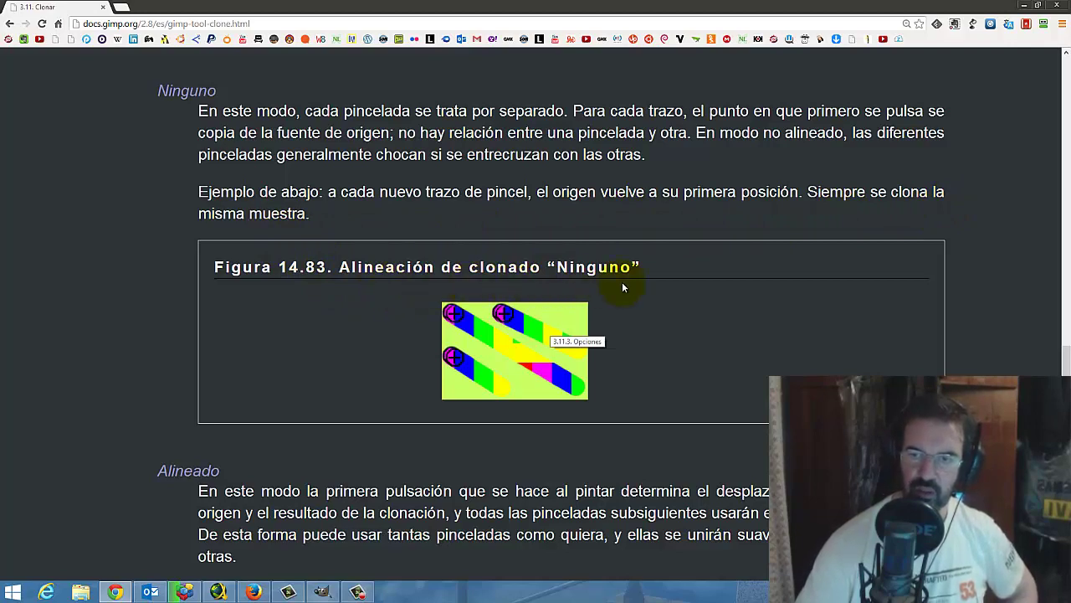
scroll(622, 287, down, 2)
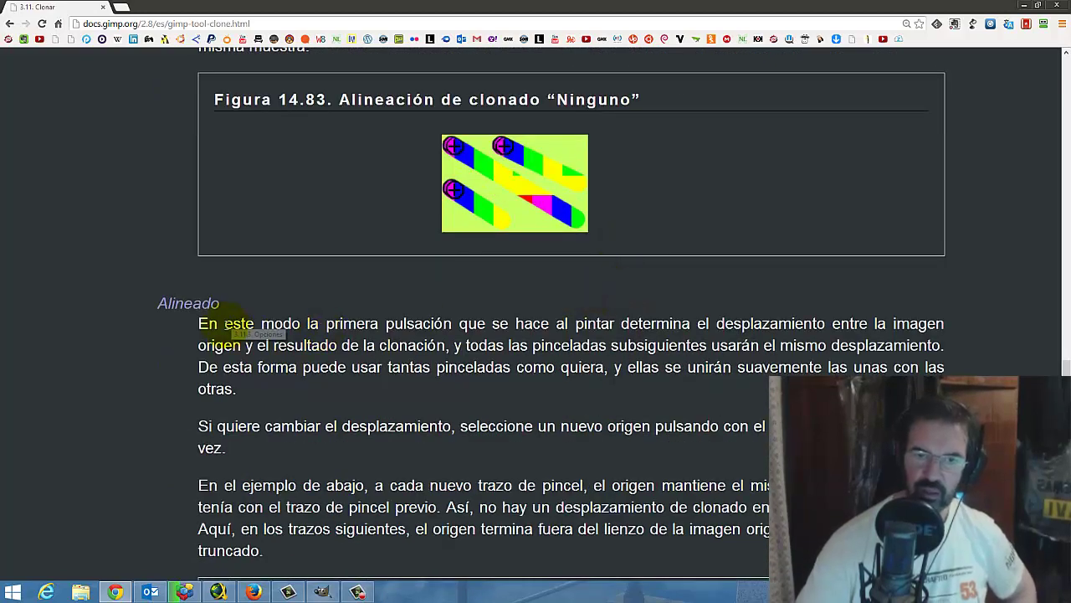
scroll(201, 328, down, 2)
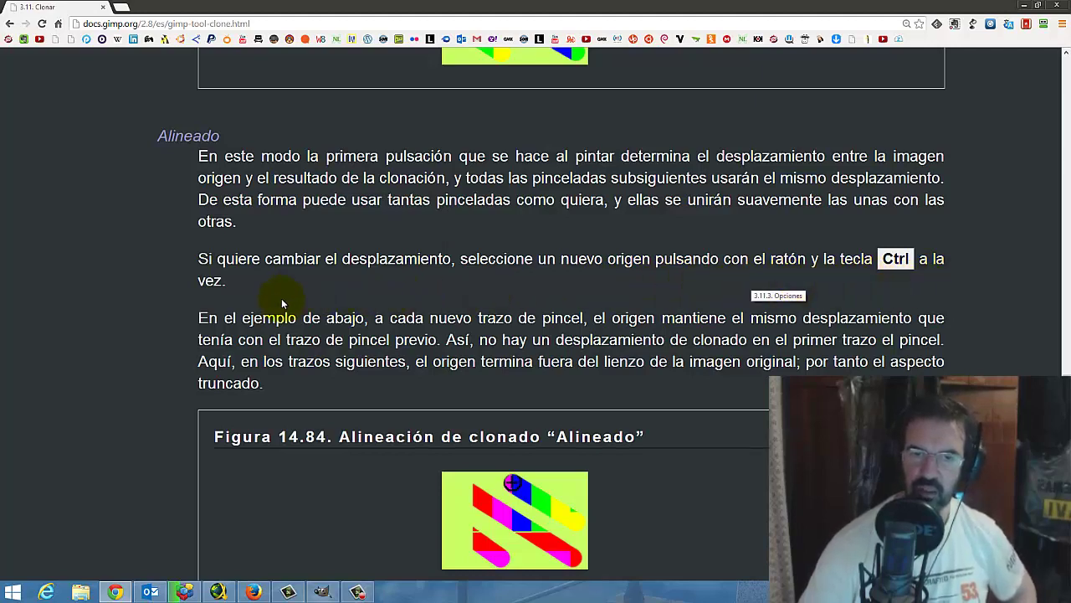
scroll(302, 292, down, 2)
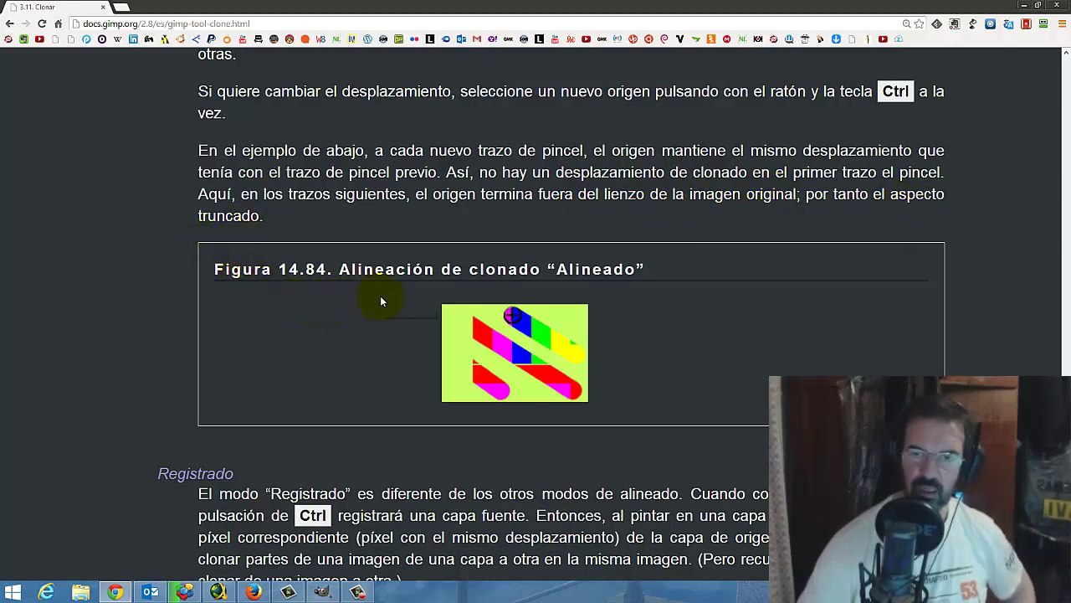
Scroll through the Registrado and Fijo sections to Figura 14.86 and section 3.11.4
scroll(252, 331, down, 2)
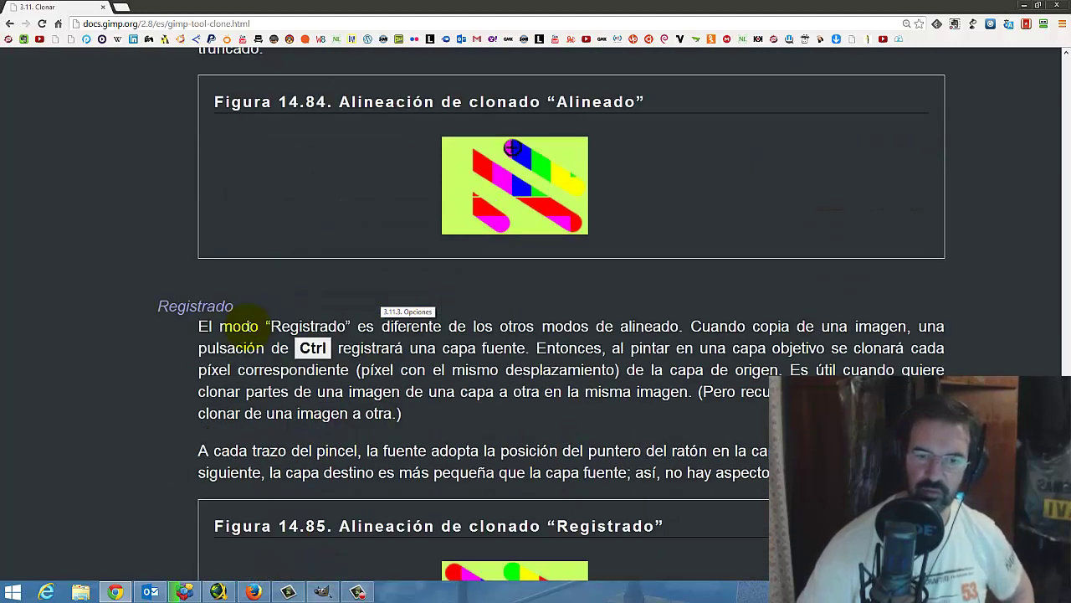
scroll(241, 314, down, 1)
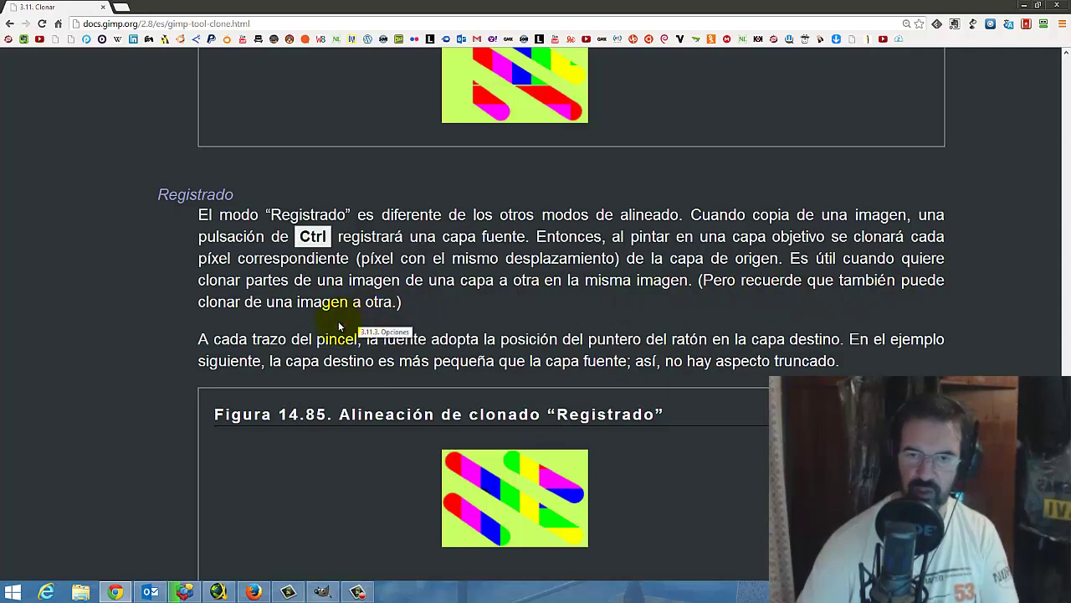
scroll(276, 322, down, 1)
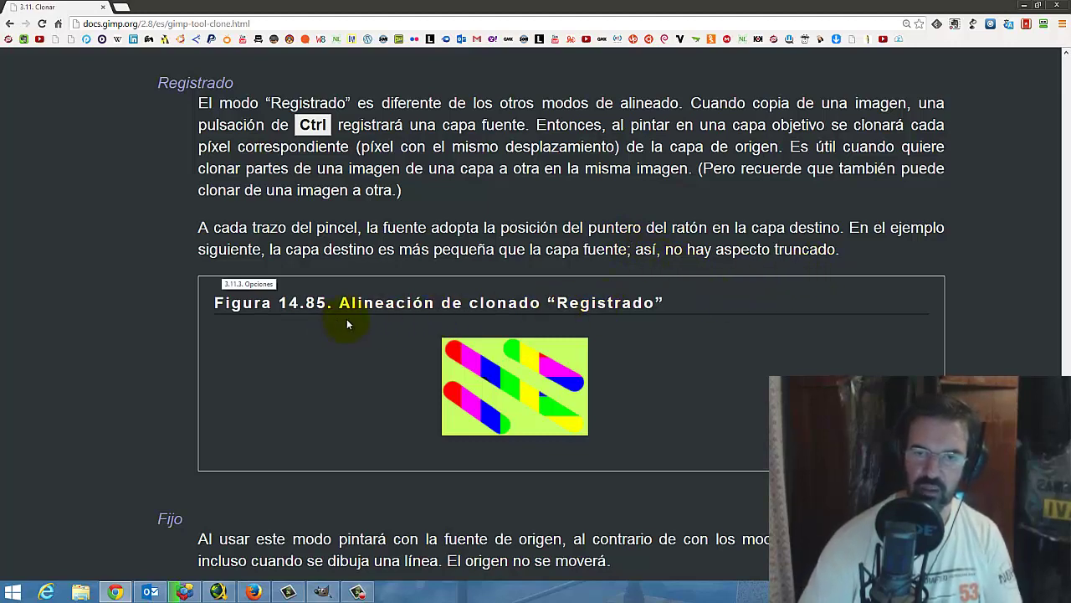
scroll(350, 319, down, 1)
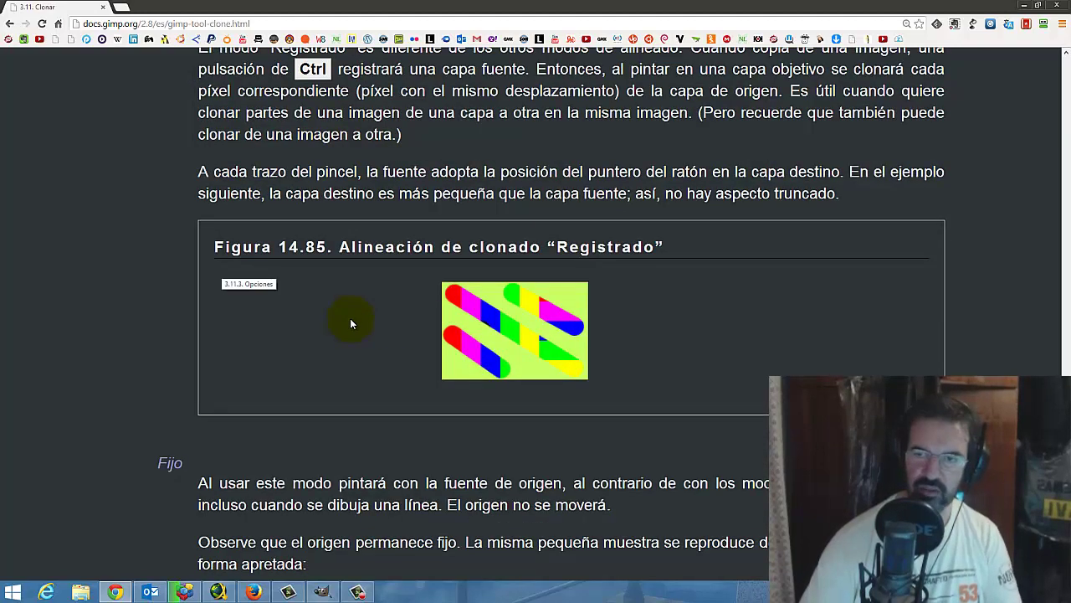
scroll(350, 321, down, 3)
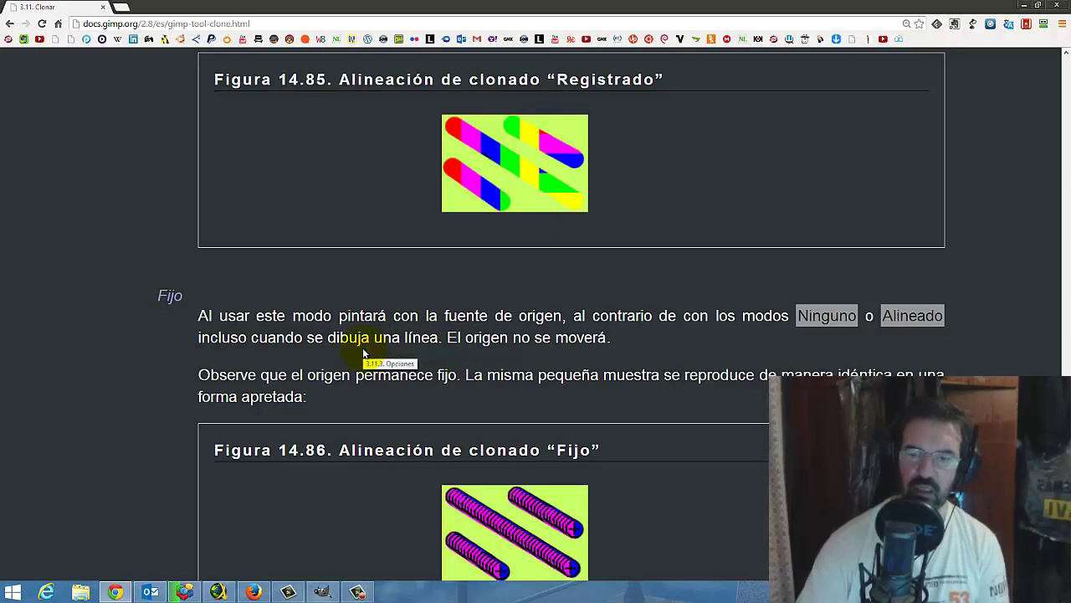
scroll(363, 353, down, 2)
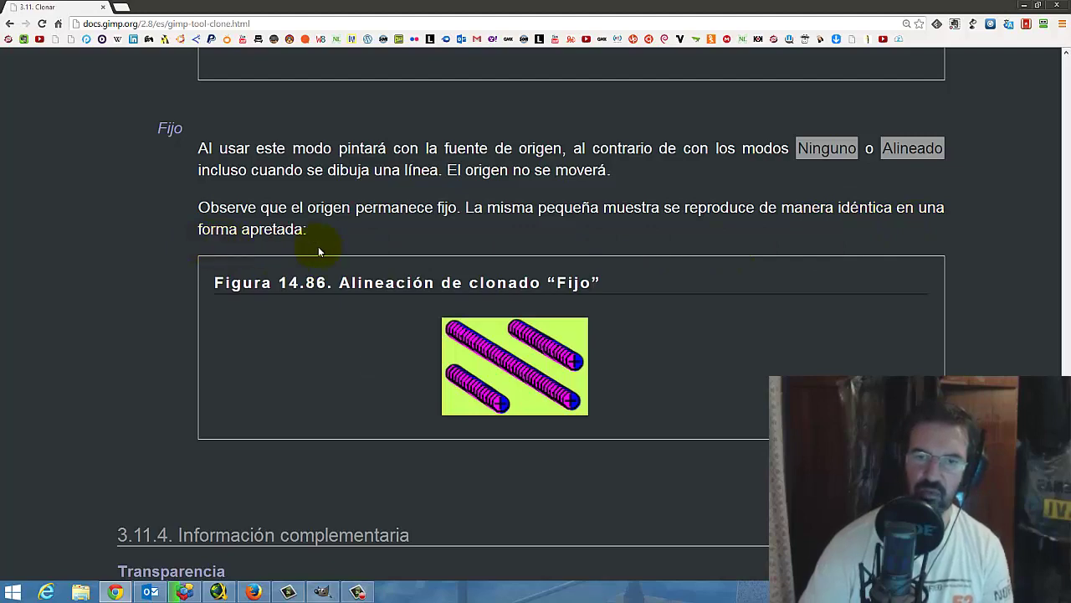
scroll(409, 303, down, 1)
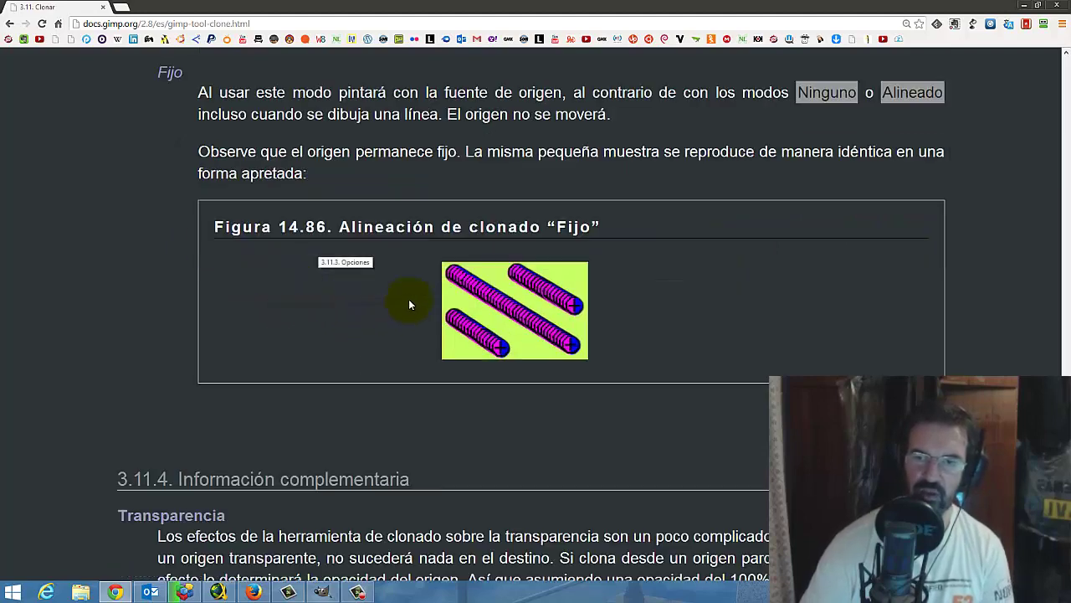
scroll(409, 303, down, 1)
Read the Transparencia notes down to the Pinceles de "Filtro" paragraph
scroll(314, 327, down, 1)
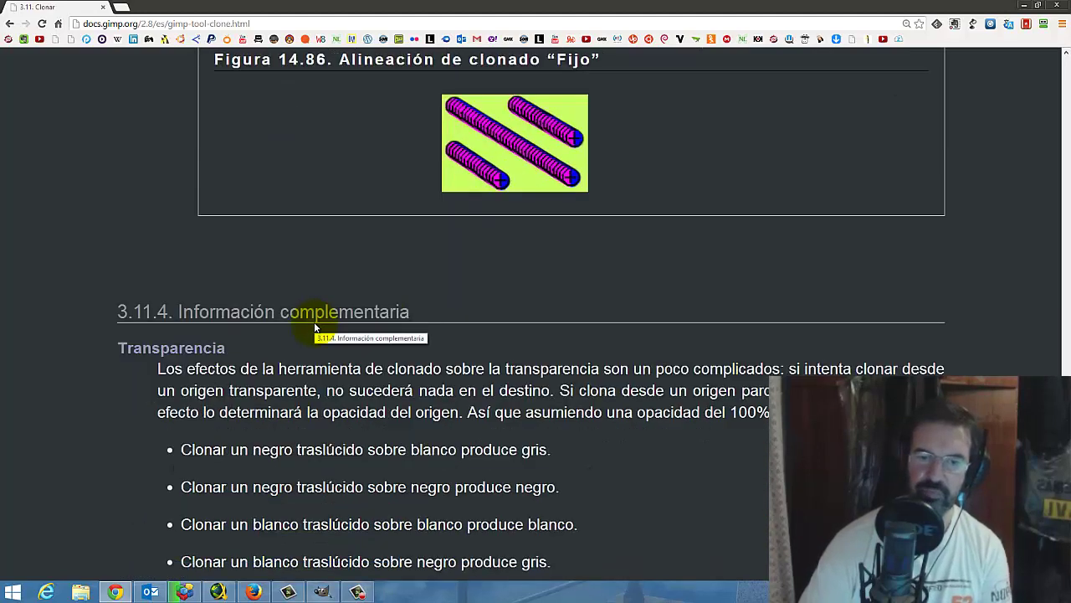
scroll(315, 327, down, 1)
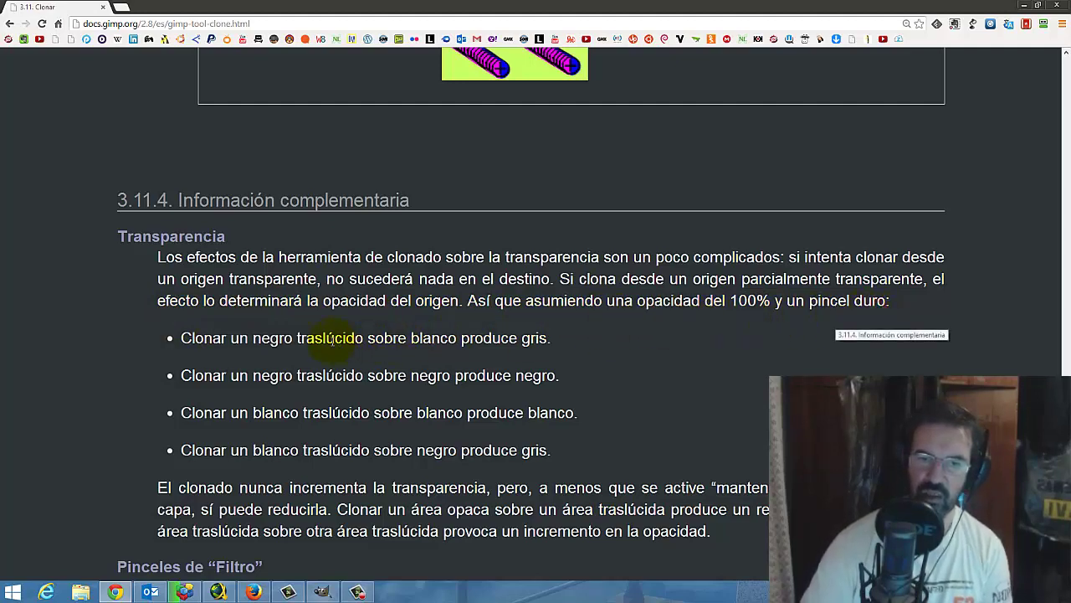
scroll(192, 345, down, 1)
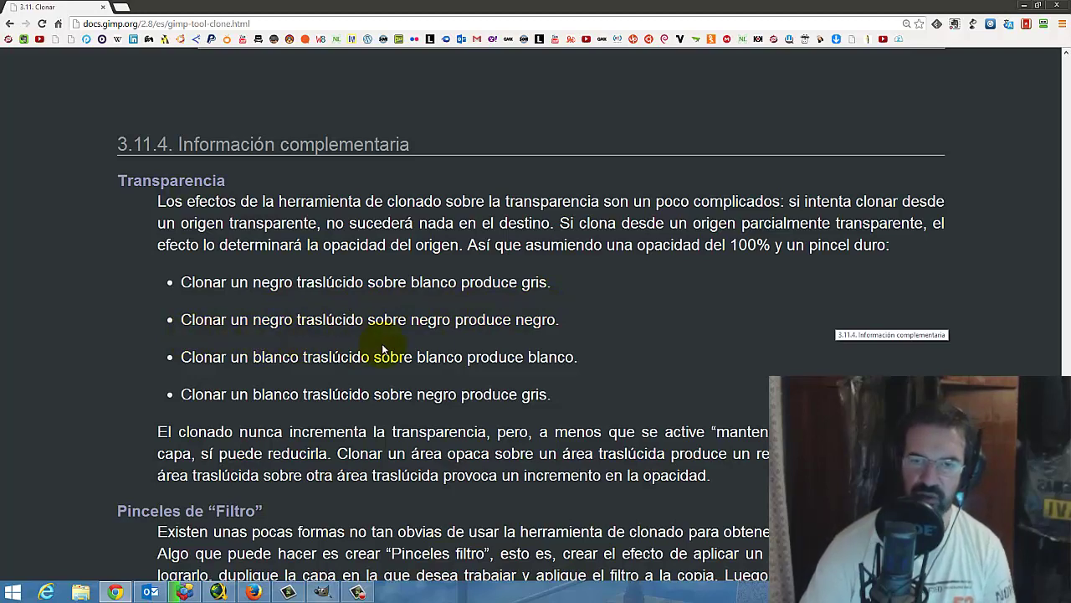
click(549, 333)
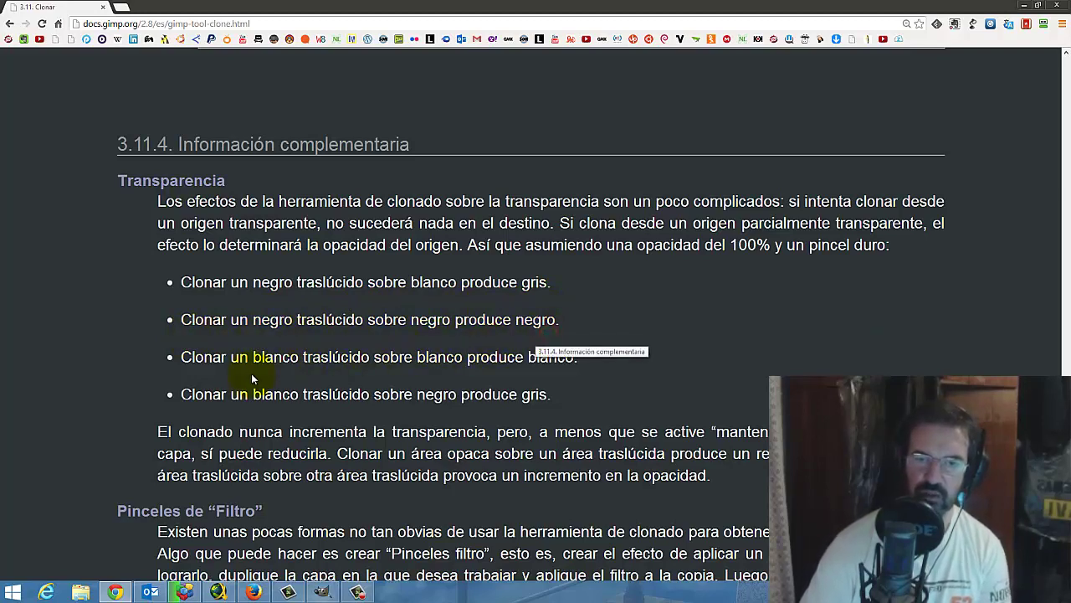
scroll(211, 374, down, 1)
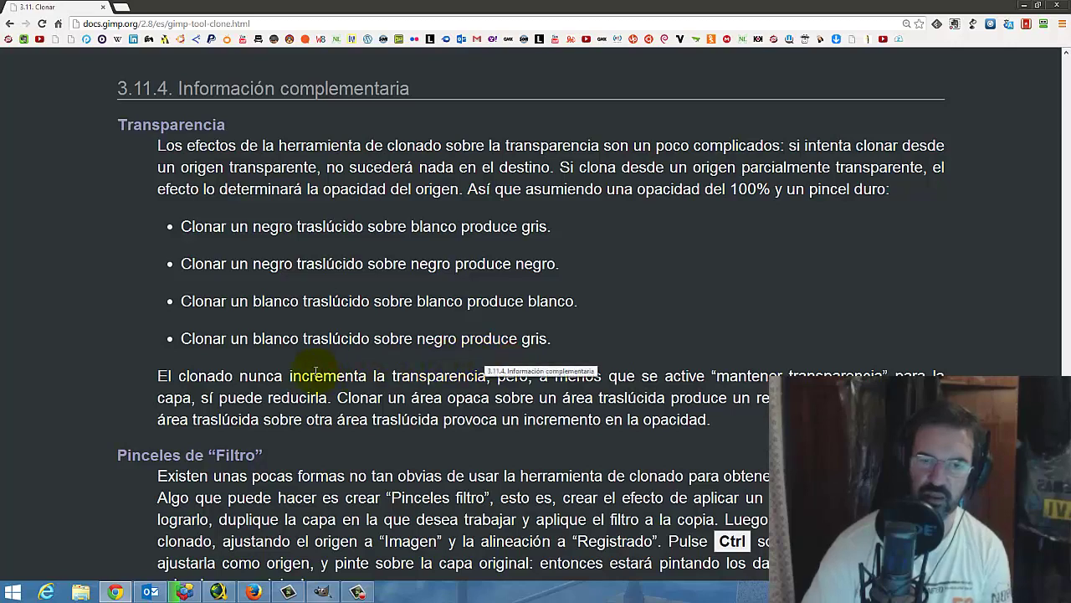
scroll(164, 376, down, 1)
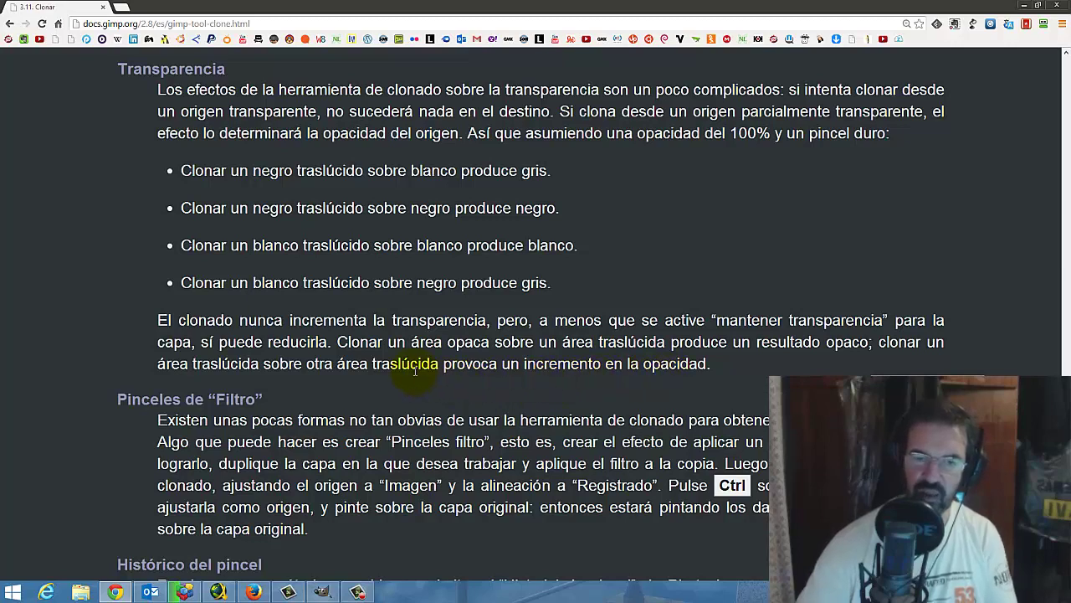
scroll(415, 368, down, 2)
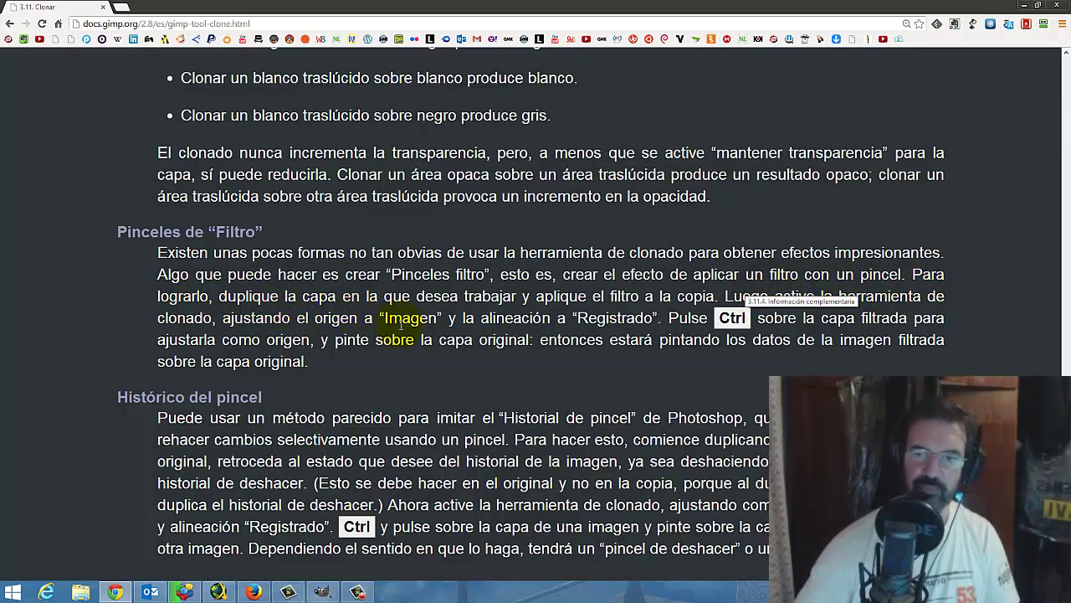
Scroll to the page end showing Histórico del pincel and the 3.10. Tinta link
click(555, 313)
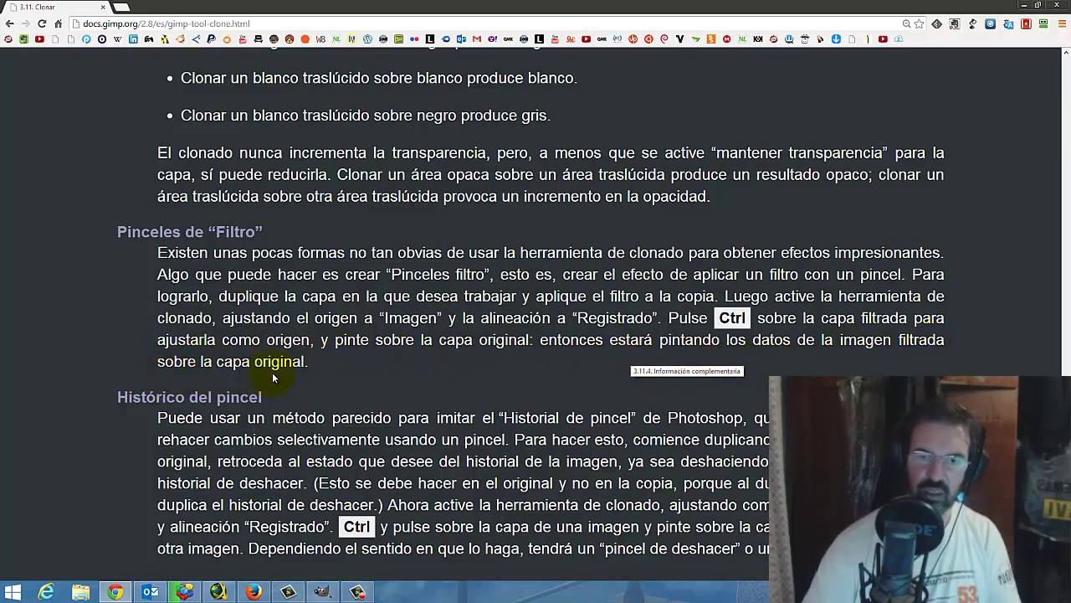
scroll(218, 382, down, 1)
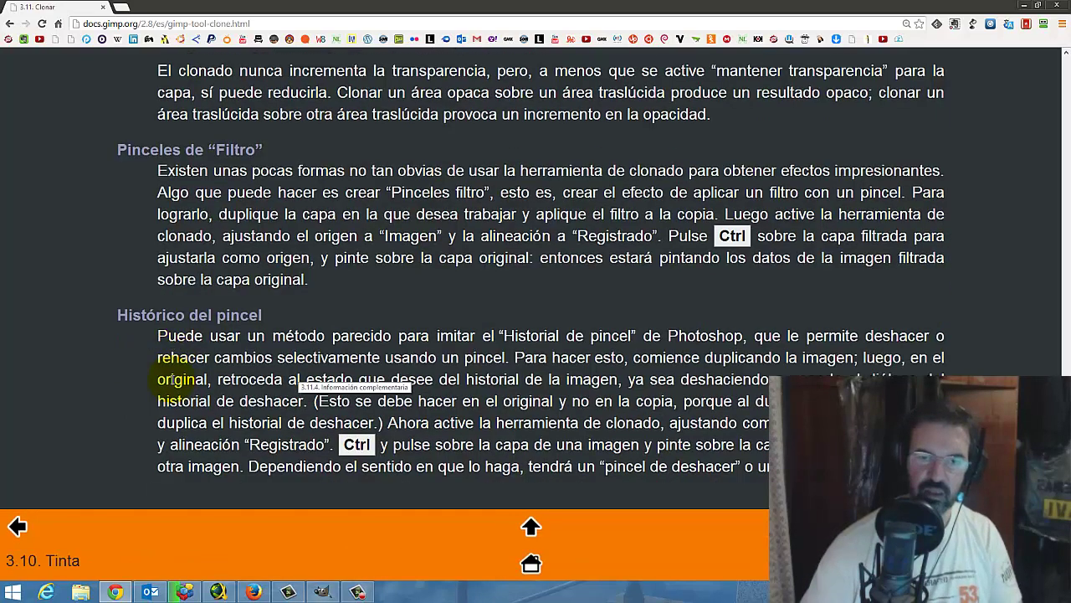